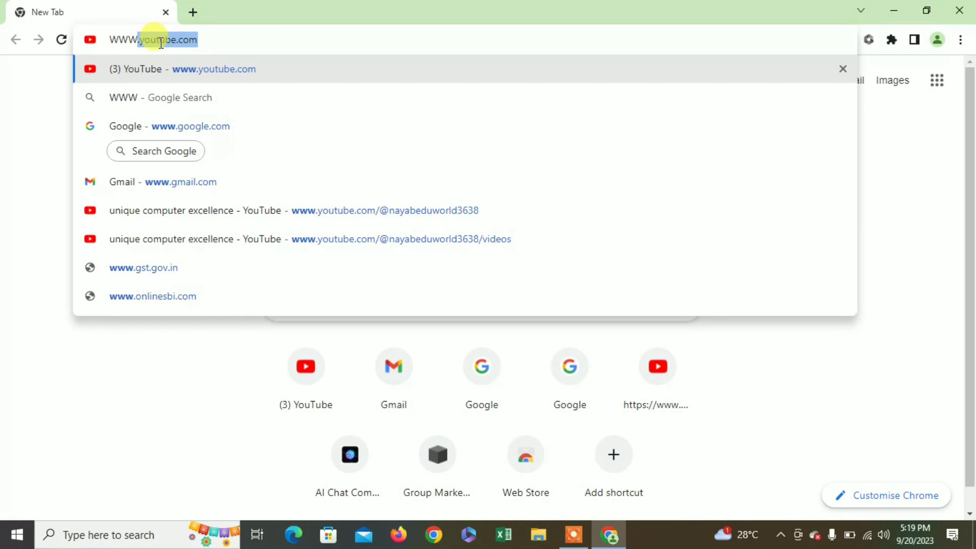
text(.)
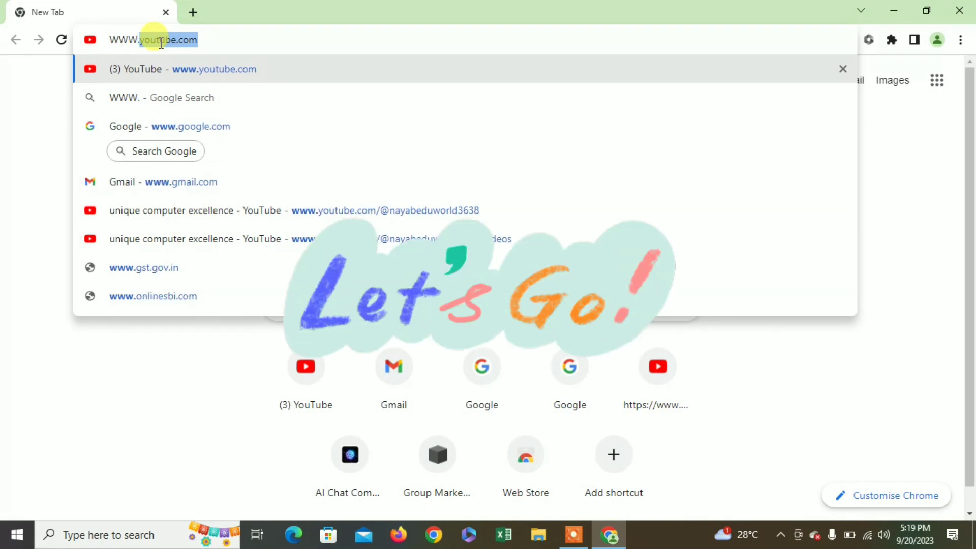
text(GM)
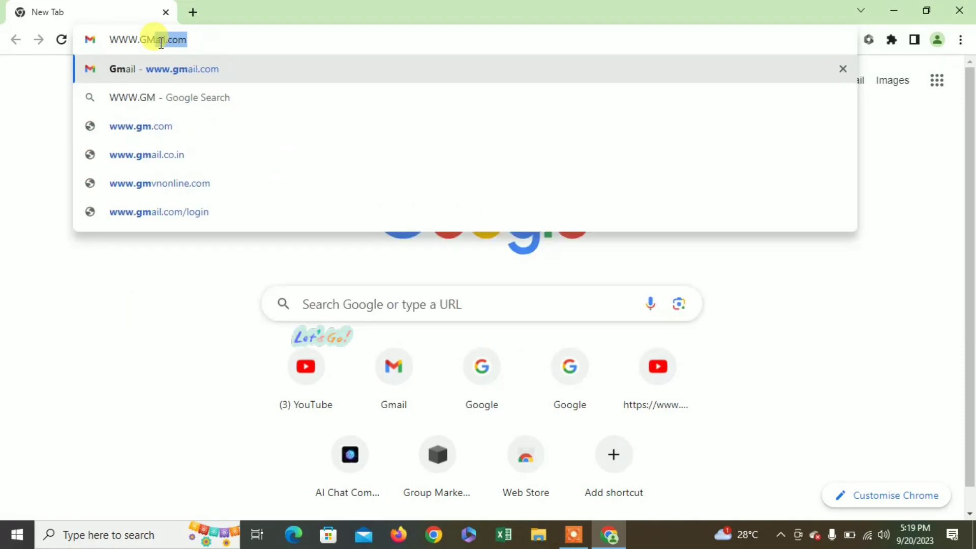
text(AIL.C)
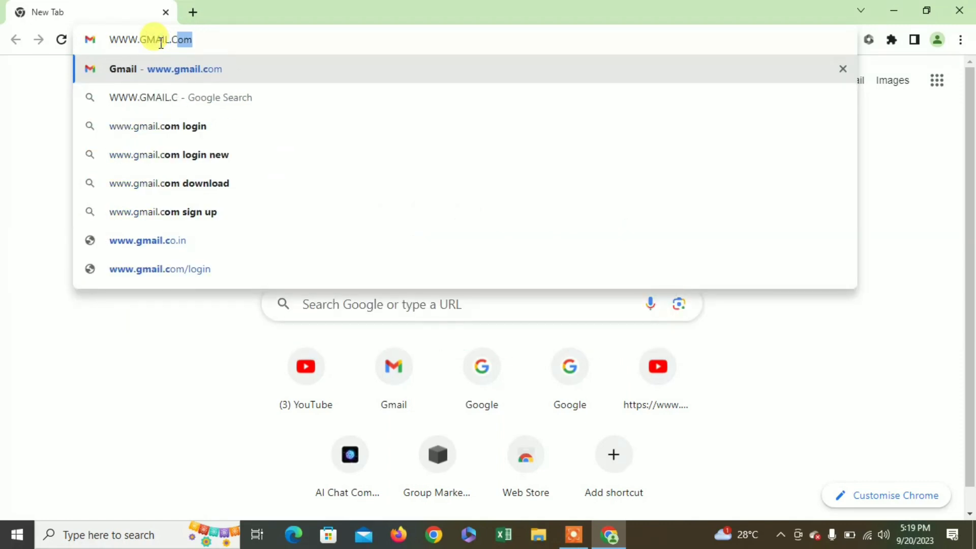
text(OM)
key(Return)
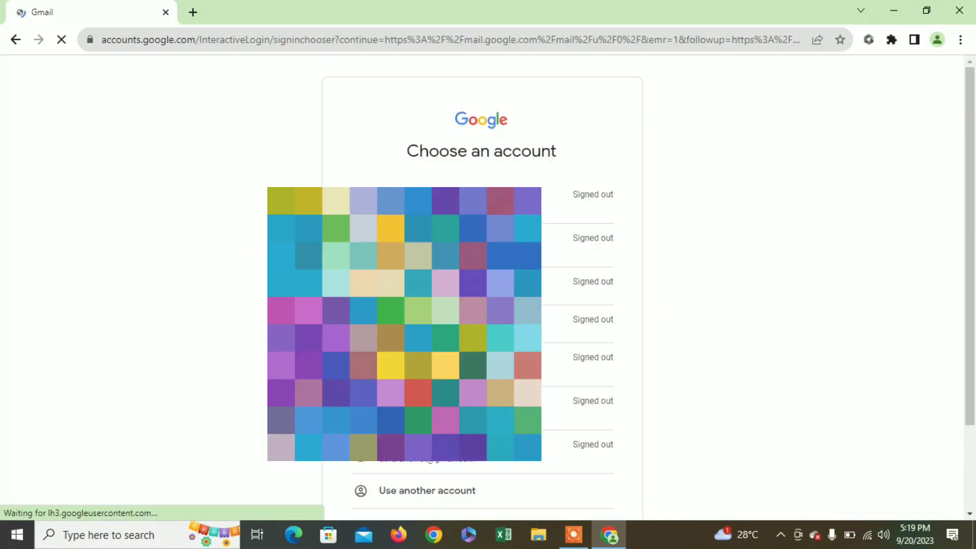
- Choose to use another account and start creating a new Google account for personal use
drag(968, 247, 971, 366)
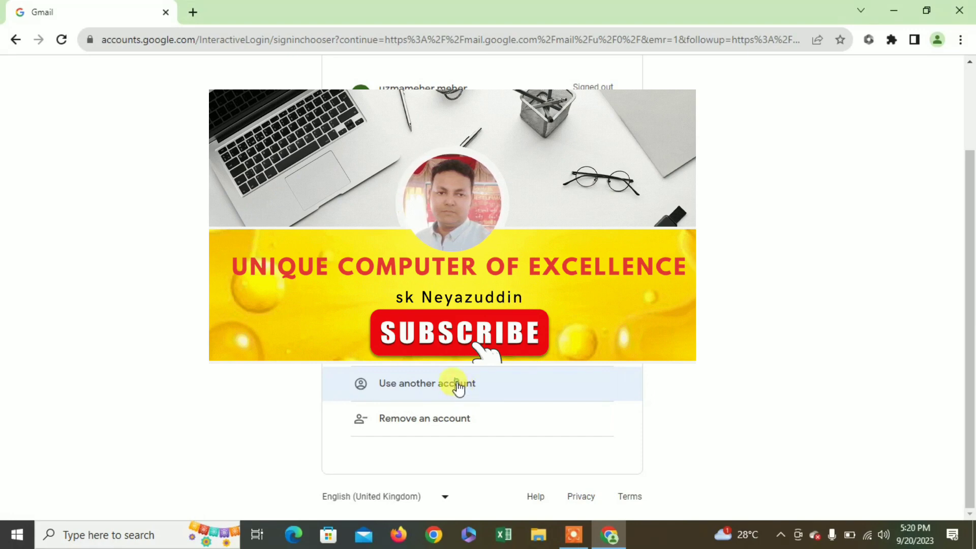
click(457, 384)
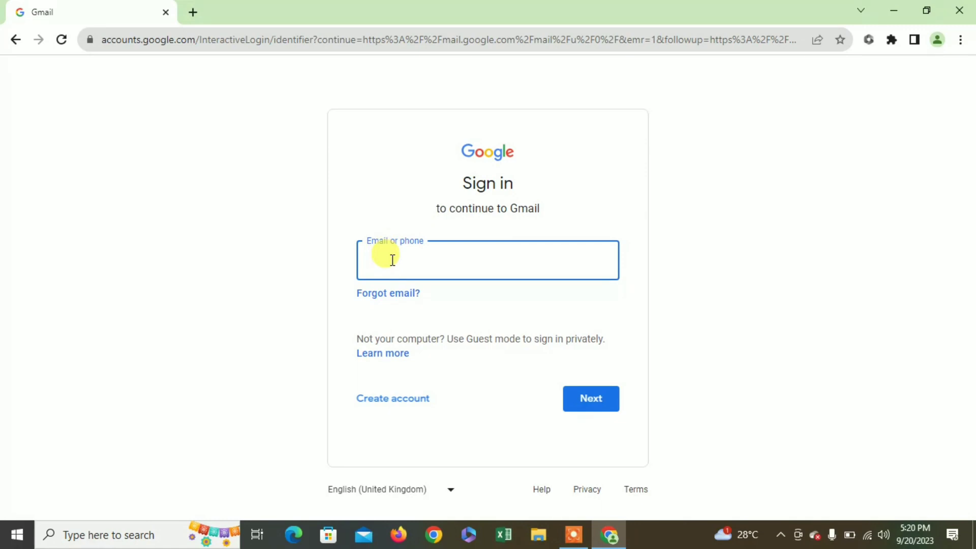
click(393, 260)
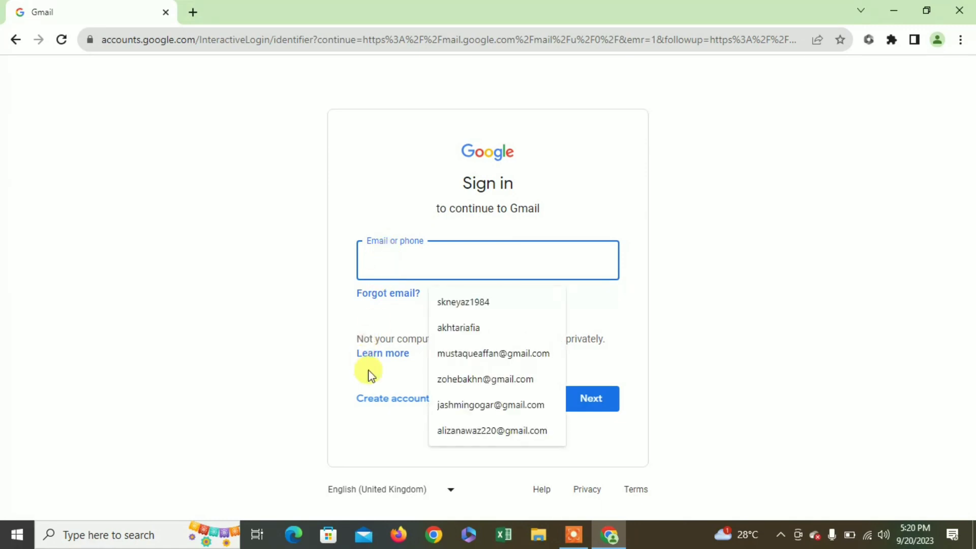
click(385, 403)
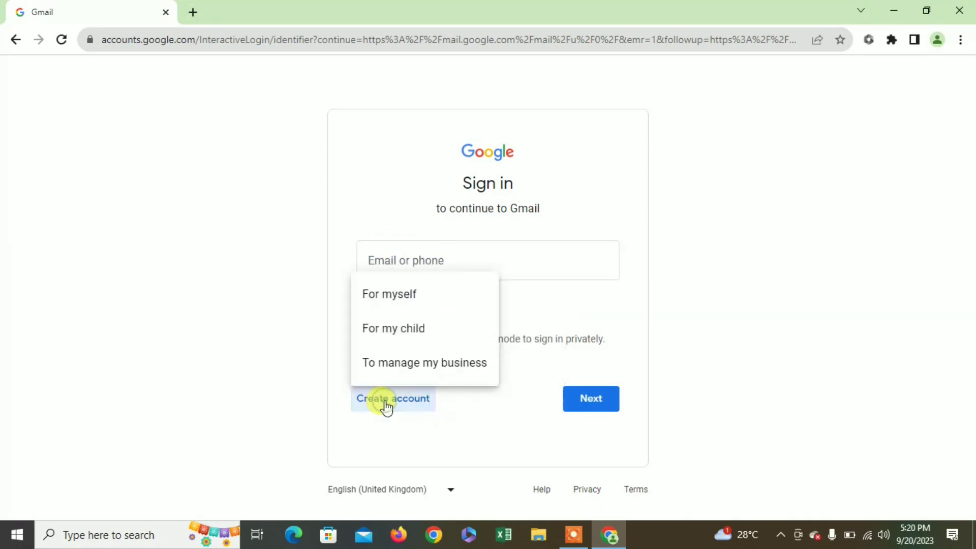
click(385, 304)
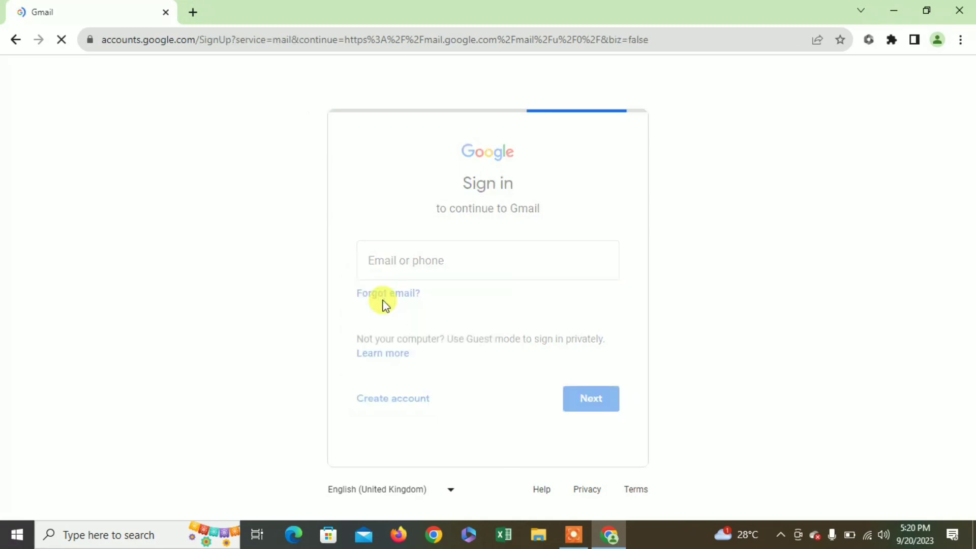
click(390, 260)
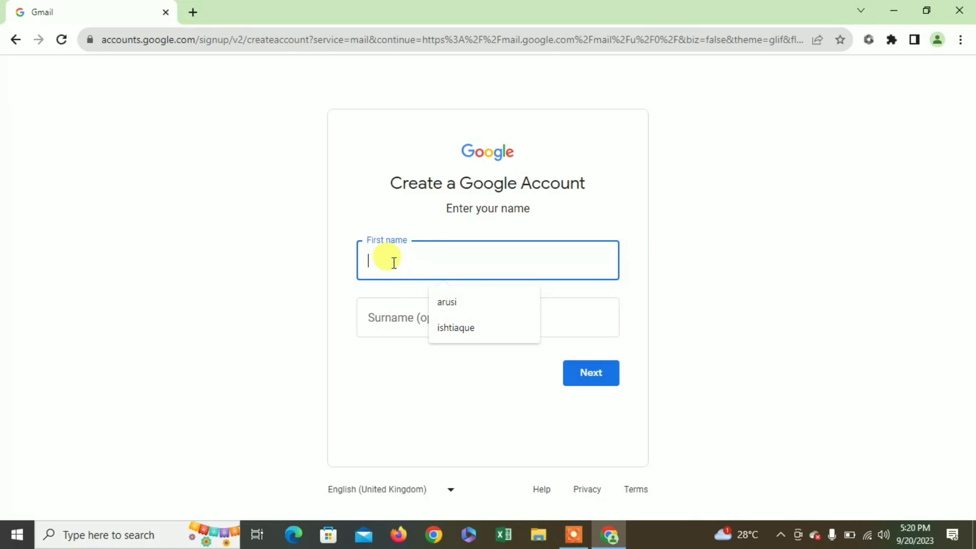
- Enter the new account's first name and surname and continue to the Basic information page
text(A)
key(BackSpace)
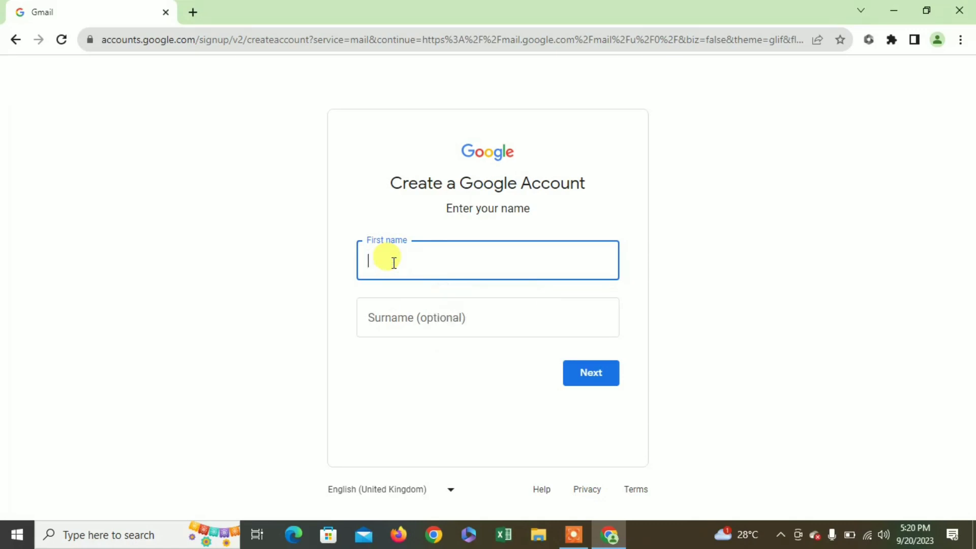
text(unique)
key(Tab)
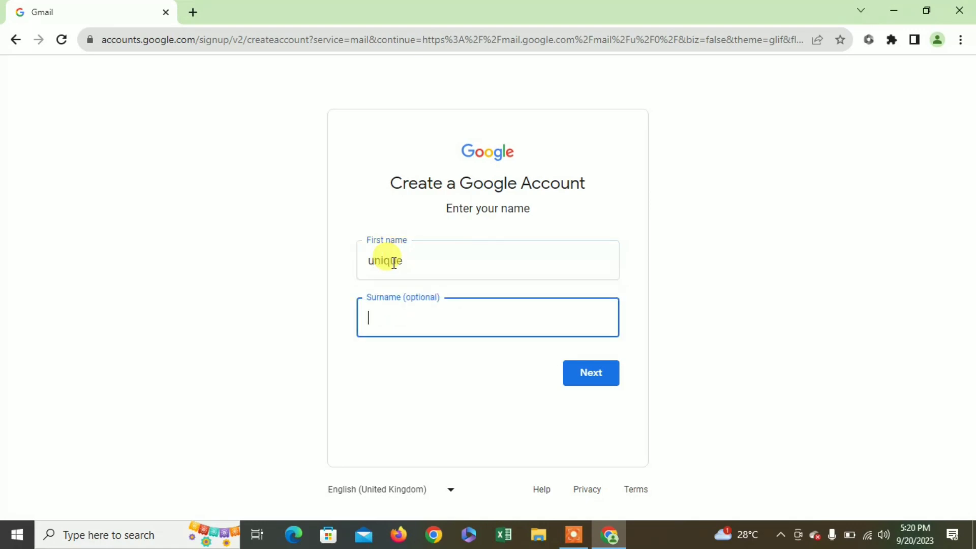
text(compexcel)
click(586, 374)
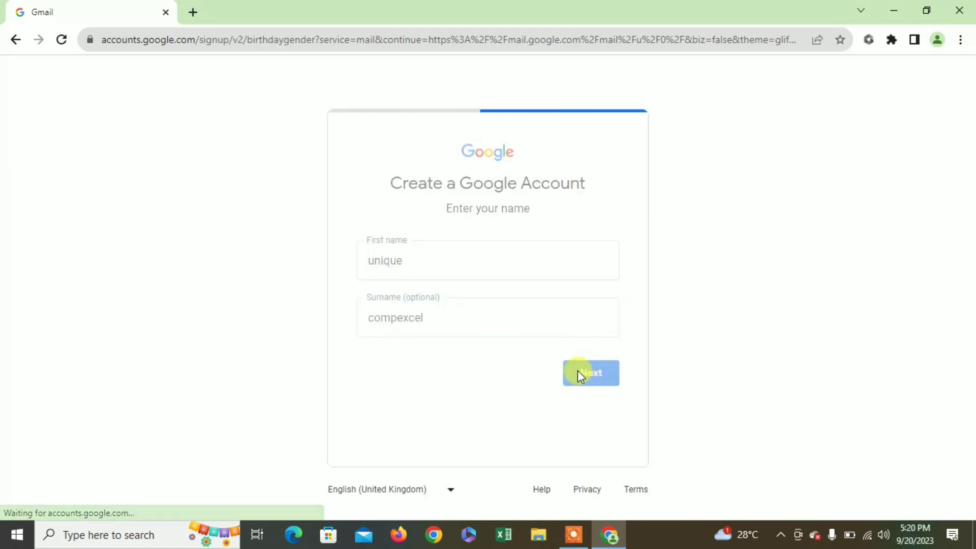
click(404, 264)
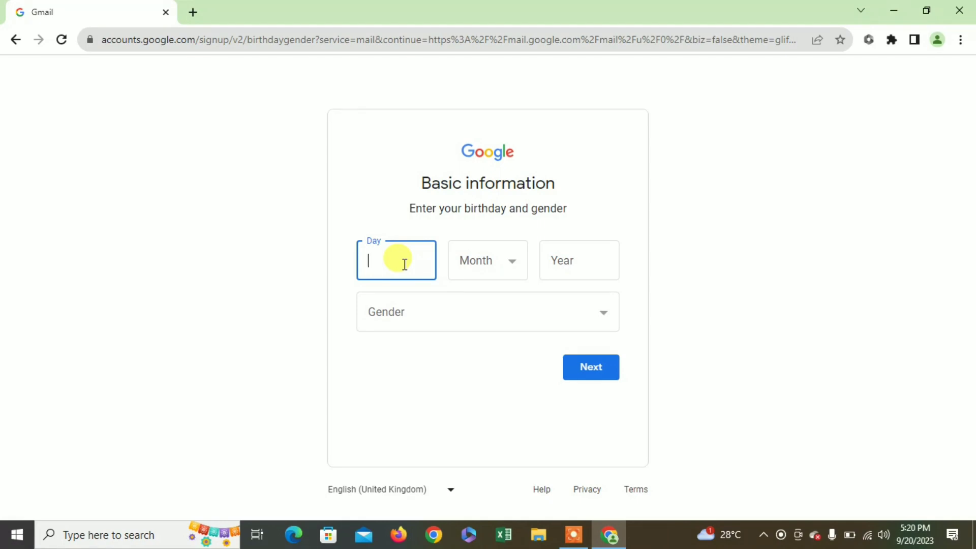
text(10)
key(Tab)
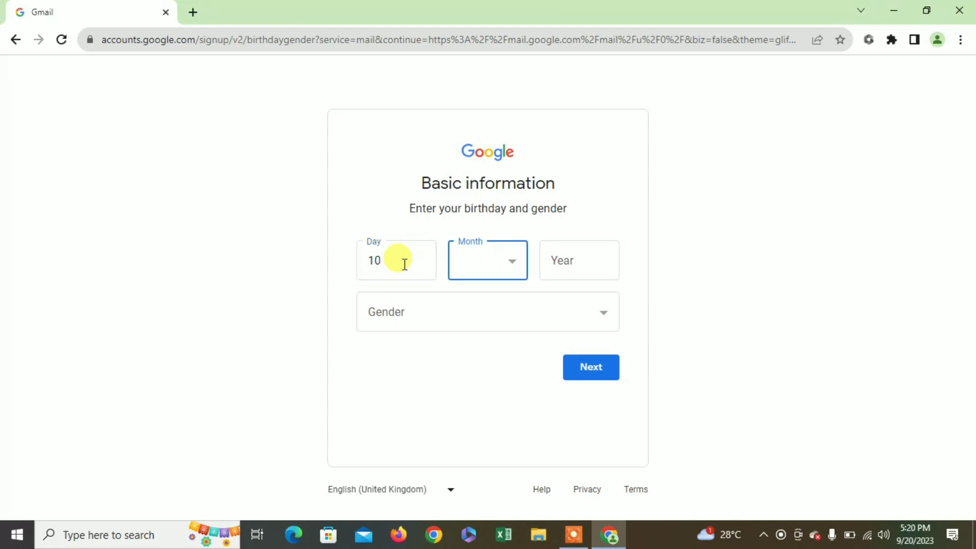
click(521, 272)
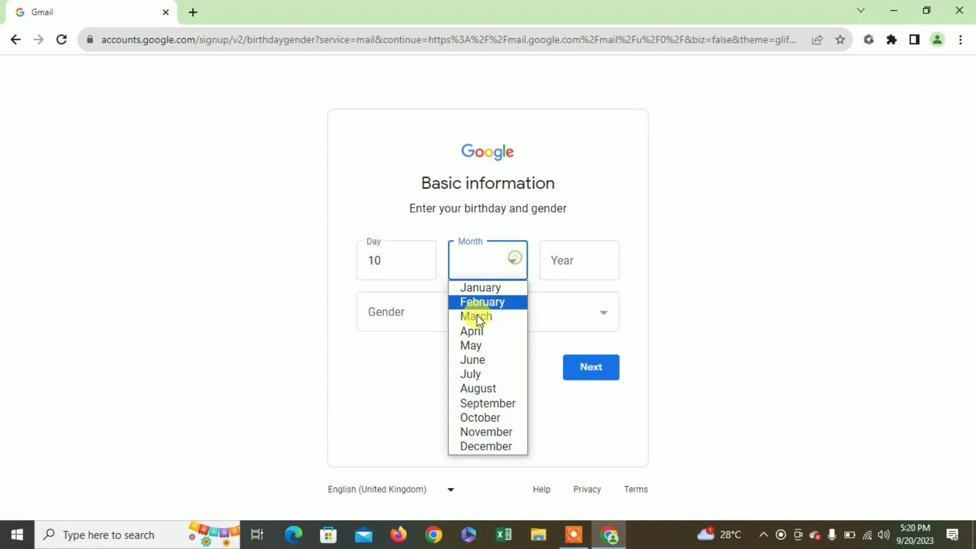
click(496, 333)
click(562, 262)
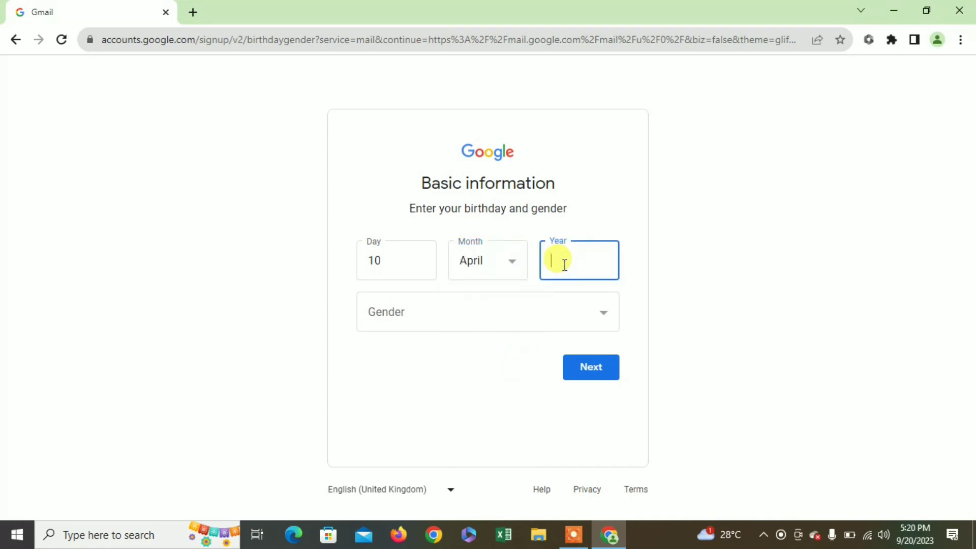
text(2005)
click(572, 311)
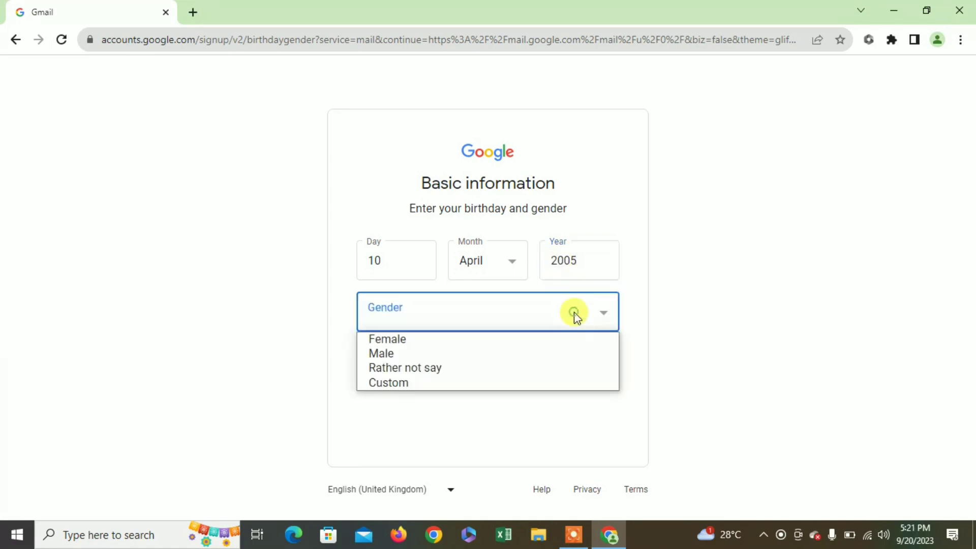
click(562, 355)
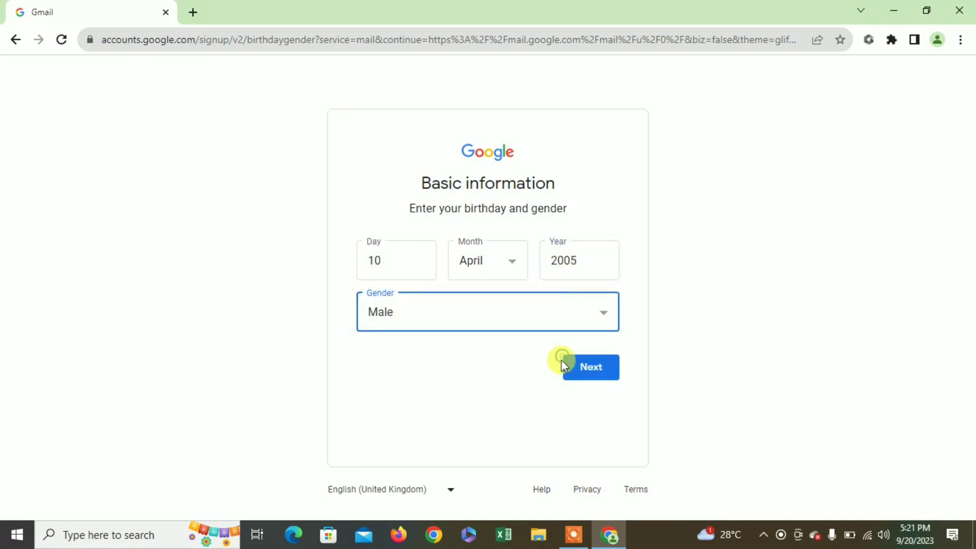
click(603, 375)
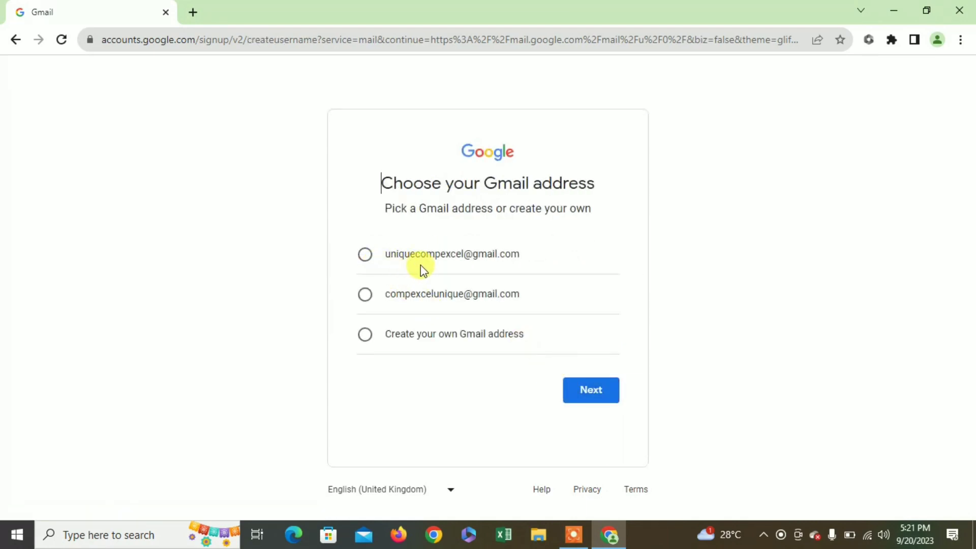
- Take the first suggested Gmail address, then enter and confirm the account password
click(366, 256)
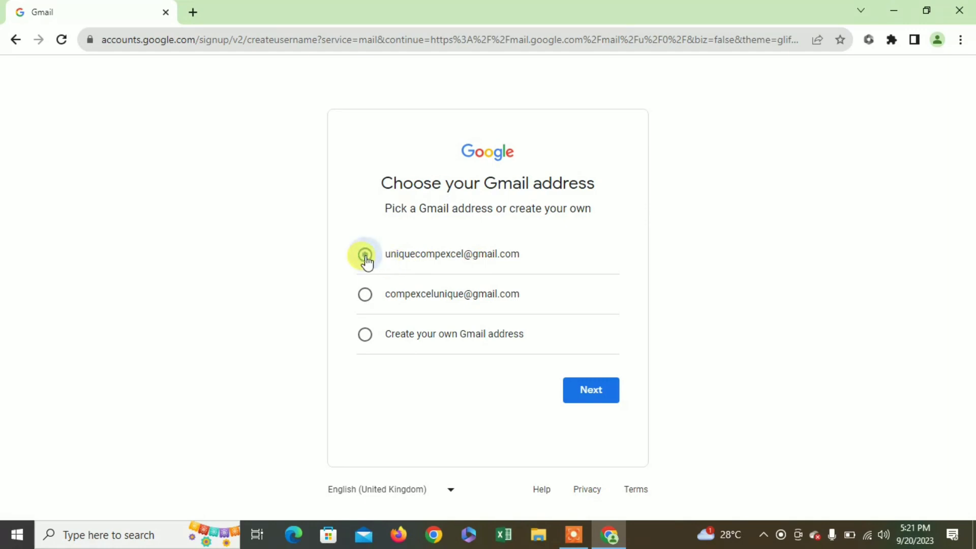
click(593, 393)
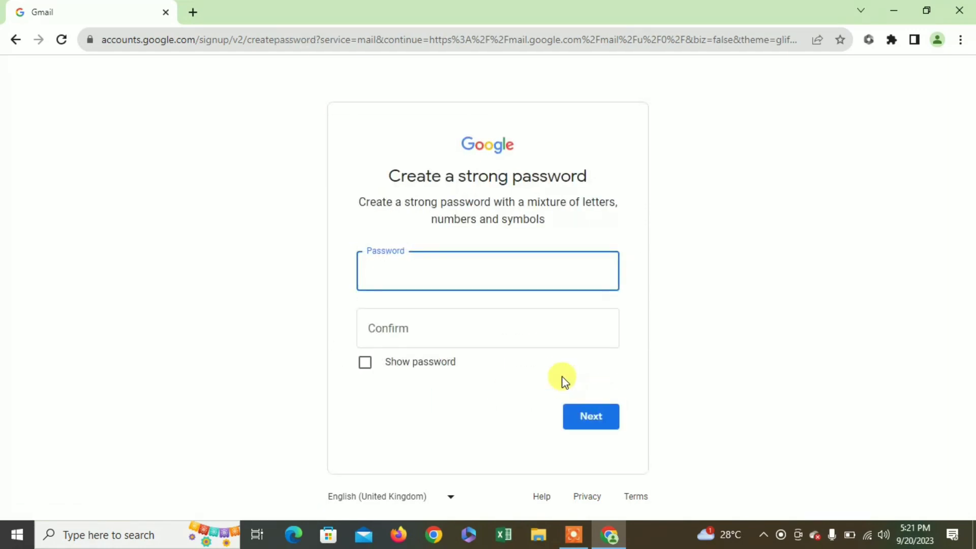
click(420, 276)
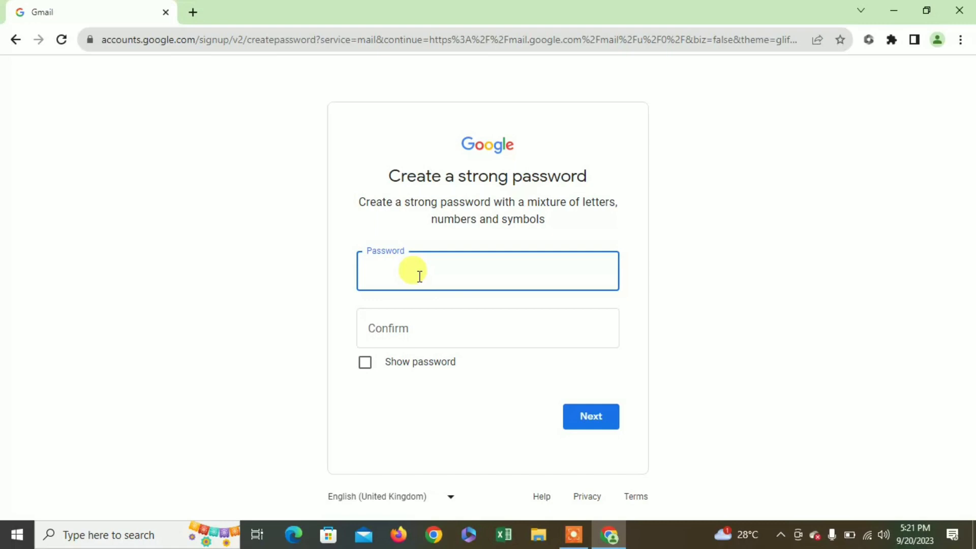
text(••••••••)
key(BackSpace)
key(BackSpace)
key(BackSpace)
key(BackSpace)
key(BackSpace)
key(BackSpace)
key(BackSpace)
key(BackSpace)
text(••••••••••••)
key(Tab)
text(••••••)
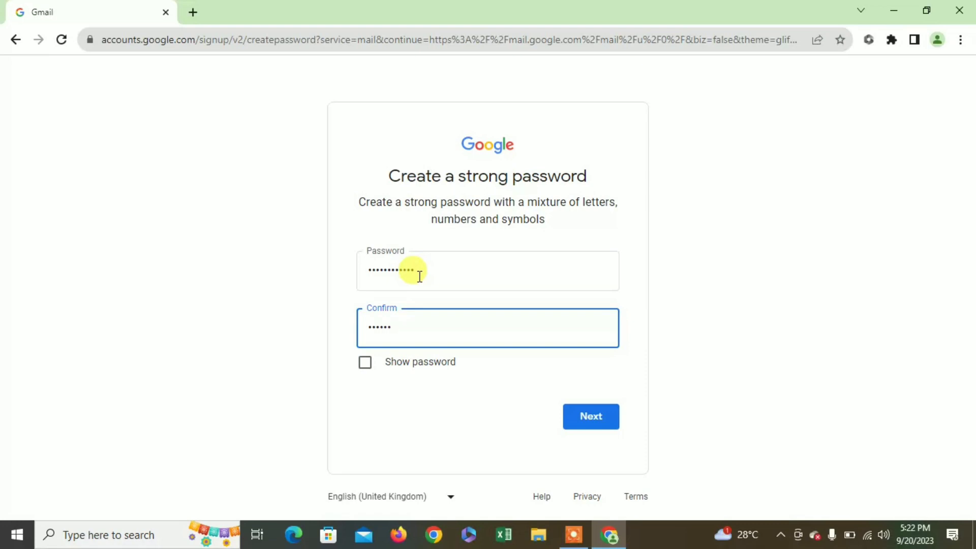
text(••••••)
click(596, 426)
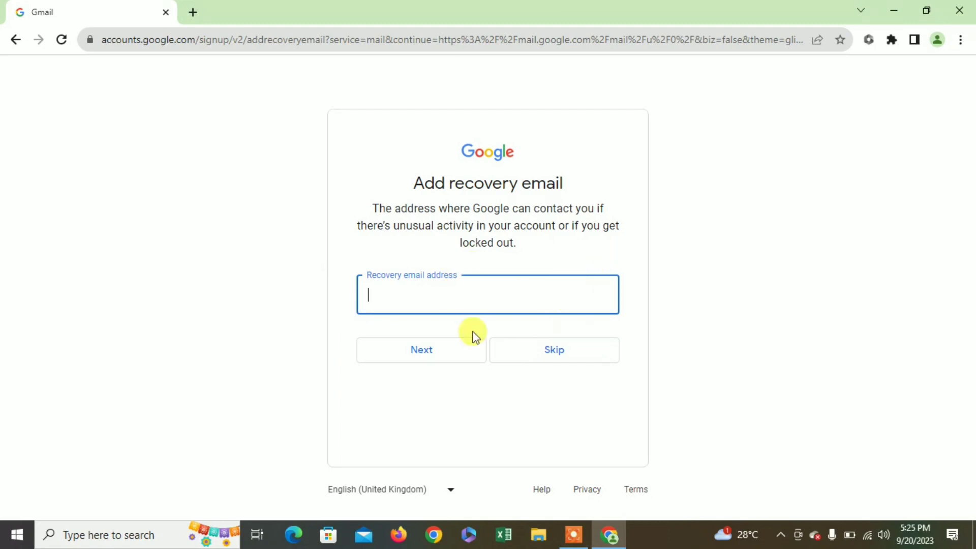
- Skip the recovery email, accept phone use and the account review, and agree to the terms
click(557, 351)
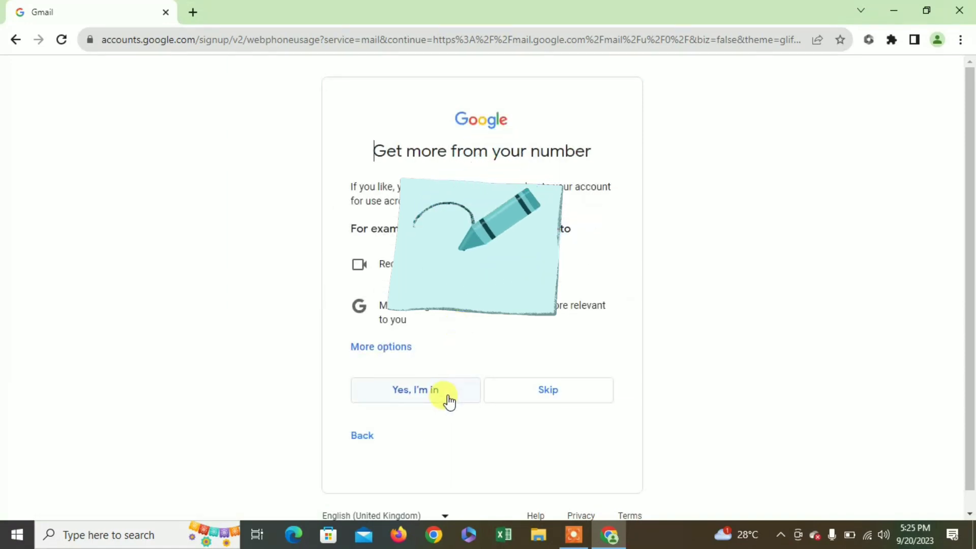
click(450, 401)
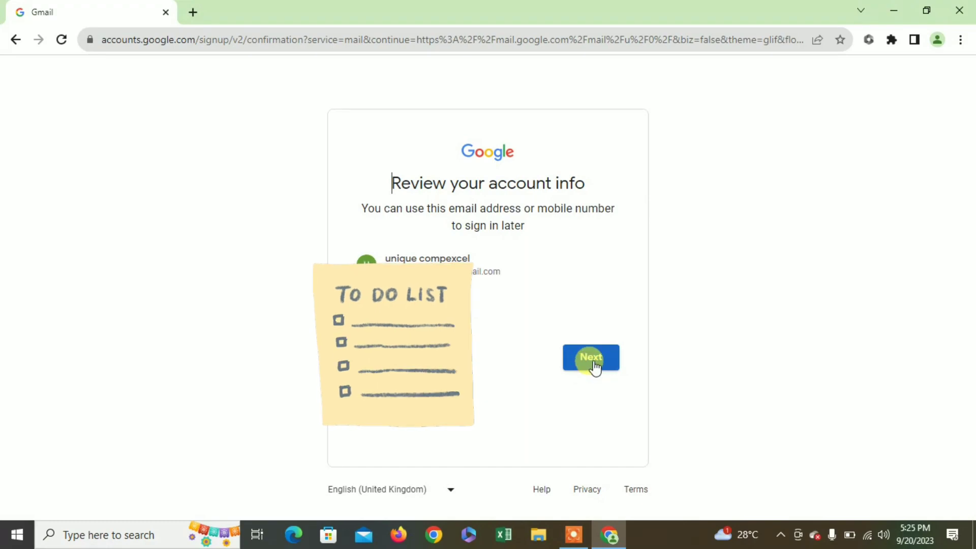
click(594, 362)
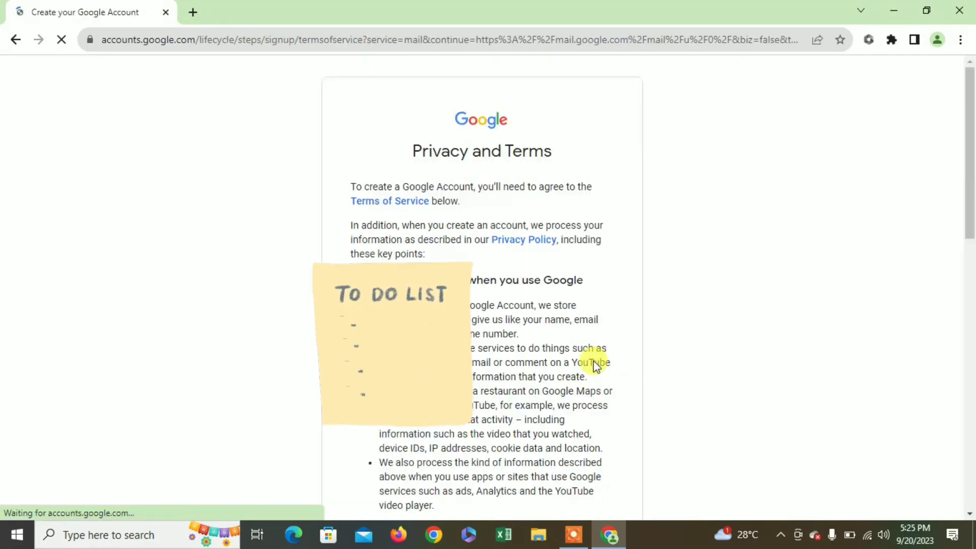
drag(966, 159, 964, 431)
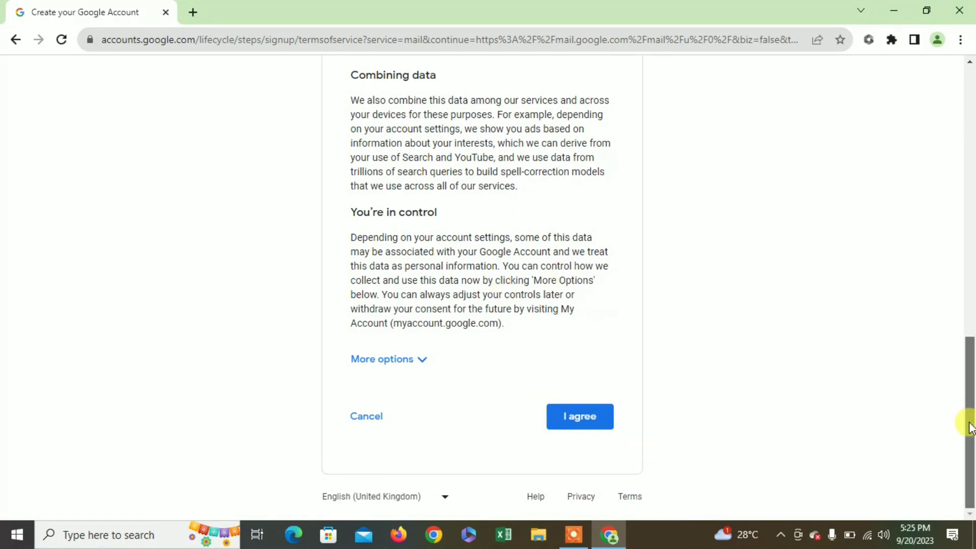
drag(969, 429, 971, 473)
drag(970, 414, 971, 501)
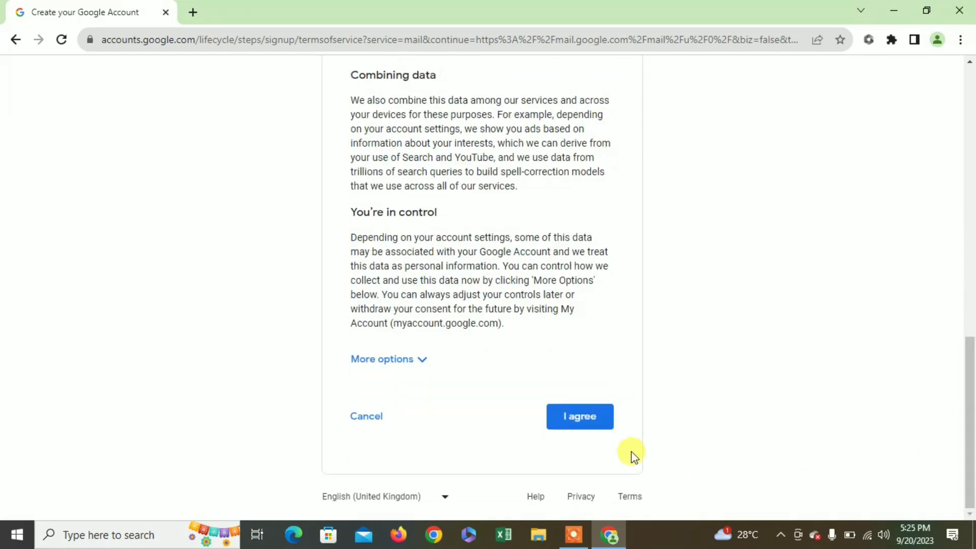
click(597, 428)
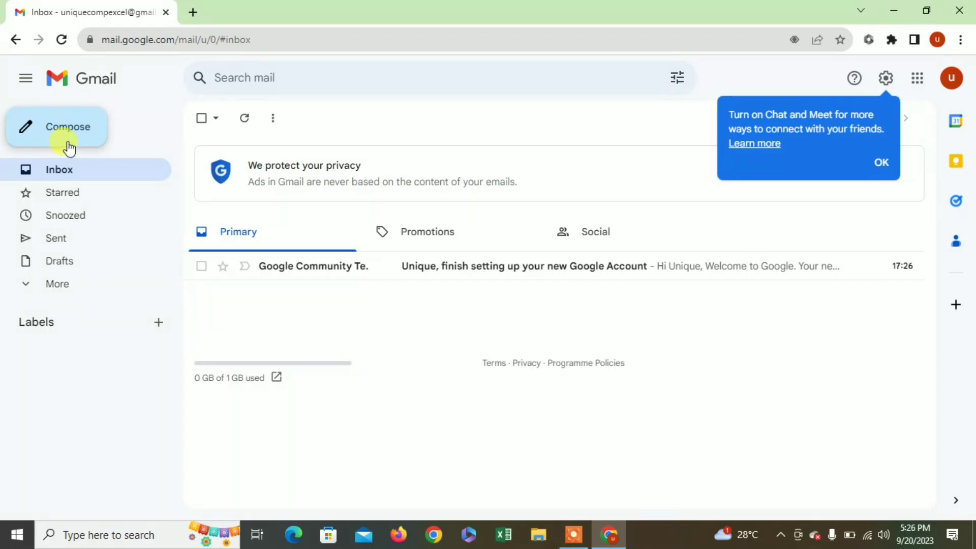
- Start a new email addressed to the contact's e-mail address
click(69, 132)
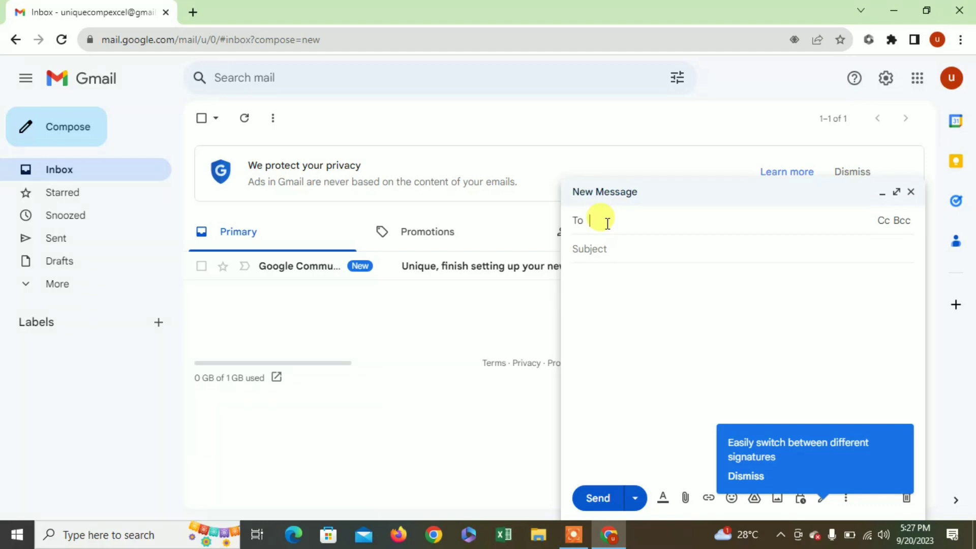
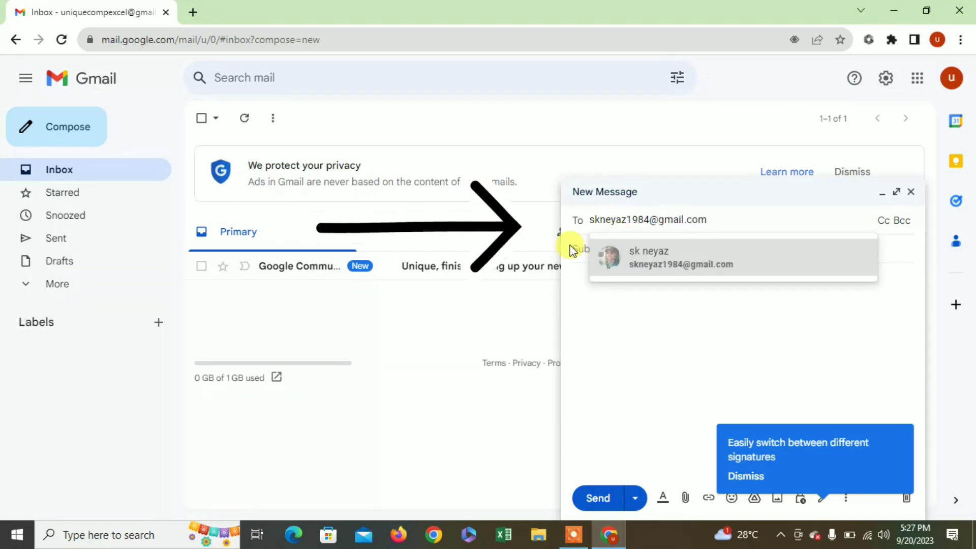
click(631, 268)
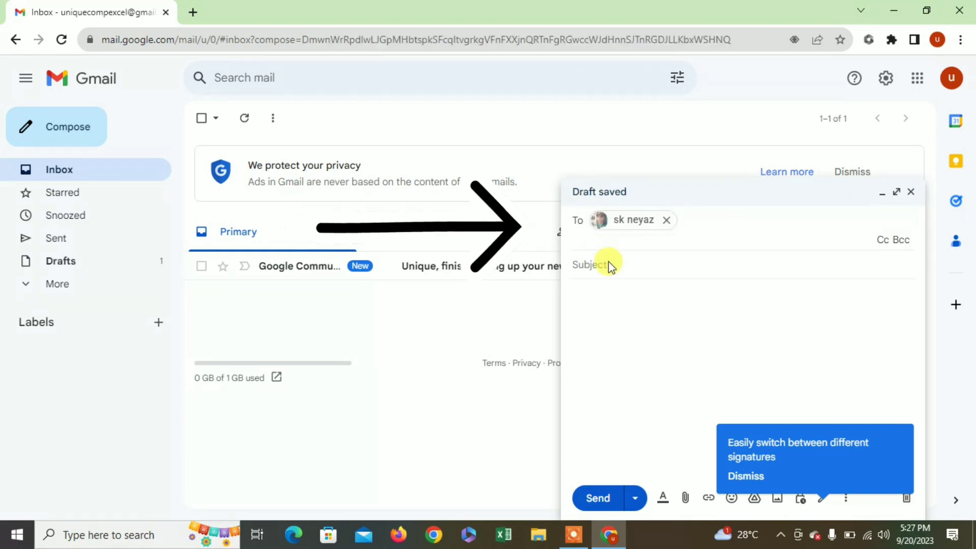
- Give the email the subject 'profession letter' and placeholder body text
click(609, 262)
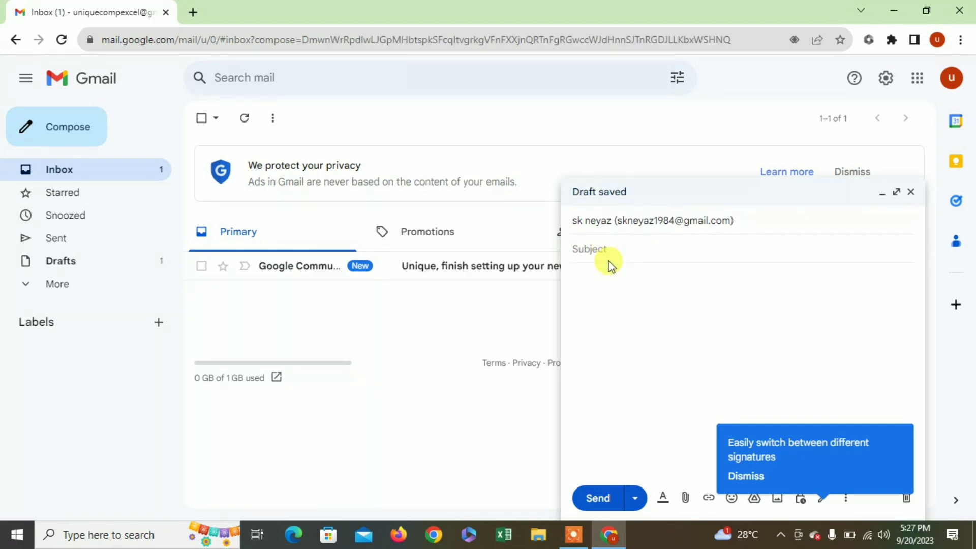
text(pro)
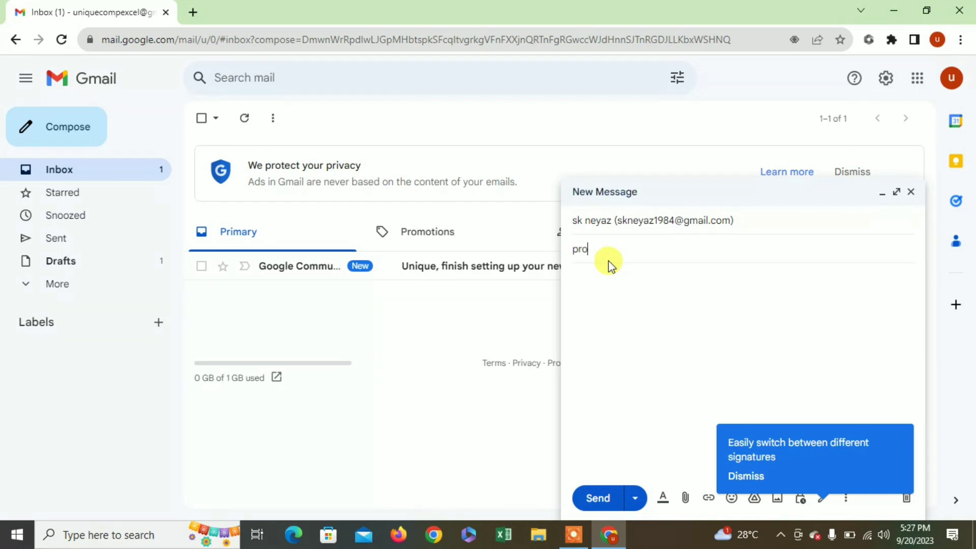
text(fession letter)
click(614, 288)
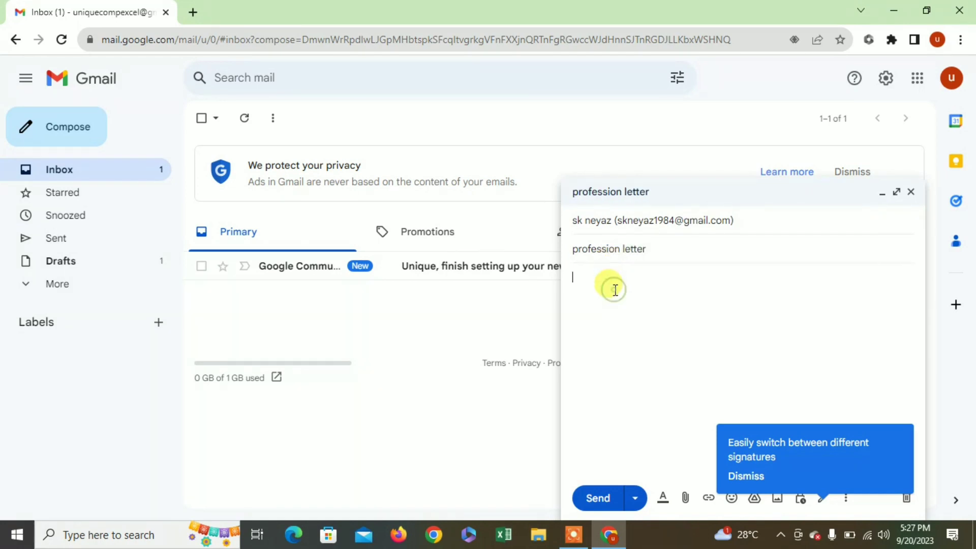
text(sdlfksdflkjsl kdfsdlfksj dflksj dfklsdf)
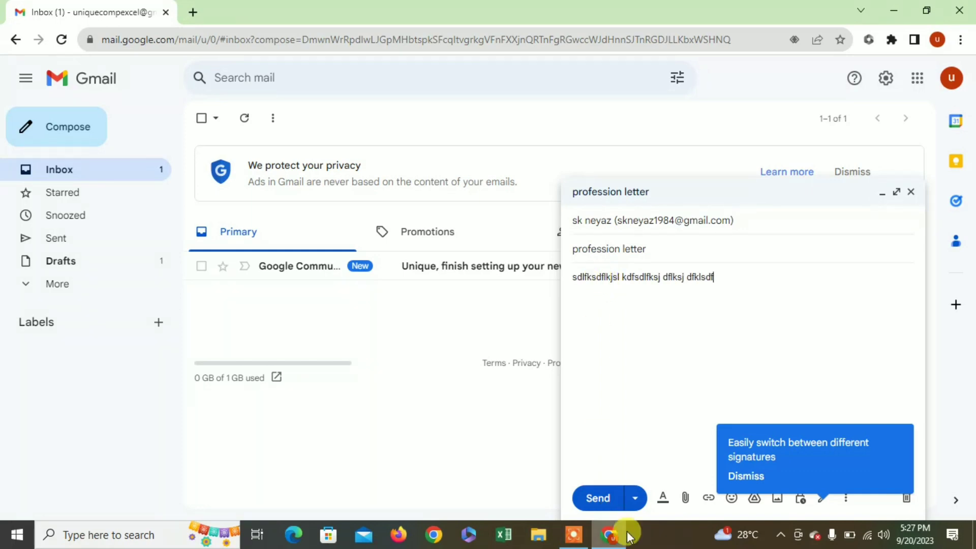
click(686, 500)
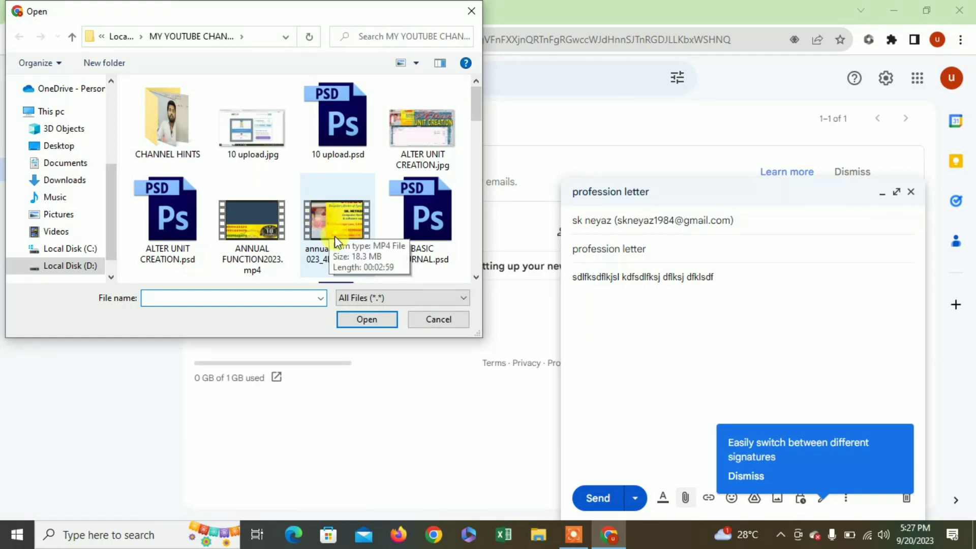
- Attach ALTER UNIT CREATION.jpg to the profession letter email and send it
click(426, 138)
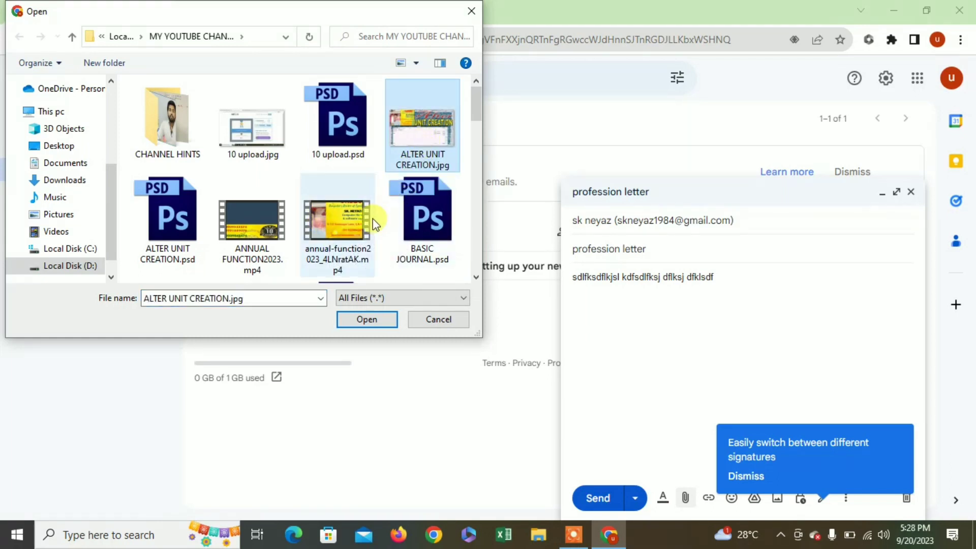
click(337, 220)
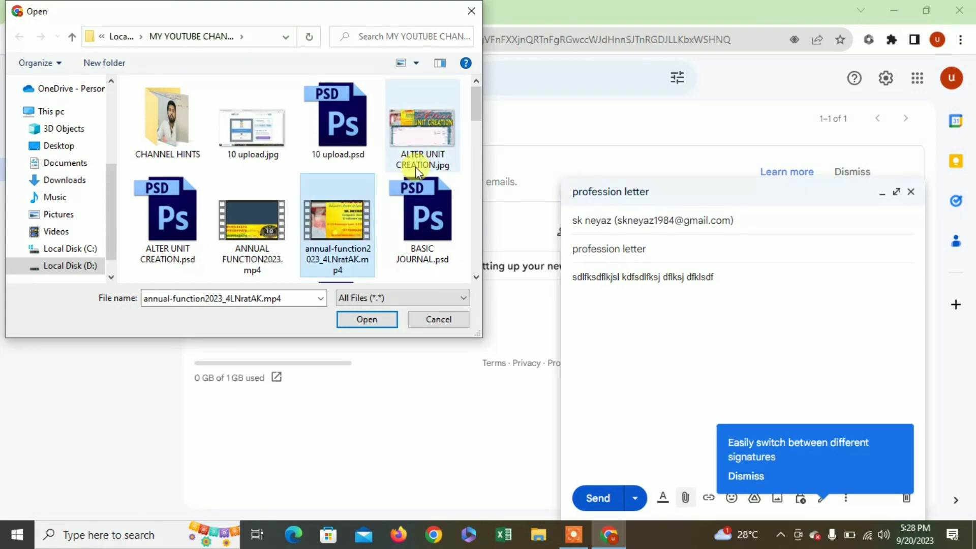
click(422, 148)
click(380, 322)
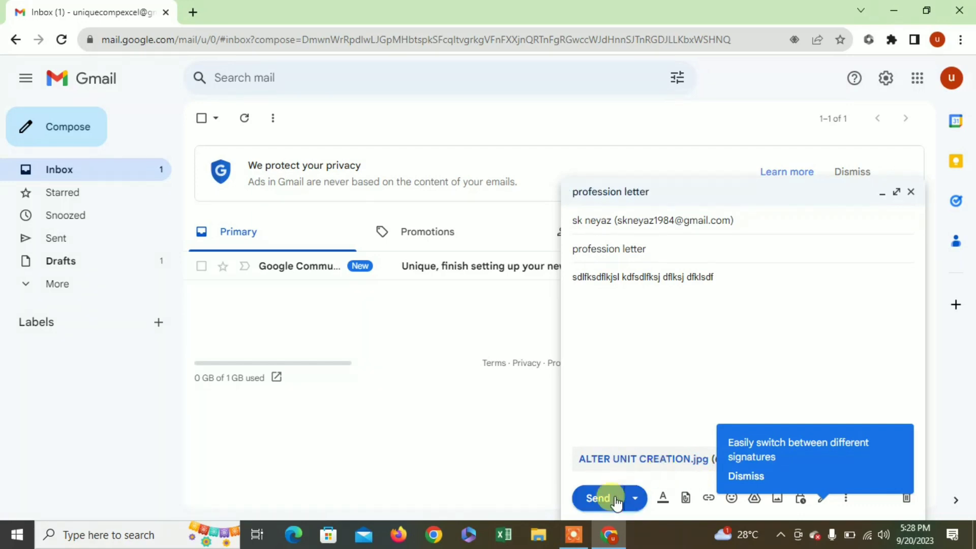
click(599, 498)
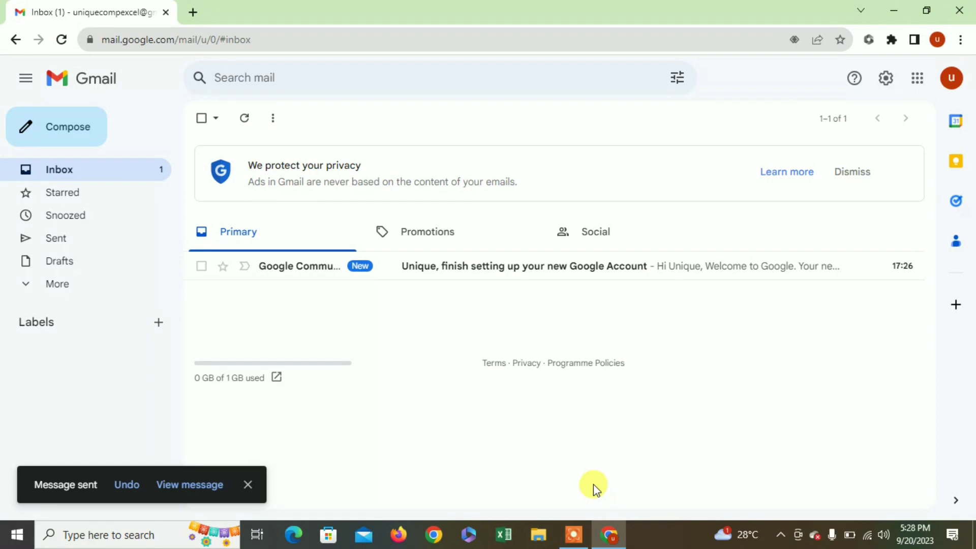
- Open the Sent folder and preview the profession letter's ALTER UNIT CREATION.jpg attachment
click(70, 248)
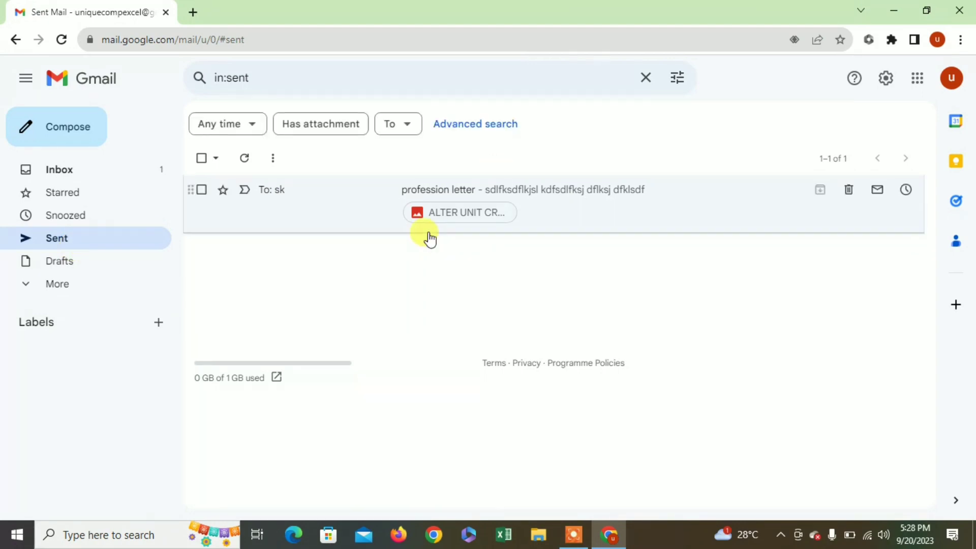
click(446, 213)
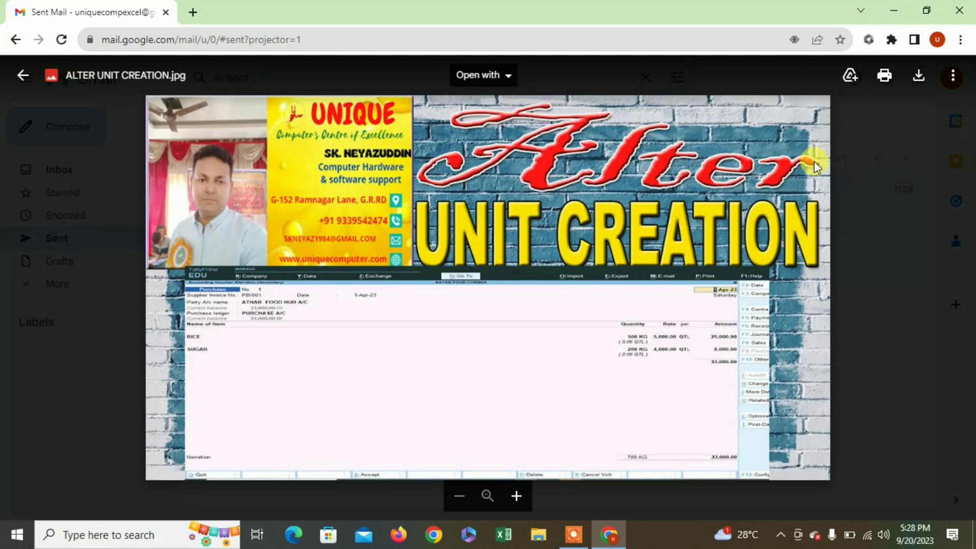
click(24, 76)
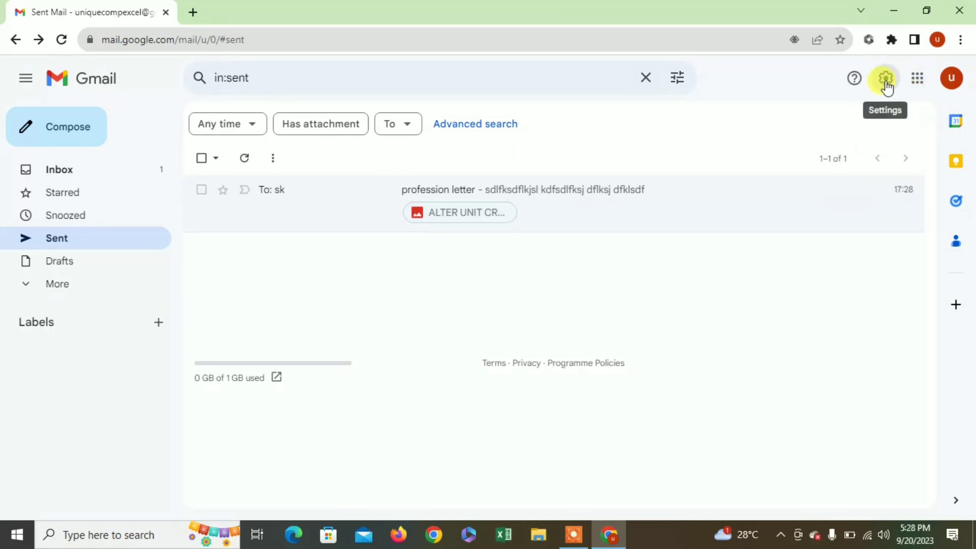
- Look through the quick settings panel and the Google apps list
click(893, 90)
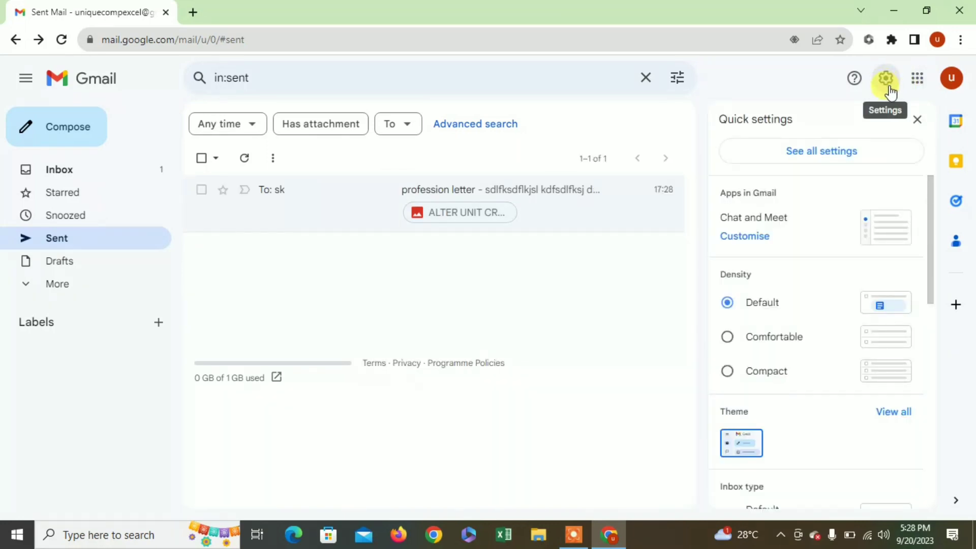
click(917, 84)
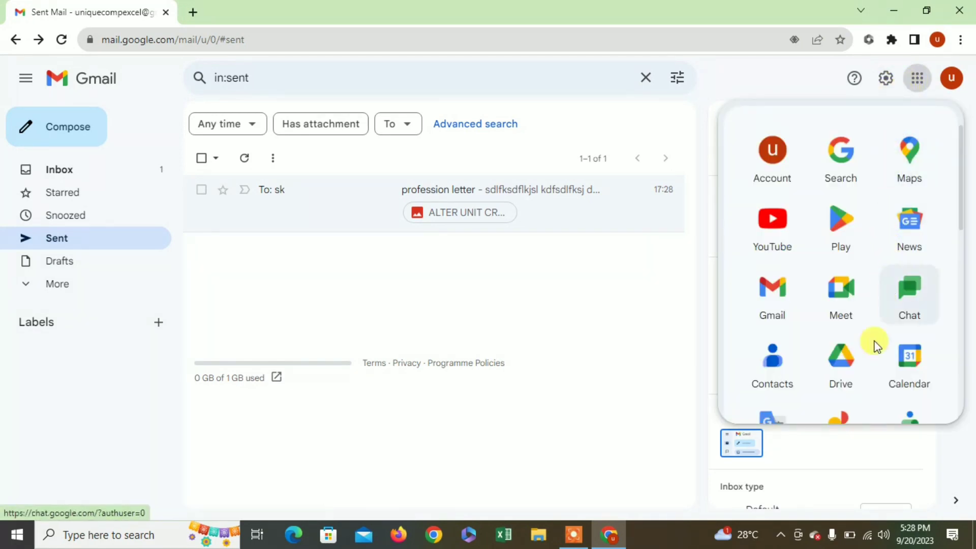
scroll(864, 341, down, 3)
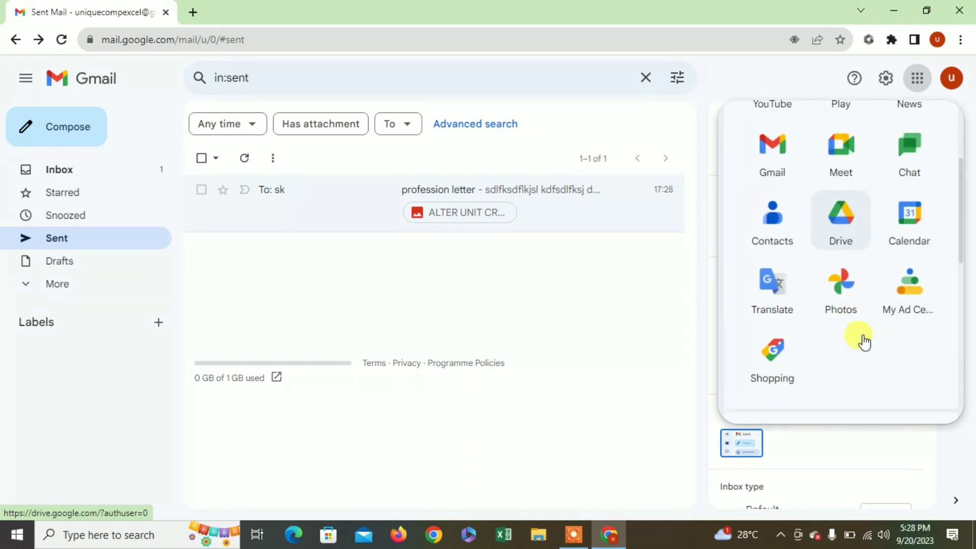
scroll(861, 340, up, 3)
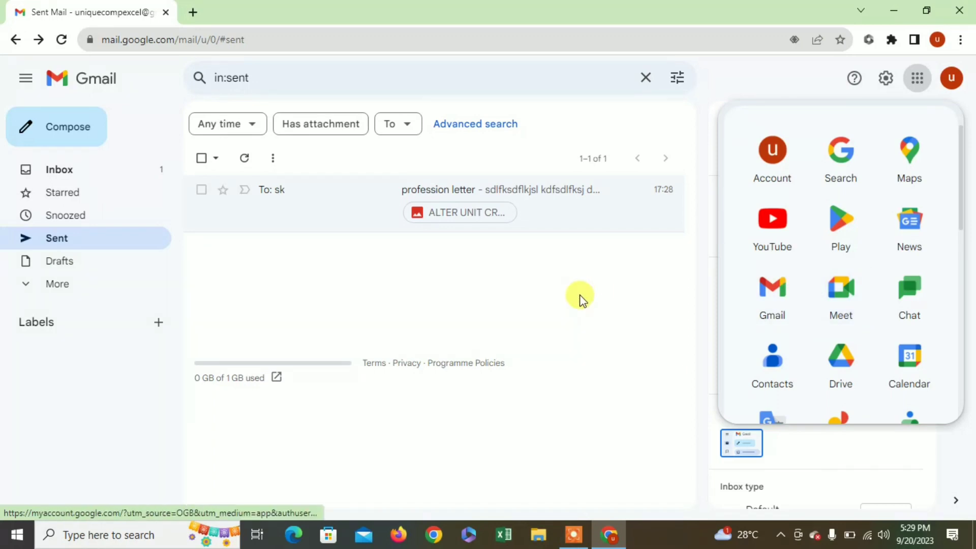
click(886, 78)
- Check the signed-in account details, then bring up the Google apps launcher over the inbox
click(952, 78)
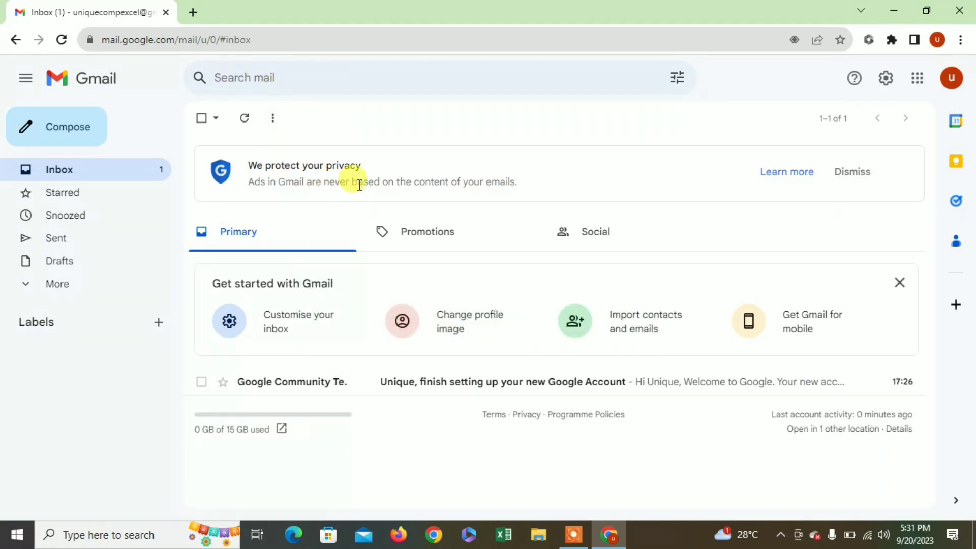
click(949, 84)
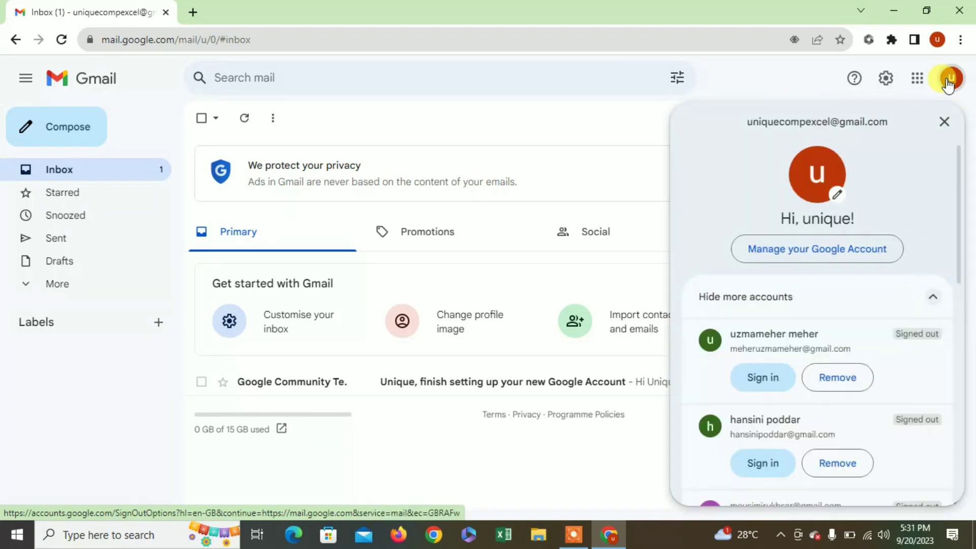
click(889, 83)
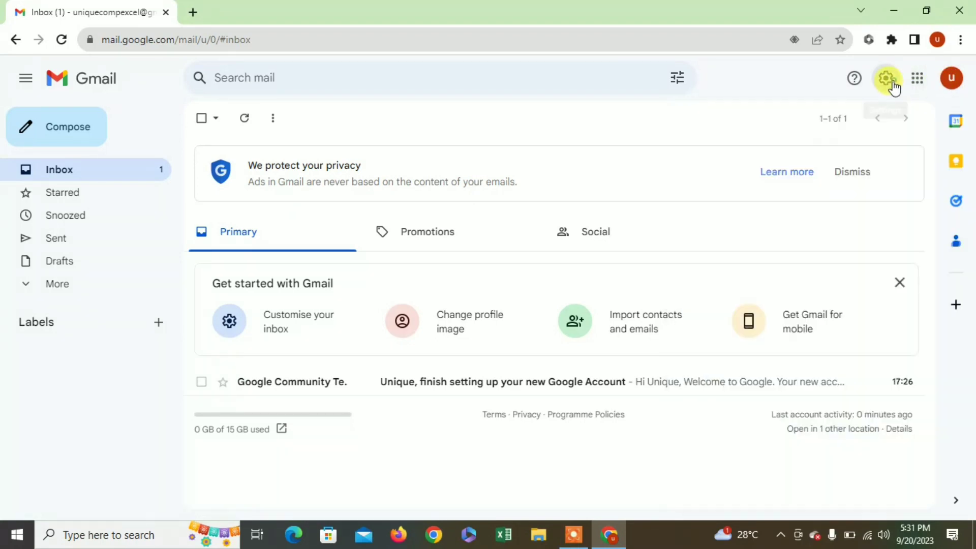
click(893, 90)
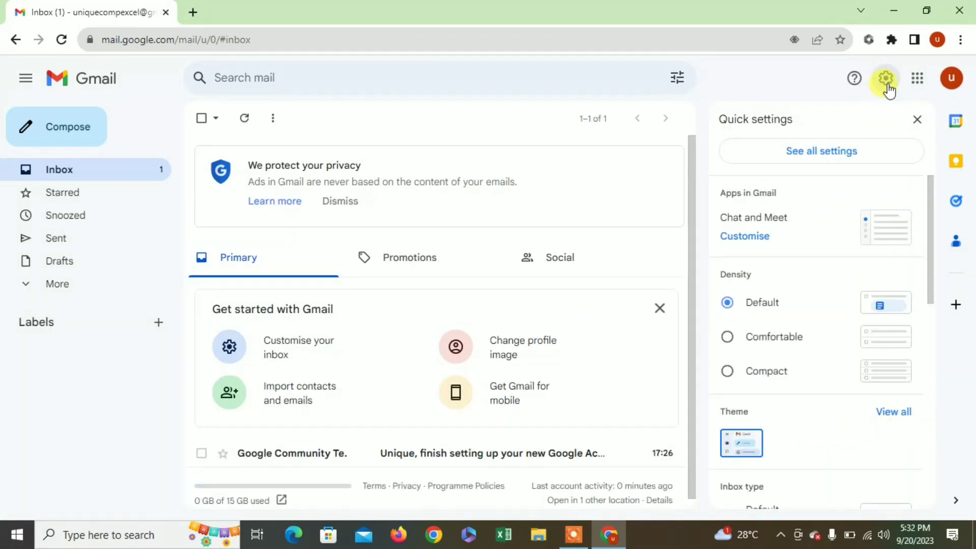
click(918, 89)
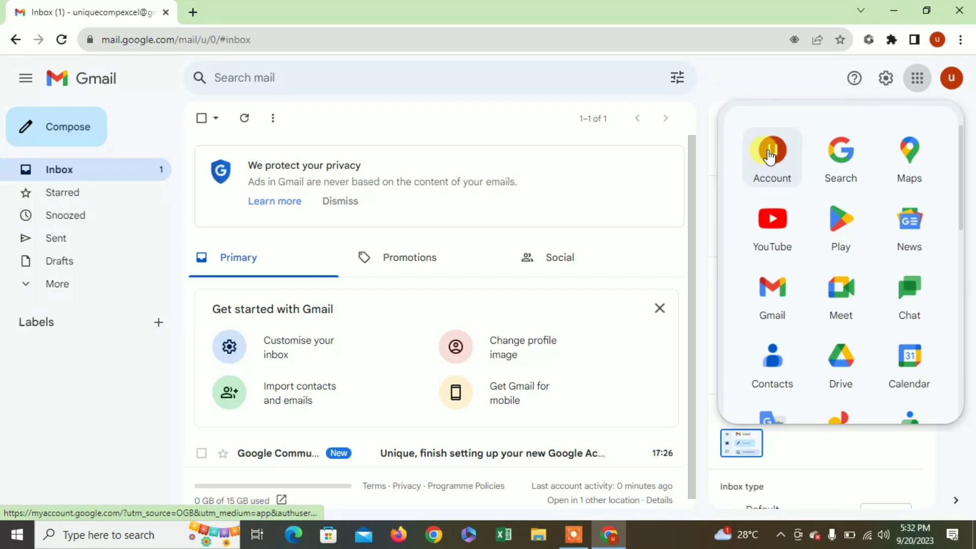
- Open Google Account in a new tab and bring up the Add profile picture illustration choices
click(770, 157)
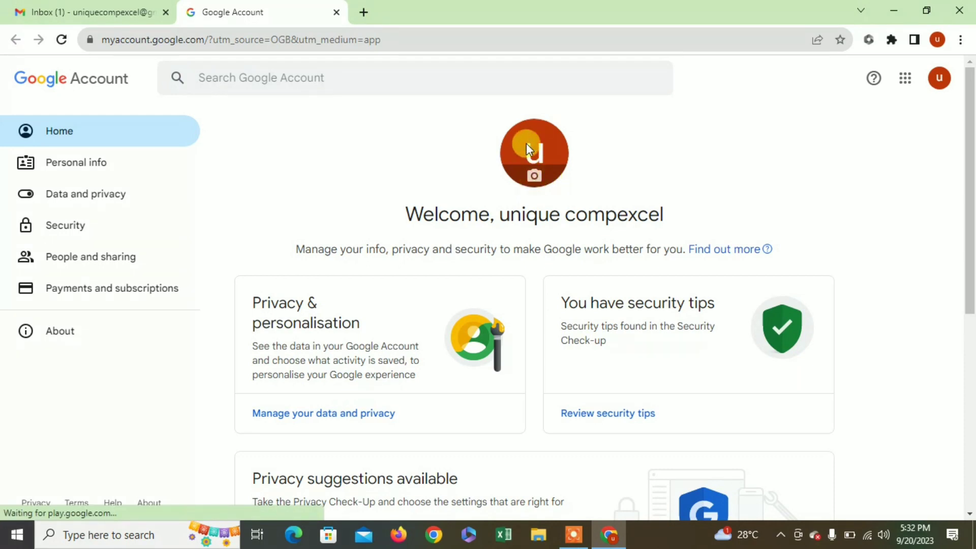
click(533, 179)
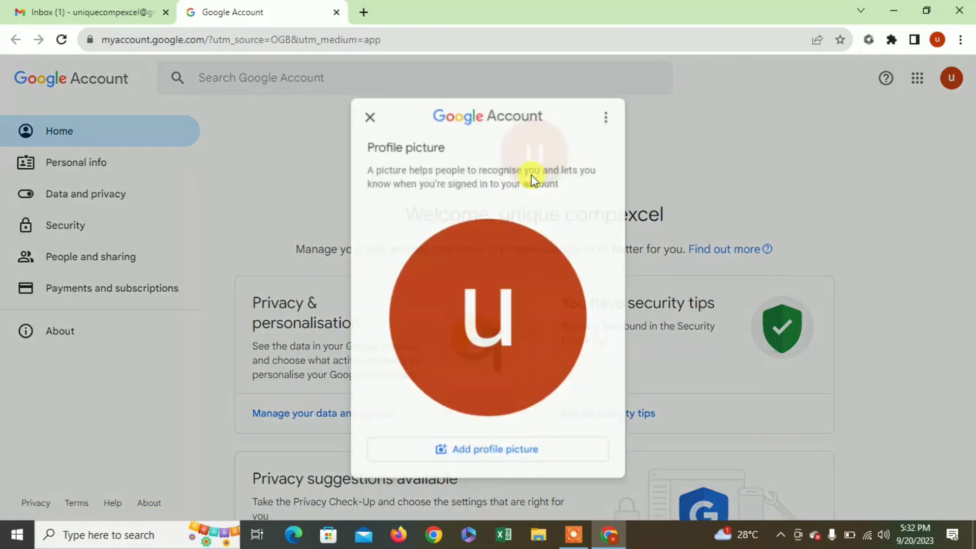
click(514, 460)
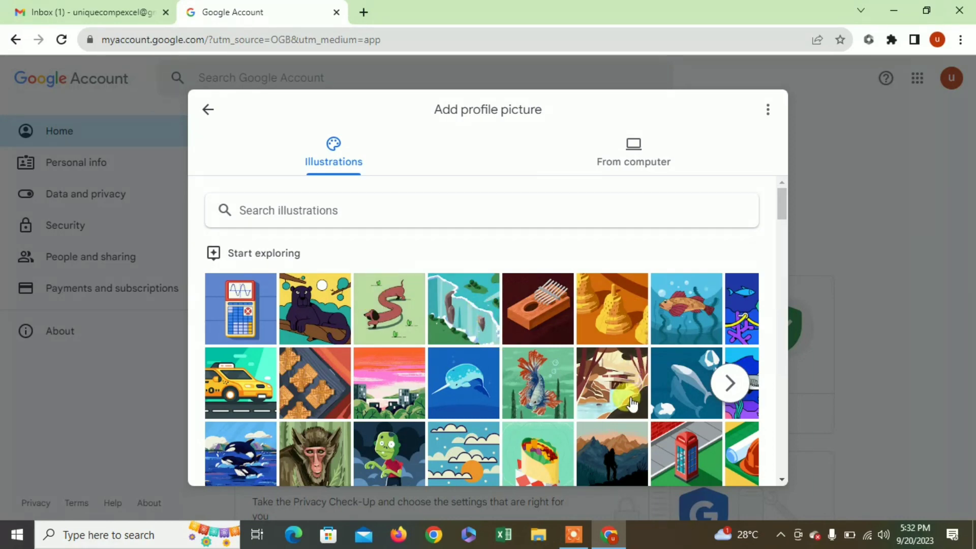
- Upload the portrait photo file from the computer as the new profile picture
click(639, 161)
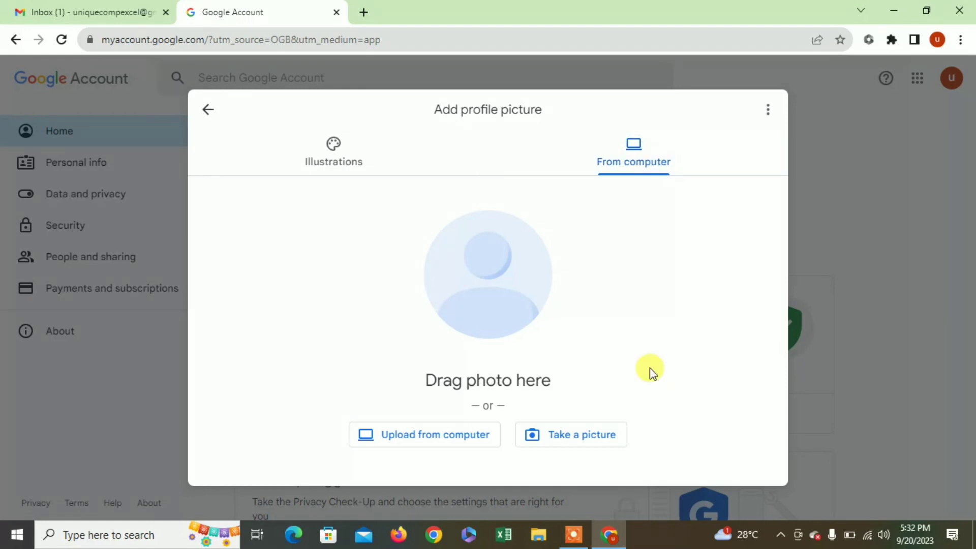
click(451, 437)
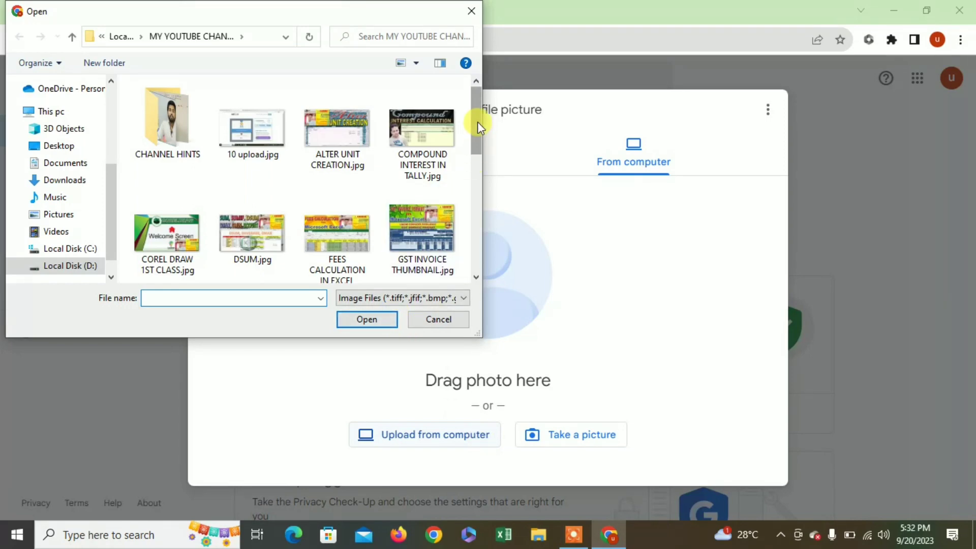
mouse_move(478, 126)
mouse_down()
mouse_move(479, 157)
mouse_move(479, 145)
mouse_up()
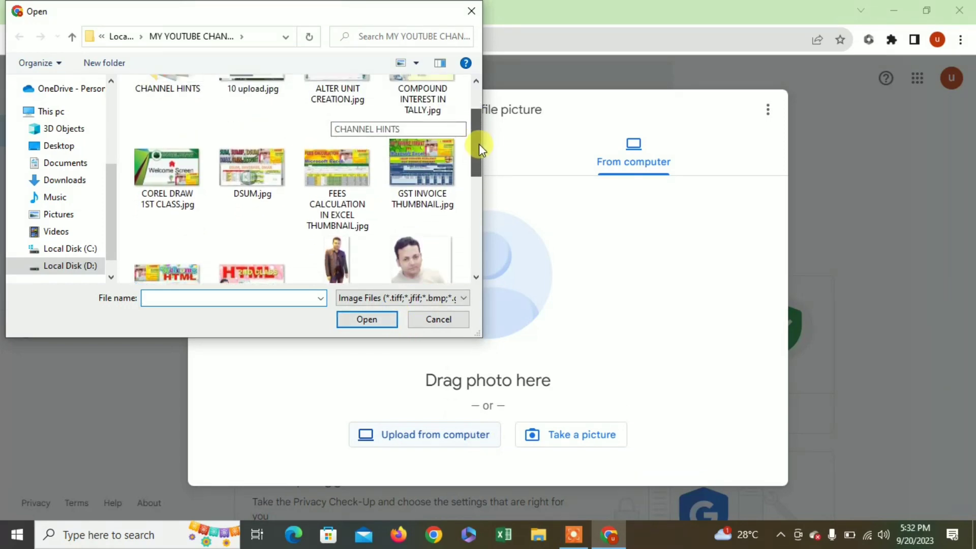
click(395, 279)
click(369, 322)
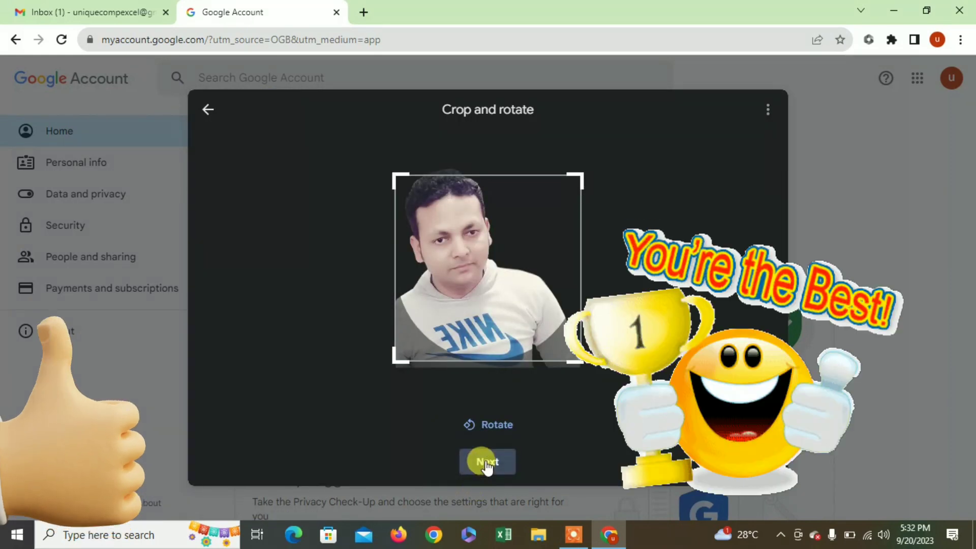
- Accept the crop, save it as the profile picture, and close the Profile picture window
click(486, 464)
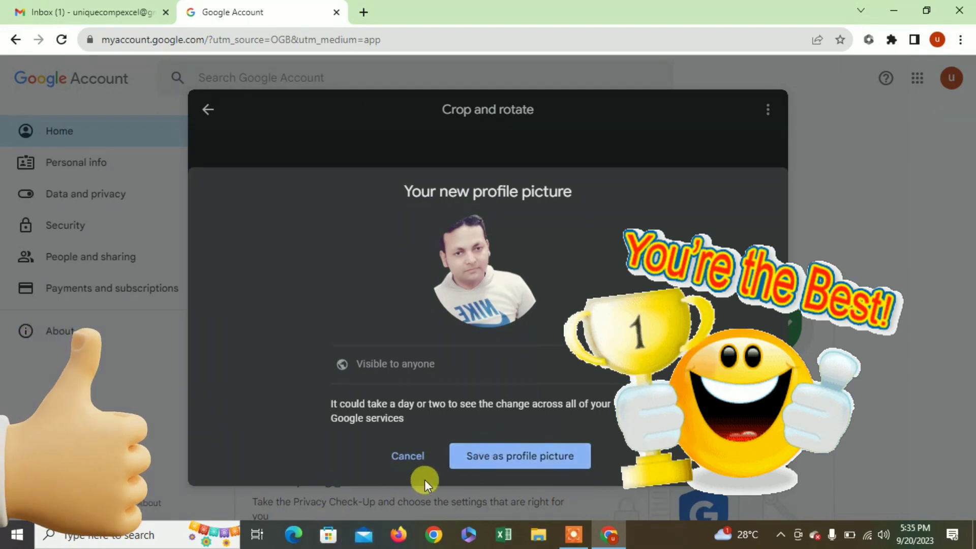
click(498, 460)
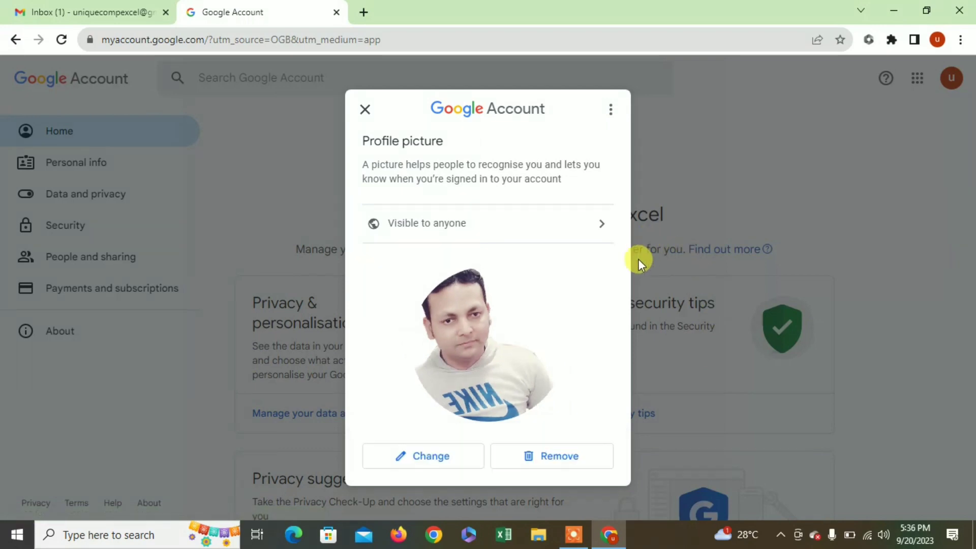
click(365, 110)
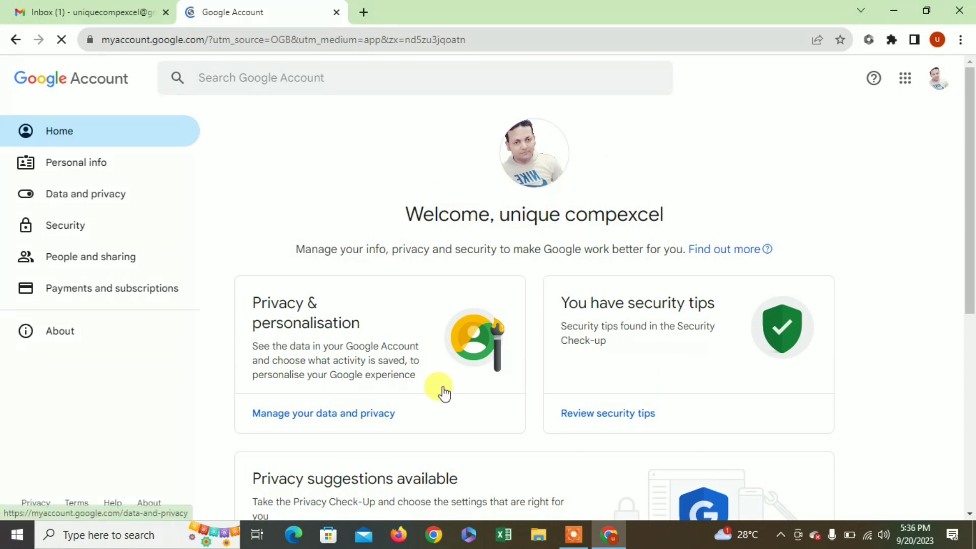
- Open the Security section of the Google Account settings
drag(970, 240, 969, 399)
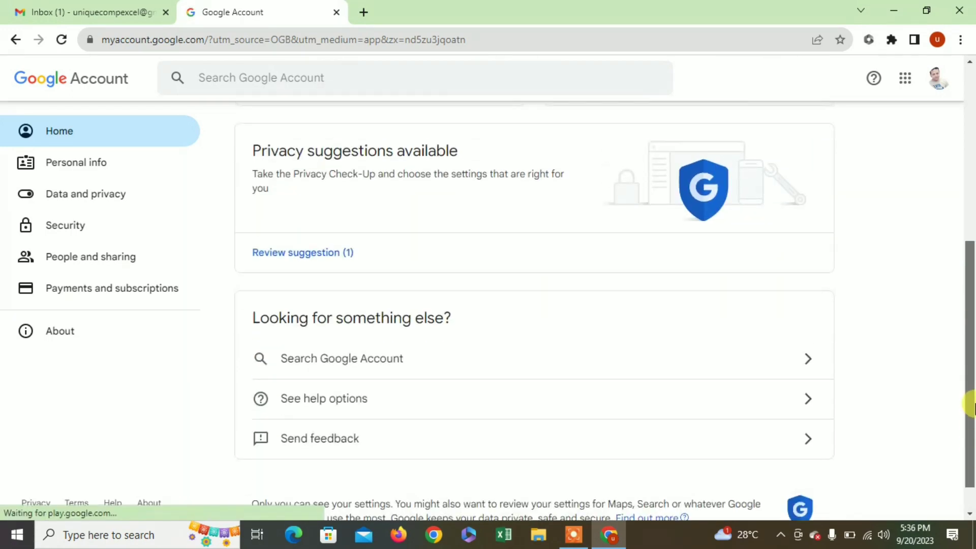
click(77, 230)
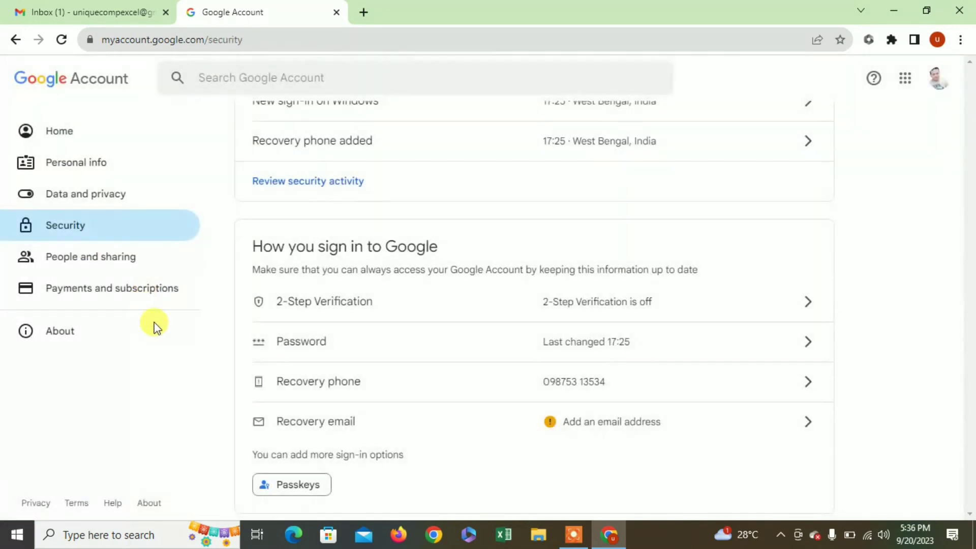
drag(970, 127, 972, 223)
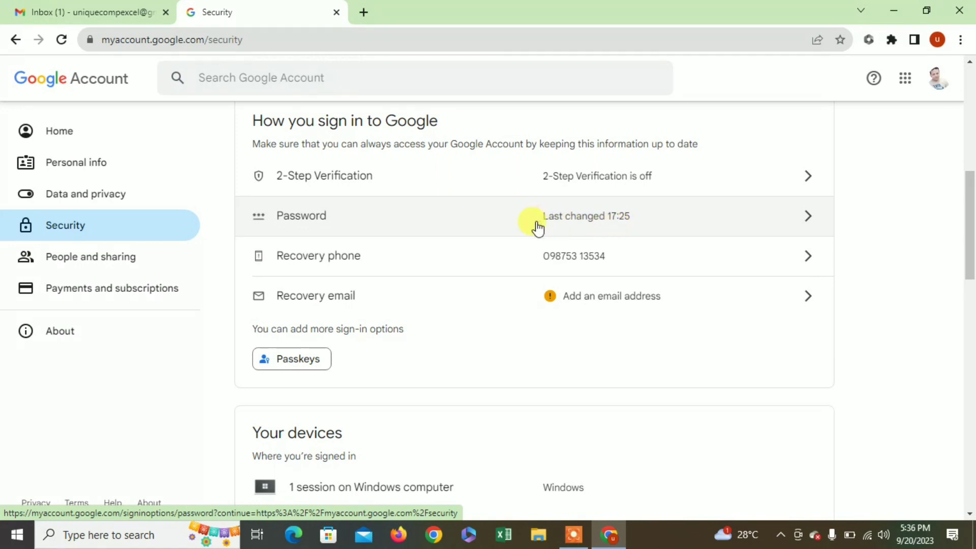
- Open the Password change page and its New password field, then close the tab to return to Gmail
click(311, 219)
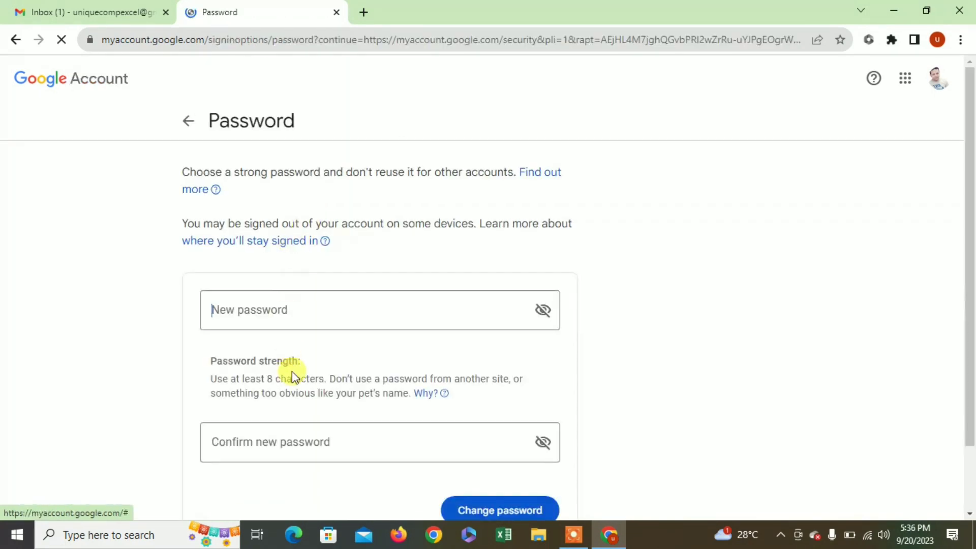
scroll(261, 366, down, 2)
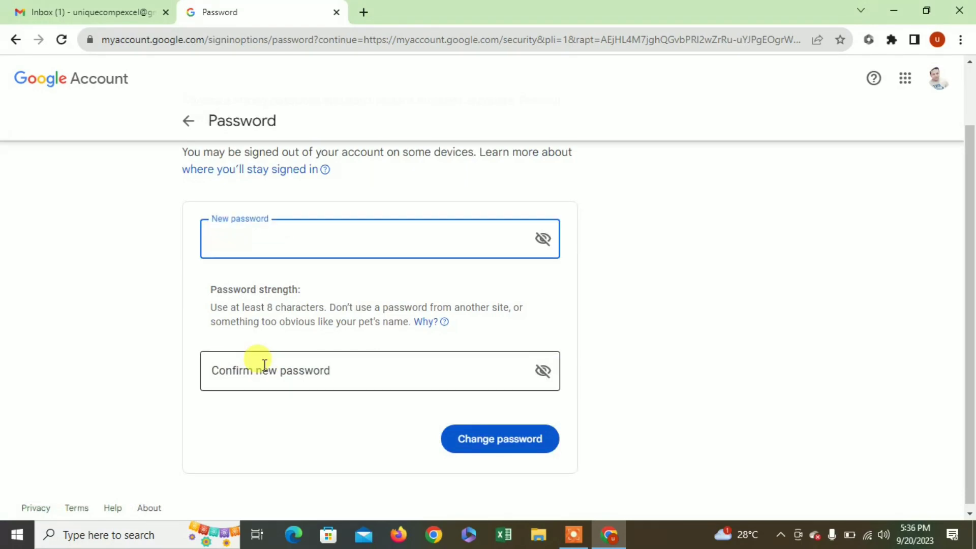
click(268, 242)
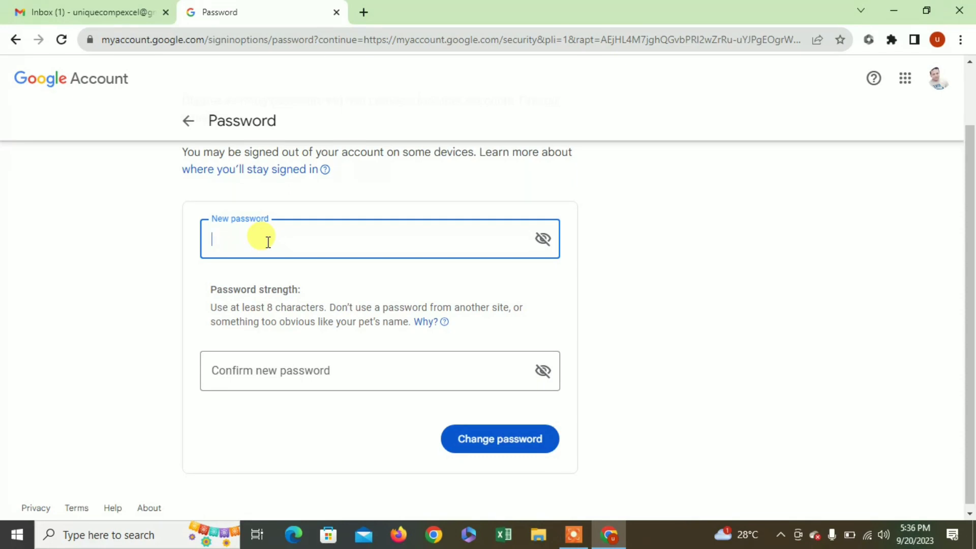
click(335, 13)
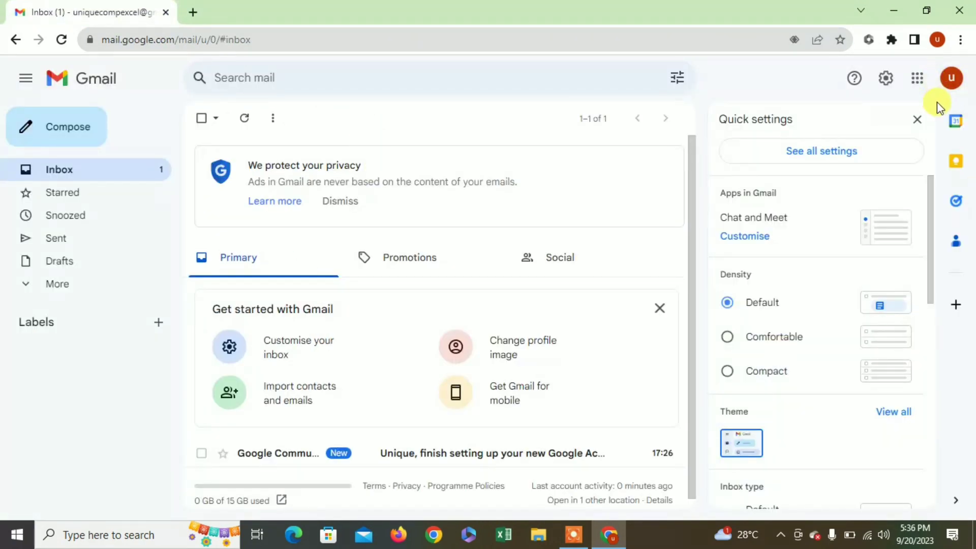
- Close Quick settings and browse the Google apps launcher from Drive and Chat down to Forms and Travel
click(918, 120)
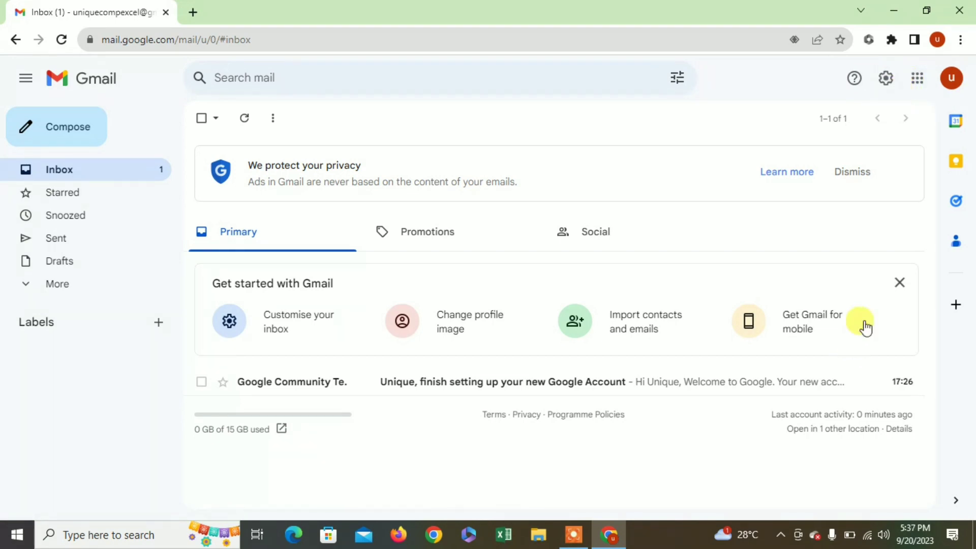
click(918, 85)
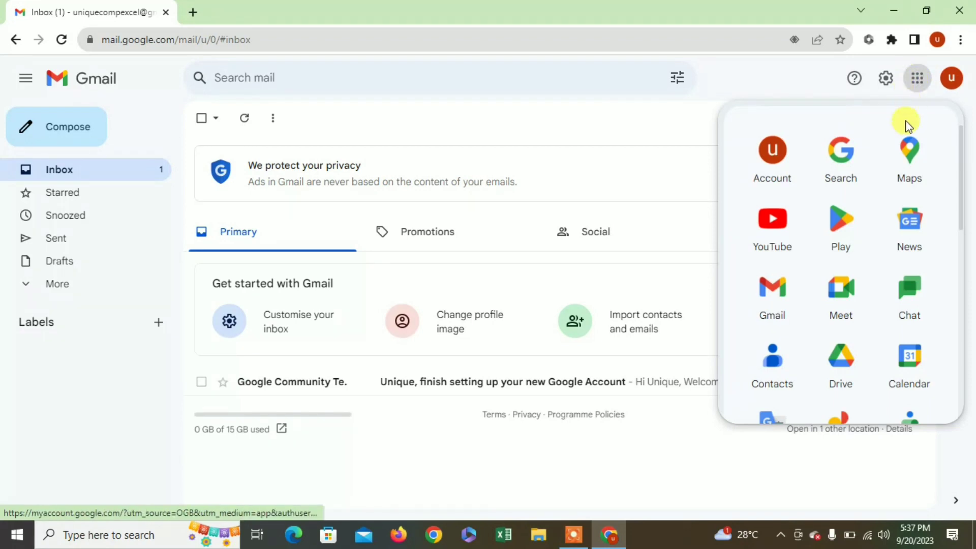
scroll(854, 385, down, 3)
scroll(854, 385, down, 3)
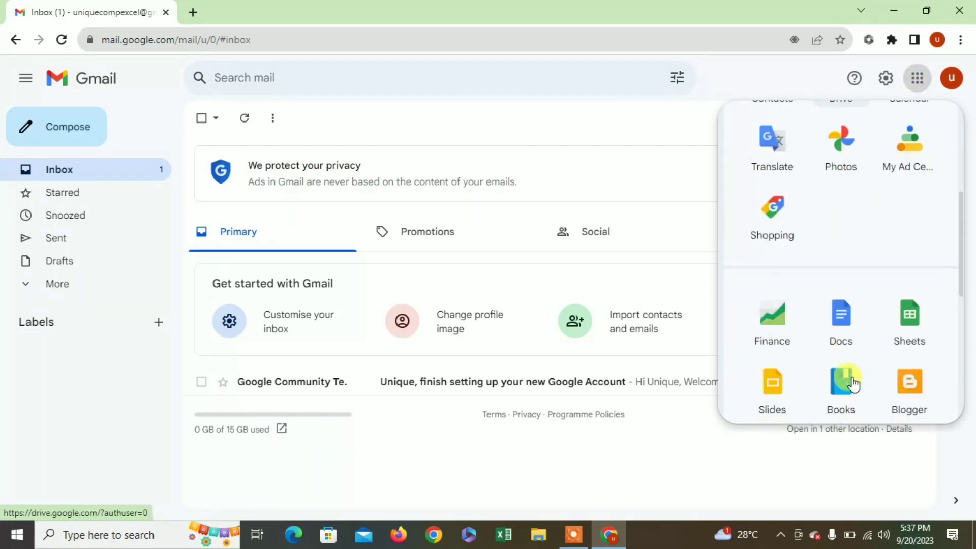
scroll(807, 318, down, 2)
scroll(808, 319, down, 4)
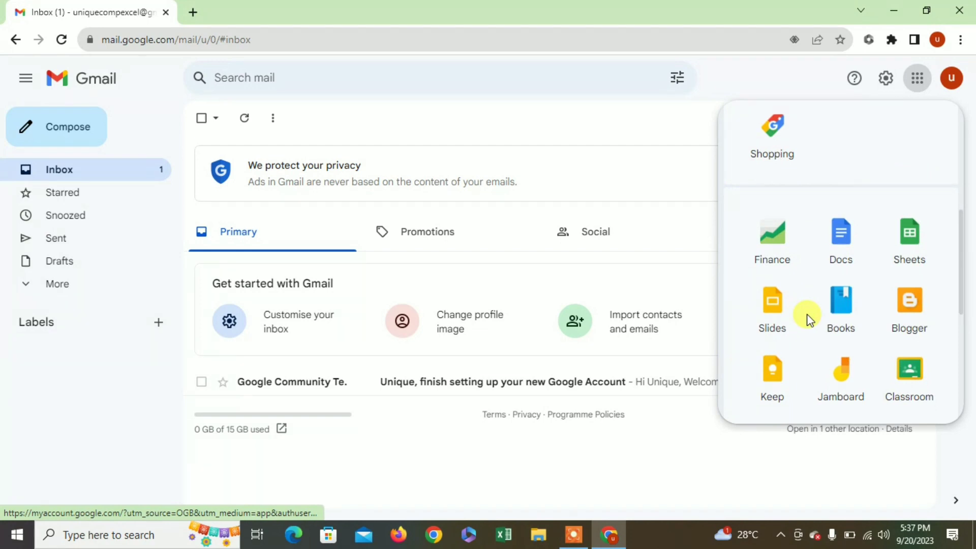
scroll(807, 318, down, 2)
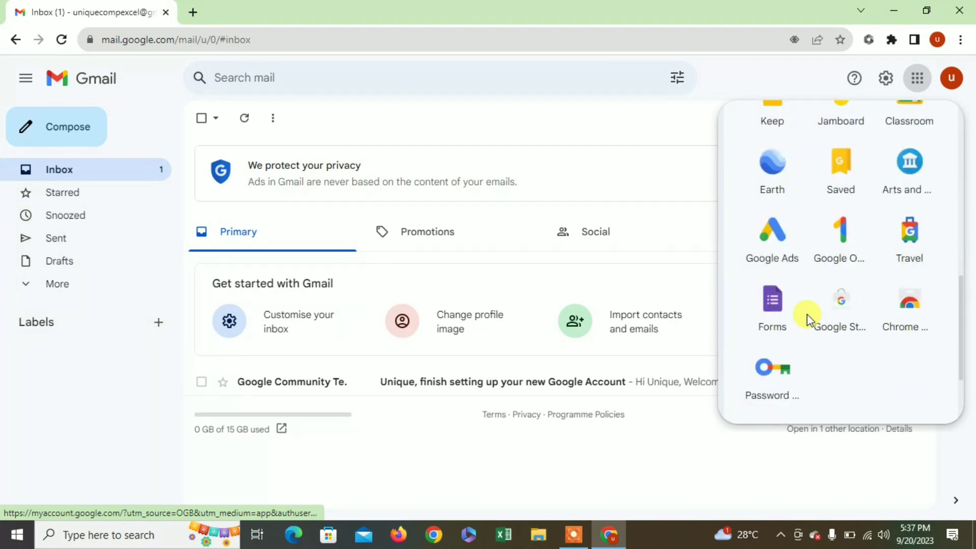
scroll(837, 356, up, 4)
scroll(824, 336, up, 5)
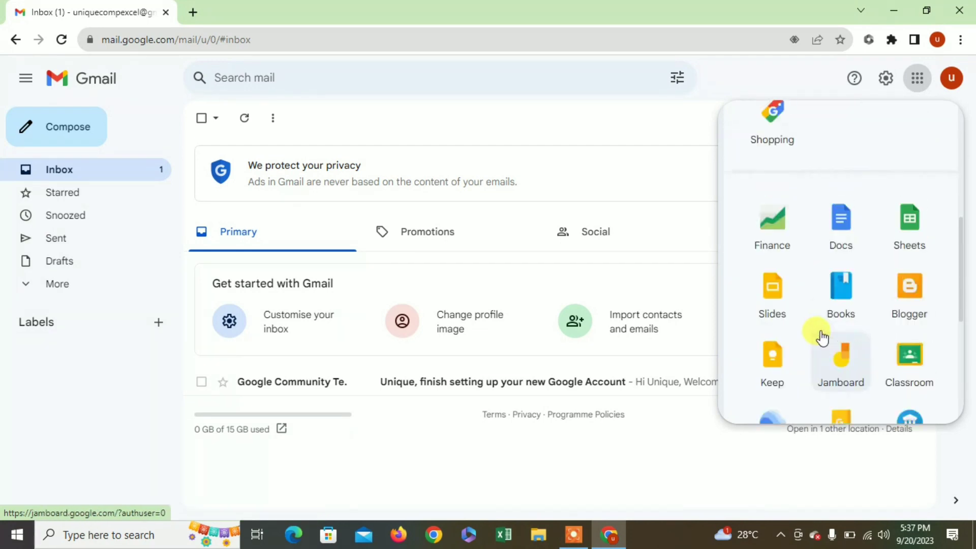
scroll(821, 331, up, 2)
scroll(821, 331, up, 1)
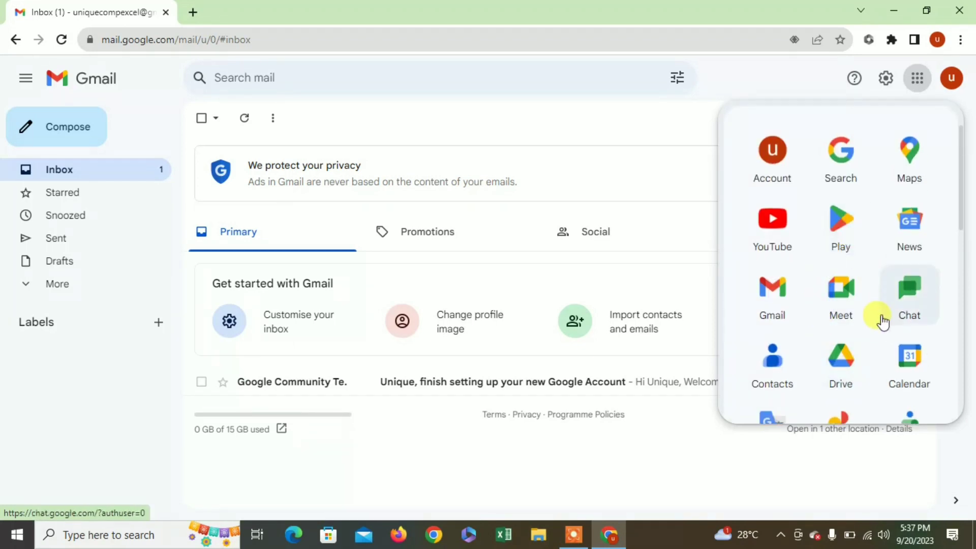
scroll(869, 328, down, 1)
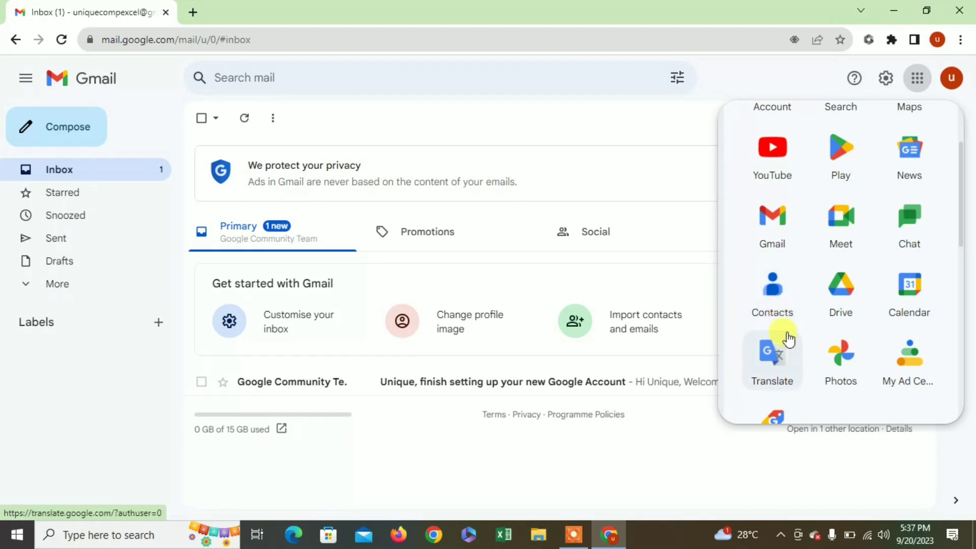
scroll(845, 372, up, 2)
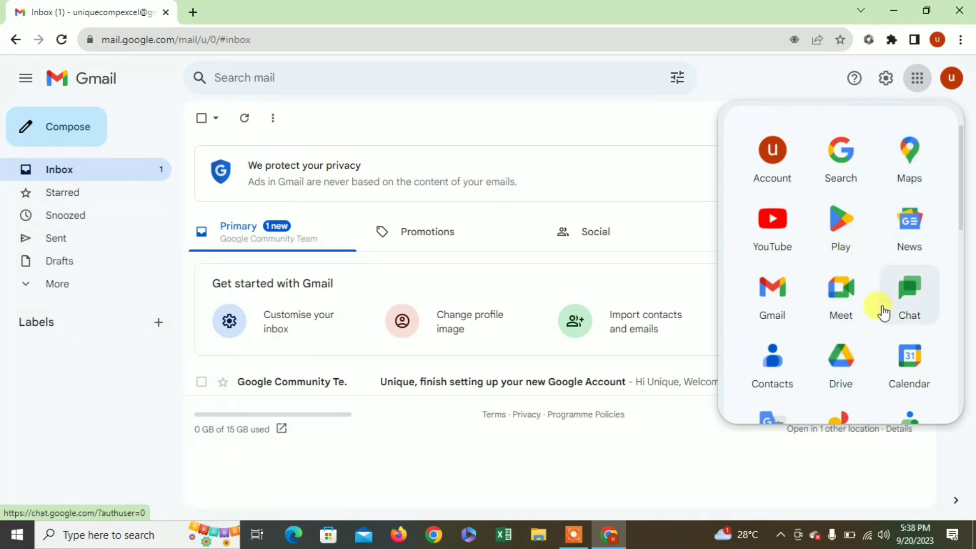
scroll(884, 314, down, 10)
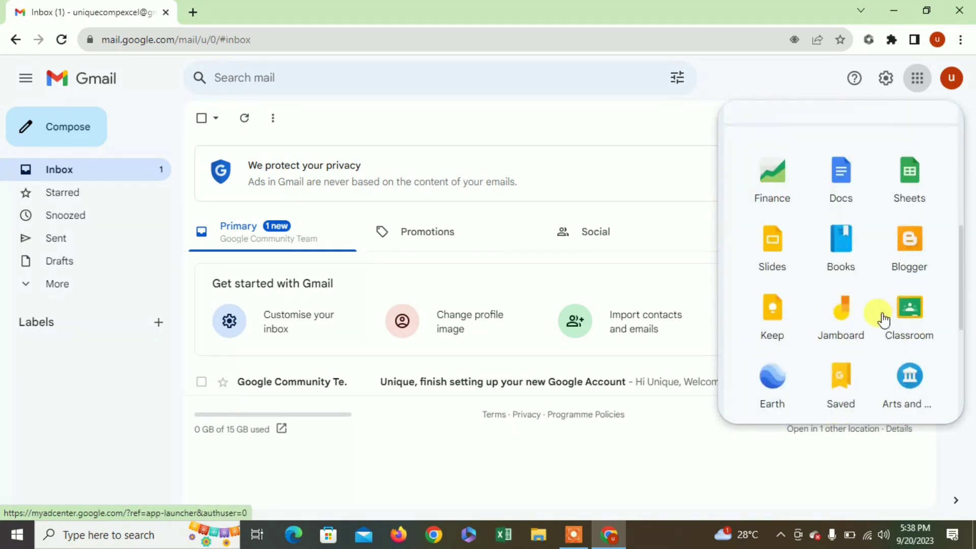
scroll(884, 319, down, 3)
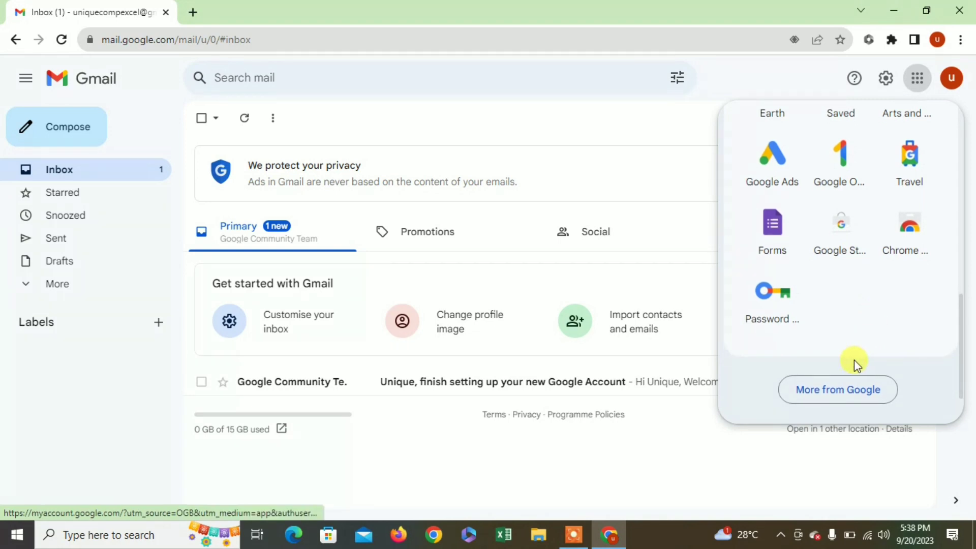
- Open Google's full products catalogue and scroll down through the product list
click(845, 399)
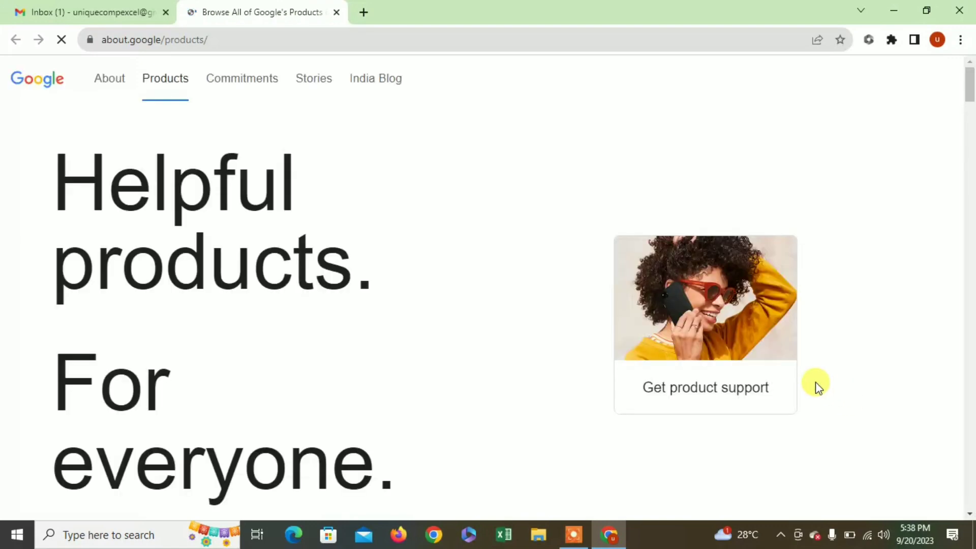
scroll(743, 374, down, 10)
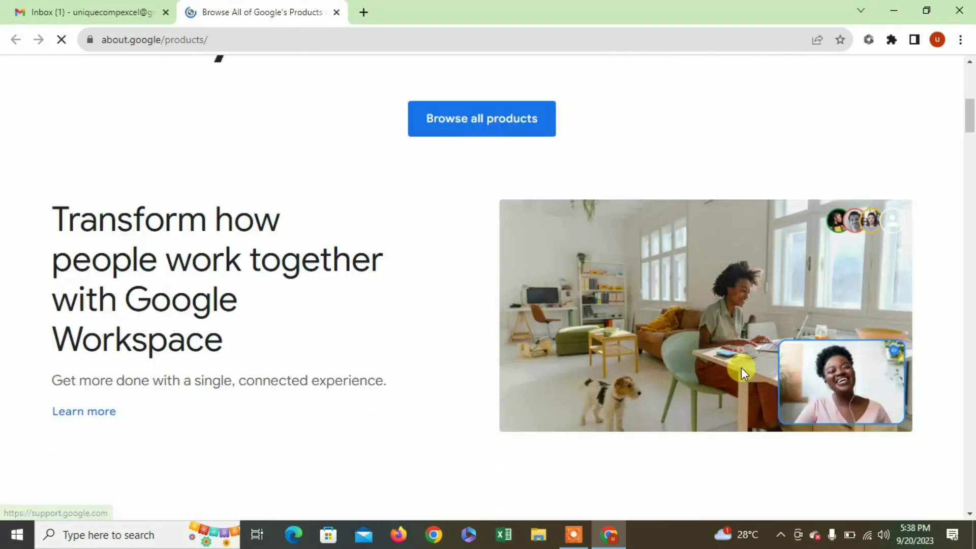
scroll(738, 386, down, 15)
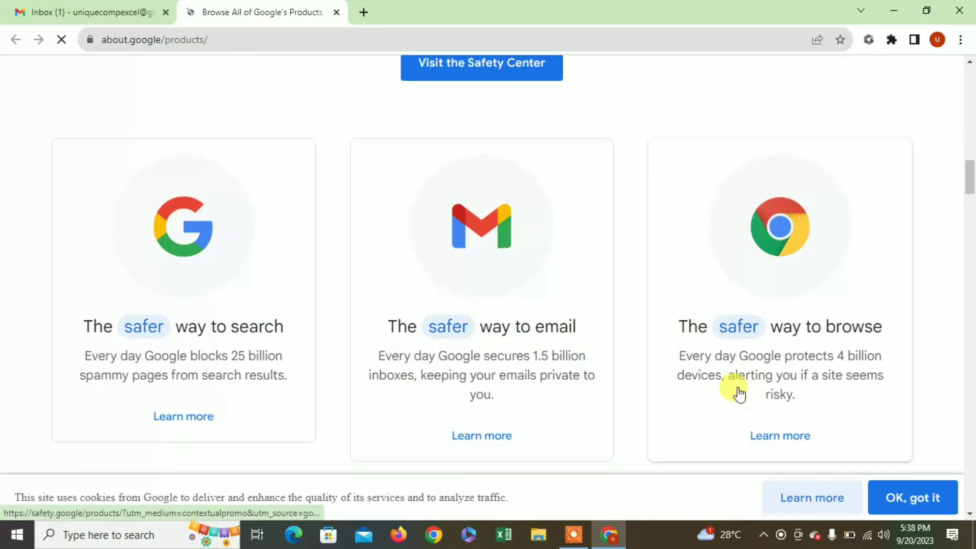
scroll(739, 393, down, 15)
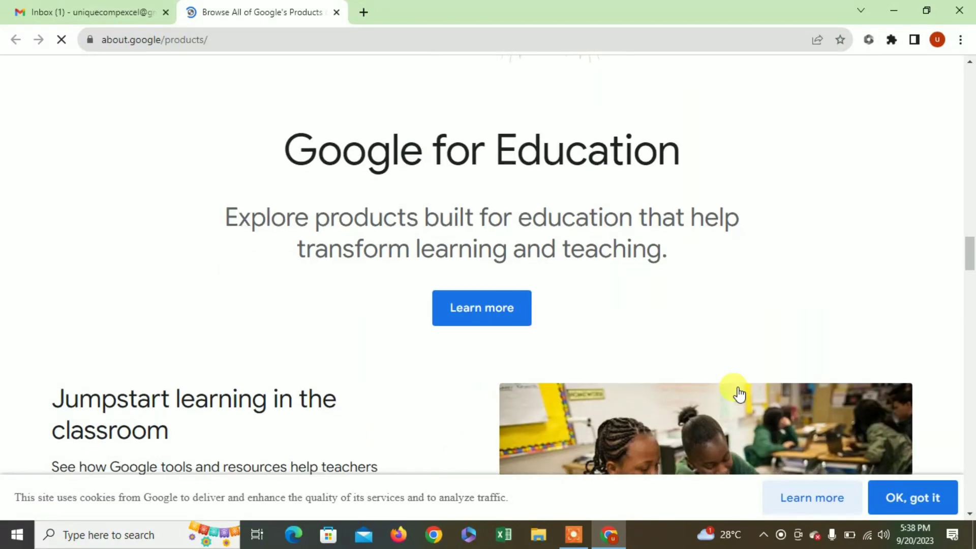
scroll(739, 393, down, 6)
scroll(739, 393, down, 7)
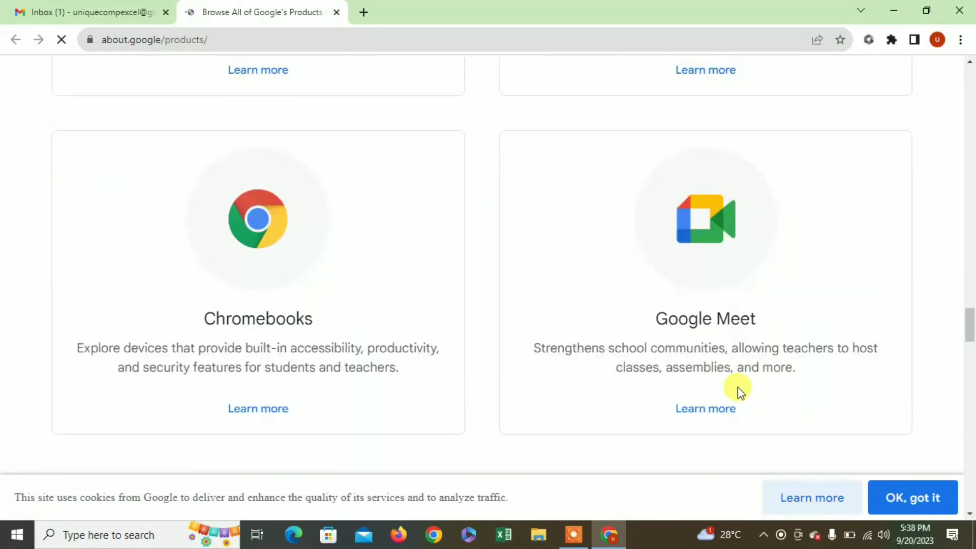
scroll(739, 393, down, 5)
scroll(738, 393, down, 10)
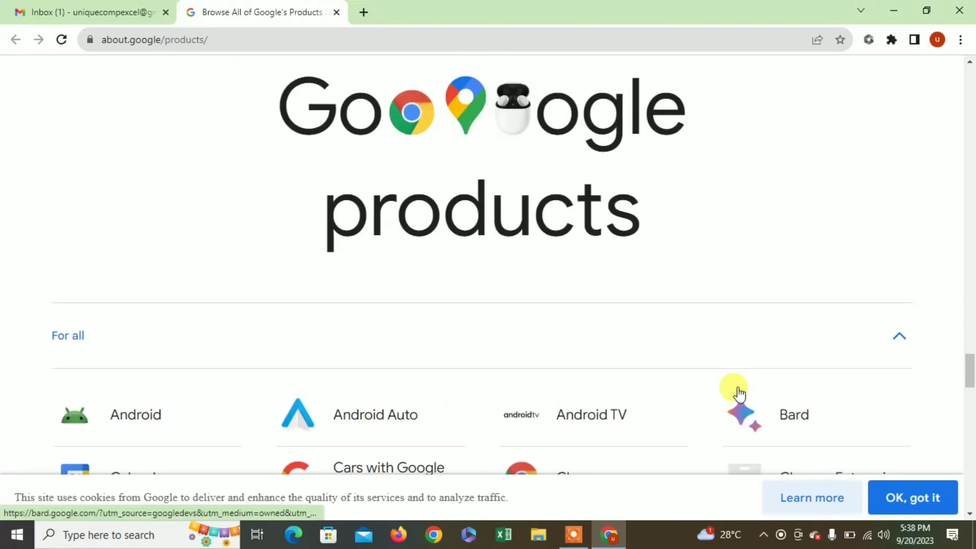
scroll(738, 393, down, 1)
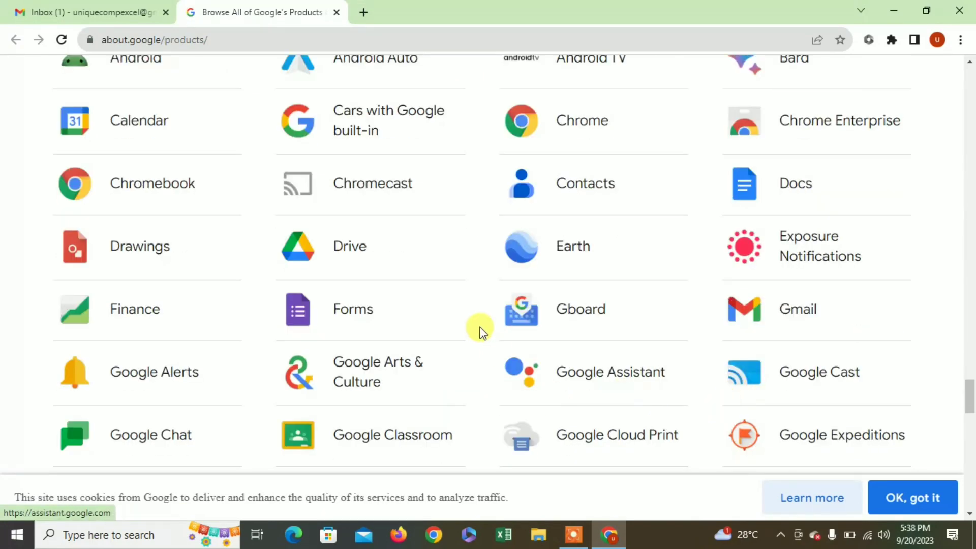
scroll(488, 346, down, 1)
- Locate Forms in the product list and open the Google Forms page in a new tab
scroll(658, 388, down, 3)
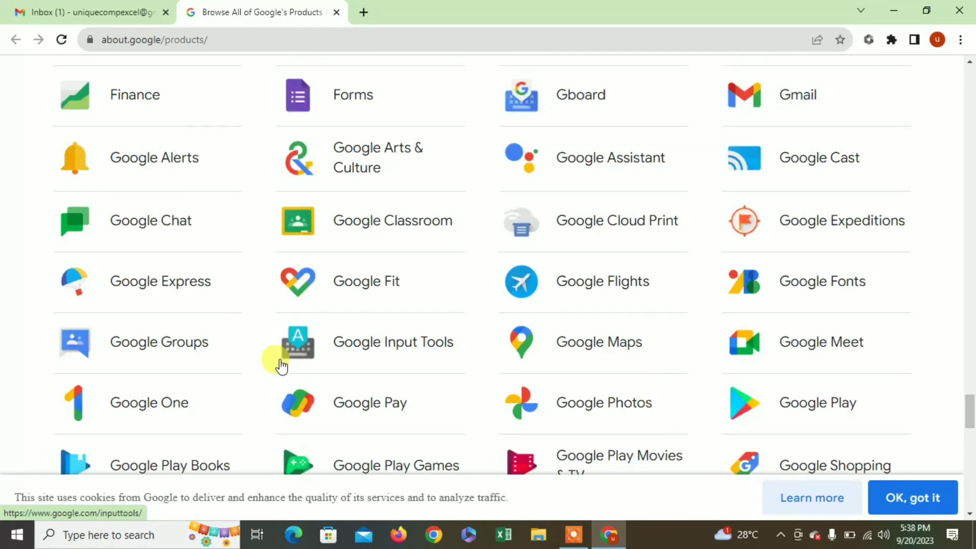
scroll(257, 374, down, 2)
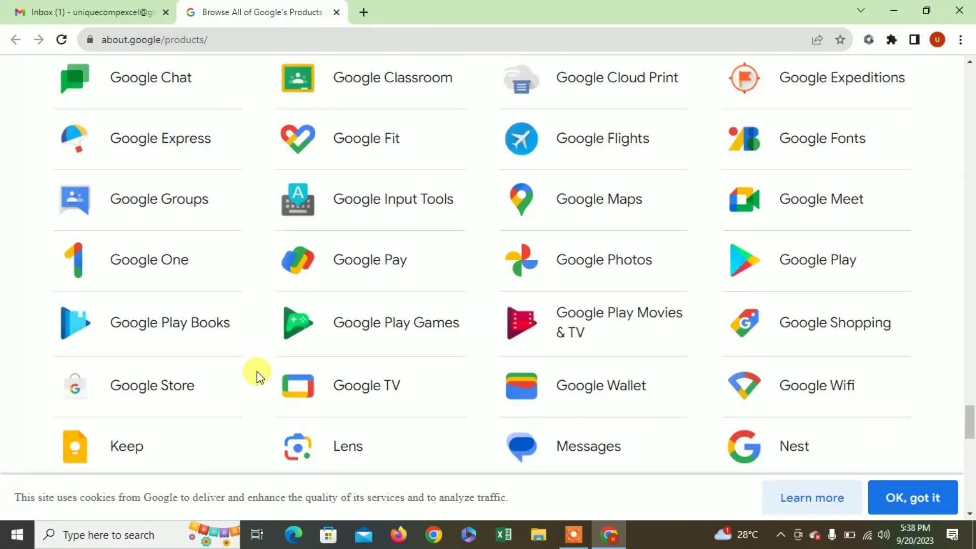
scroll(257, 376, down, 5)
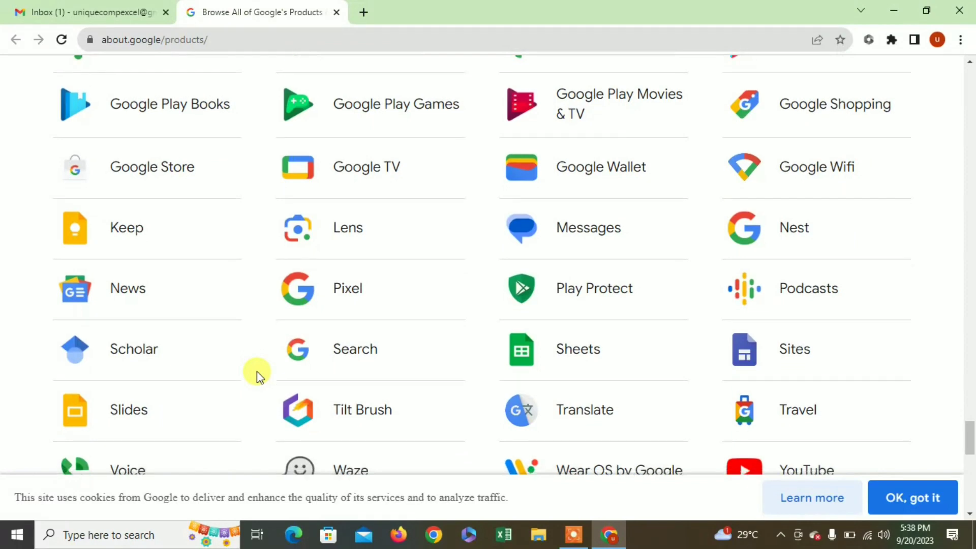
scroll(257, 371, down, 2)
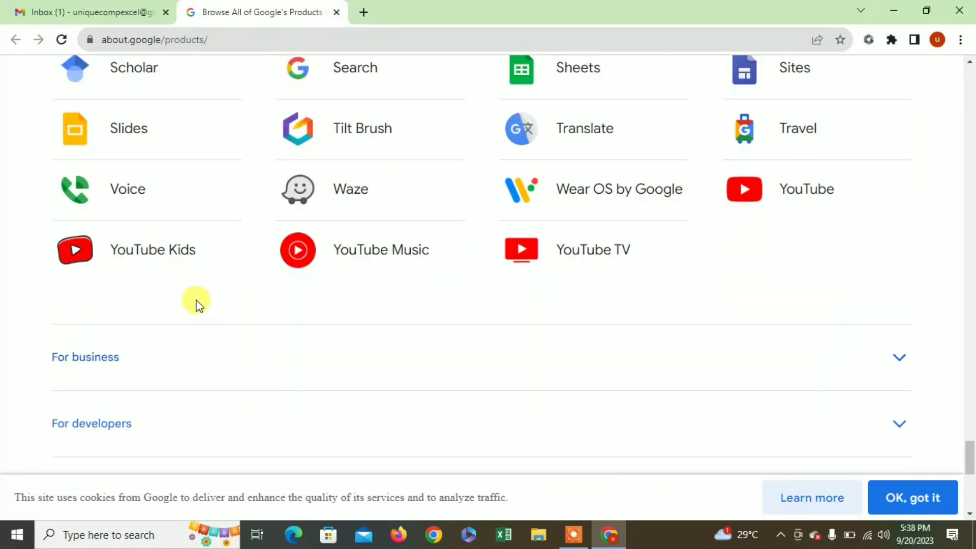
scroll(198, 305, up, 5)
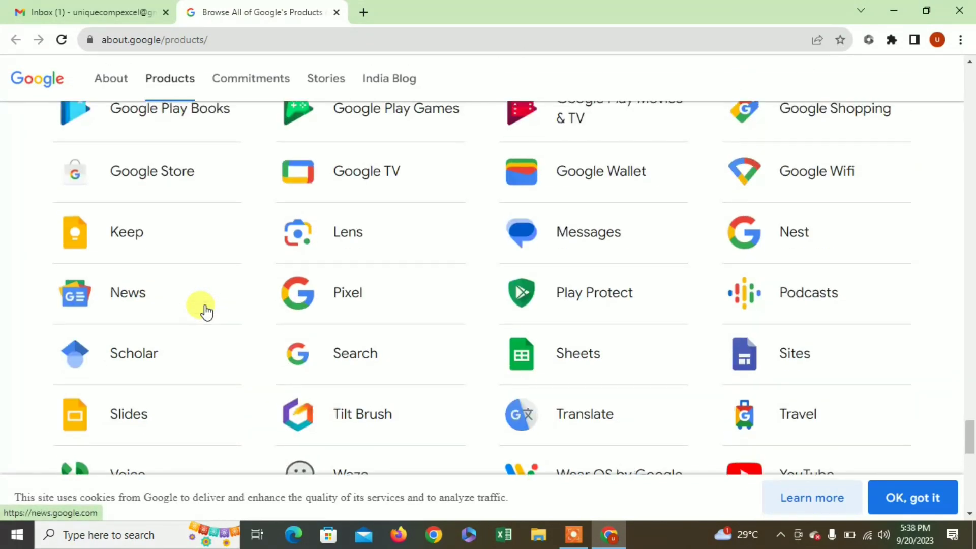
scroll(219, 333, down, 1)
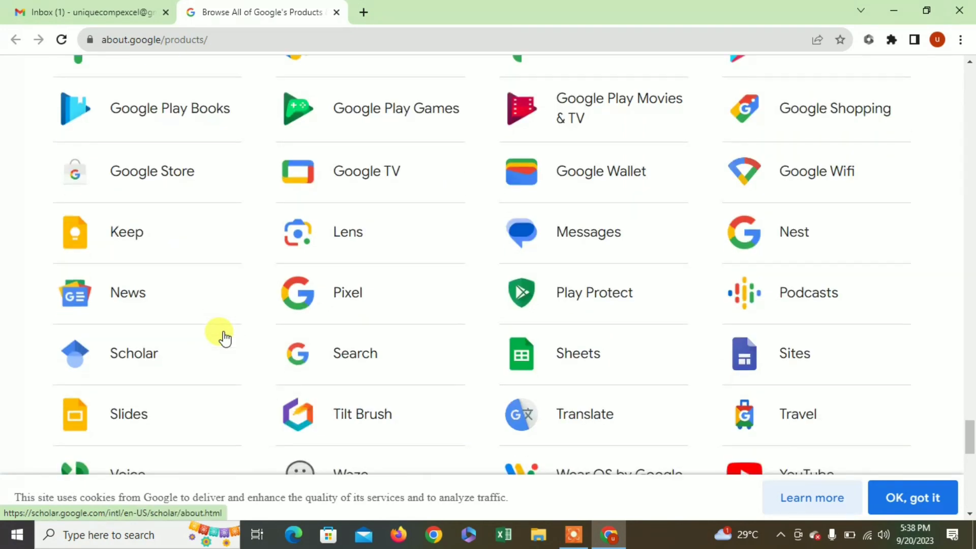
scroll(224, 339, up, 2)
scroll(224, 338, up, 4)
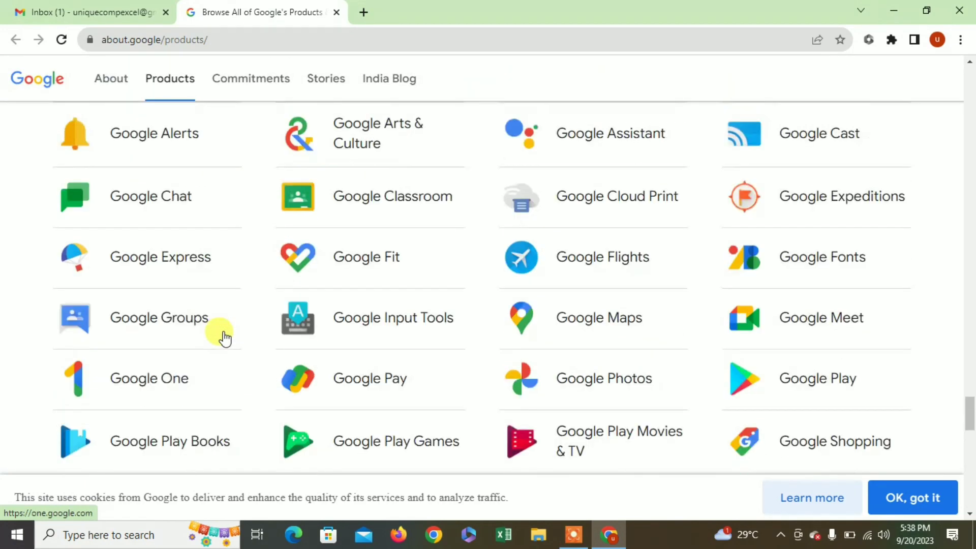
scroll(224, 338, up, 4)
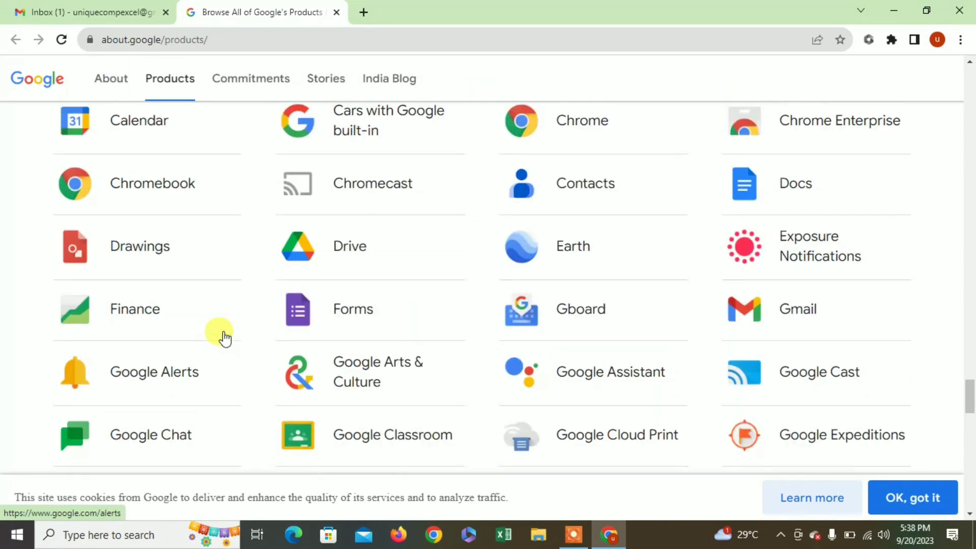
scroll(224, 338, down, 1)
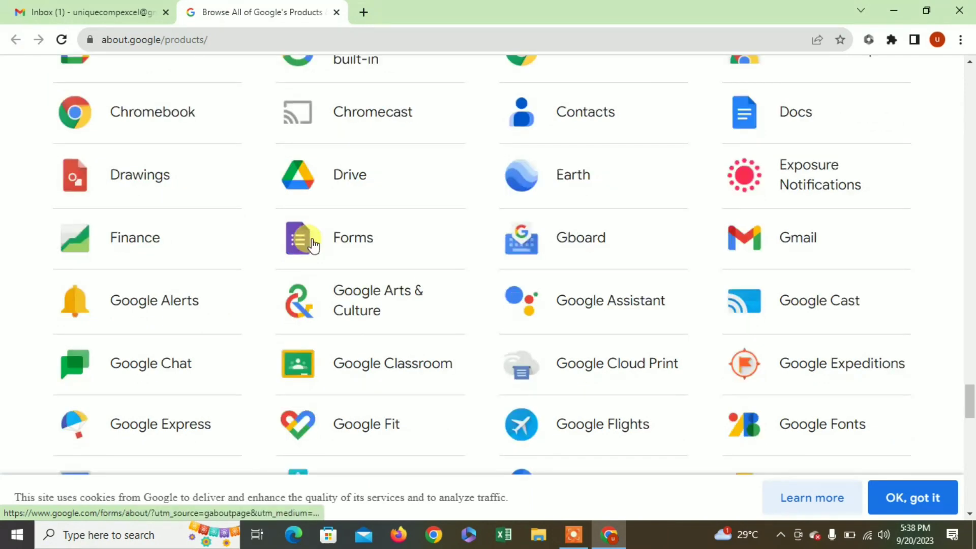
click(345, 241)
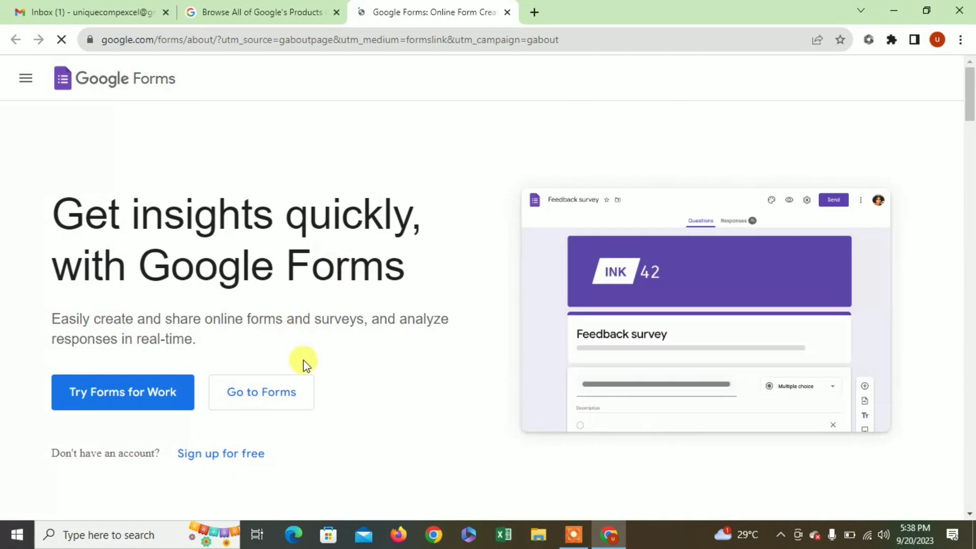
- Go to the Forms home screen and create a new Blank form
scroll(284, 363, down, 1)
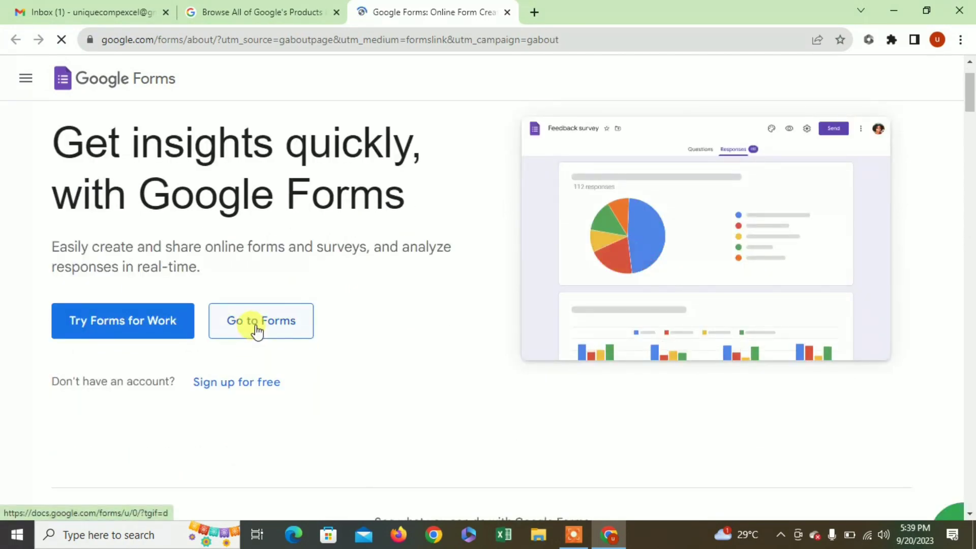
click(258, 331)
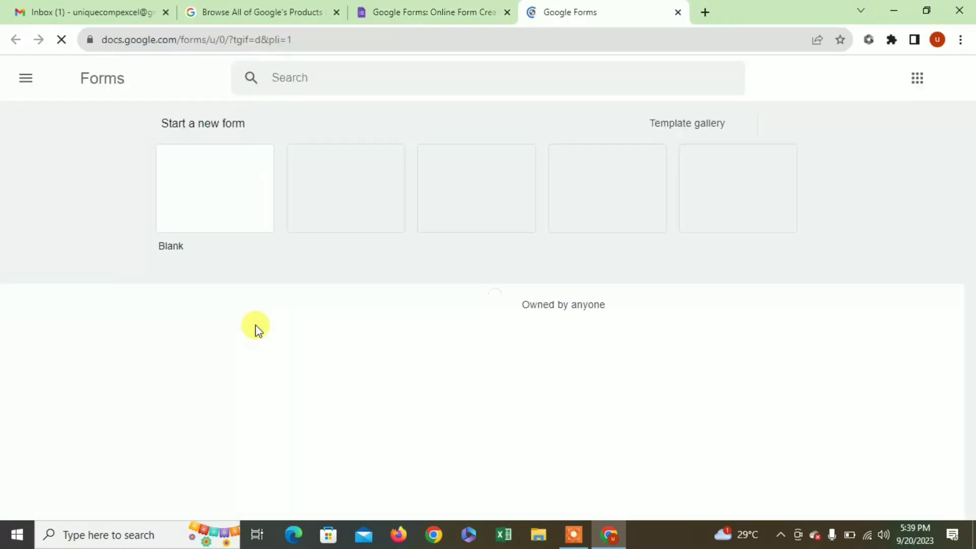
click(219, 201)
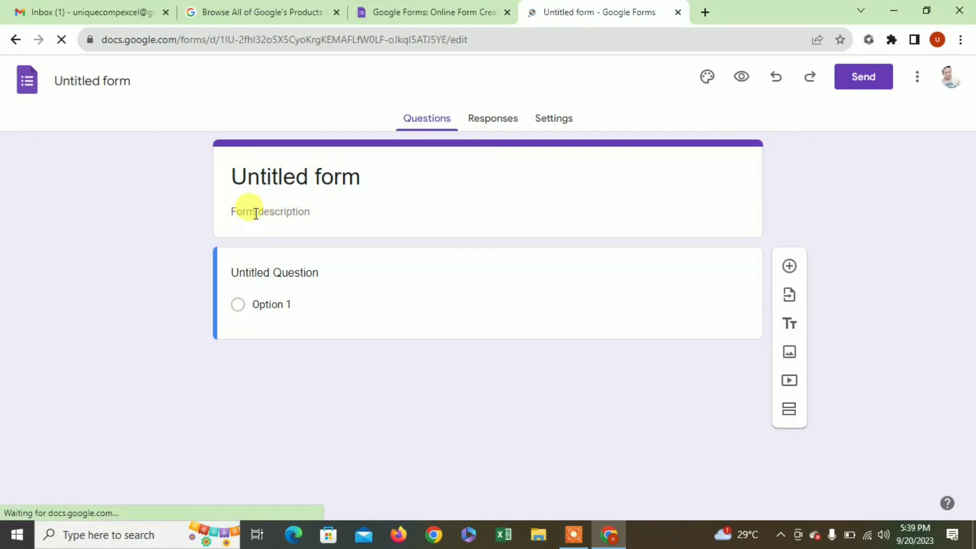
- Select the 'Untitled form' title and decline the Learn about the new Google Forms tour
click(270, 173)
drag(362, 177, 220, 176)
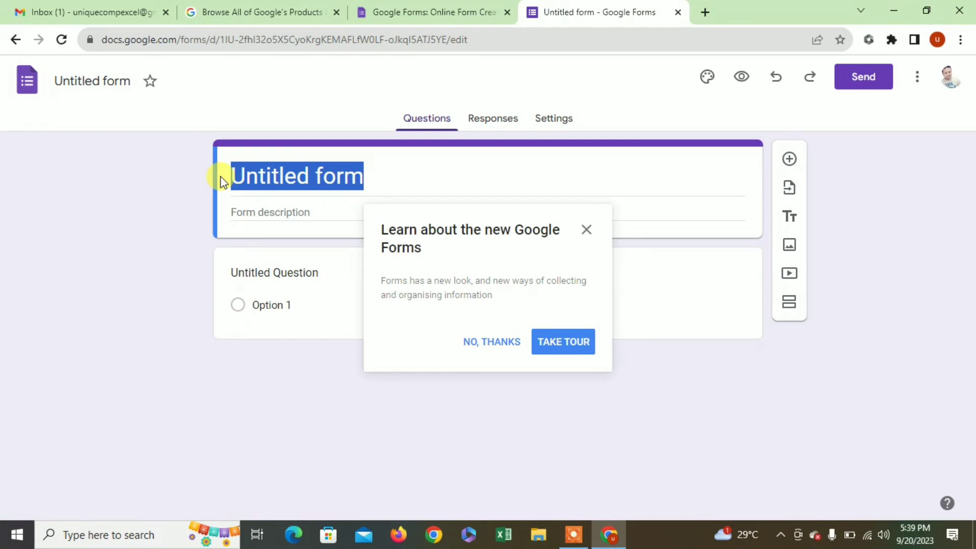
click(483, 342)
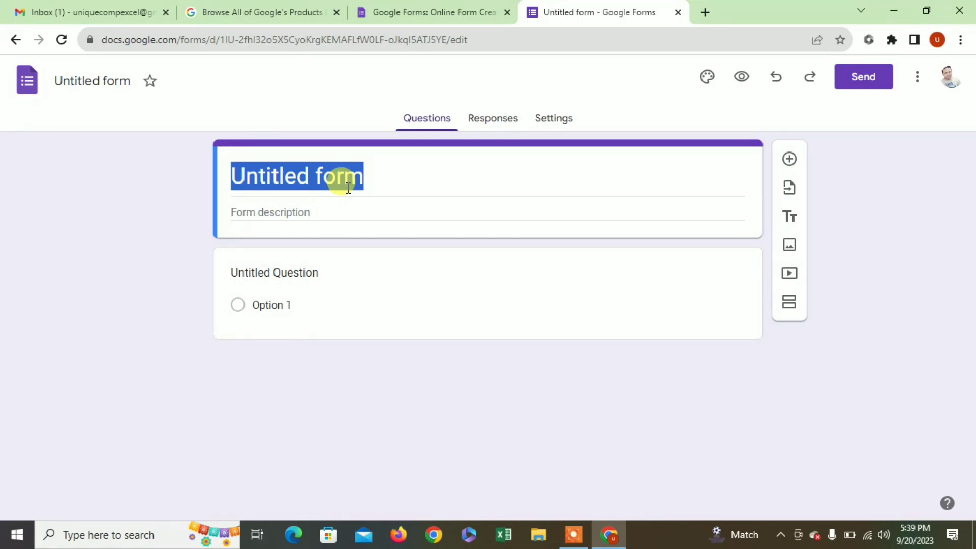
- Retitle the form 'Unique computer form', correcting the misspelling of 'computer'
click(348, 187)
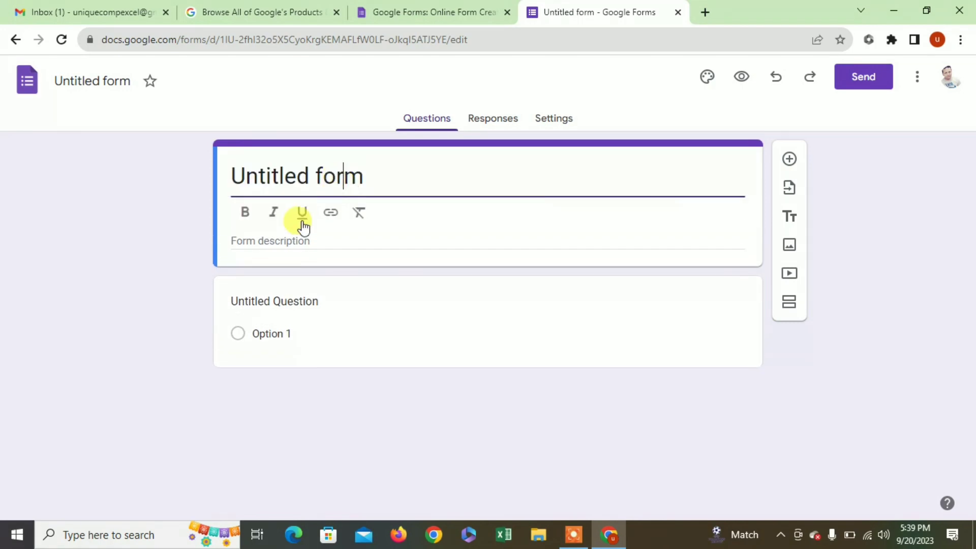
key(BackSpace)
key(BackSpace)
key(BackSpace)
key(BackSpace)
key(BackSpace)
key(BackSpace)
key(BackSpace)
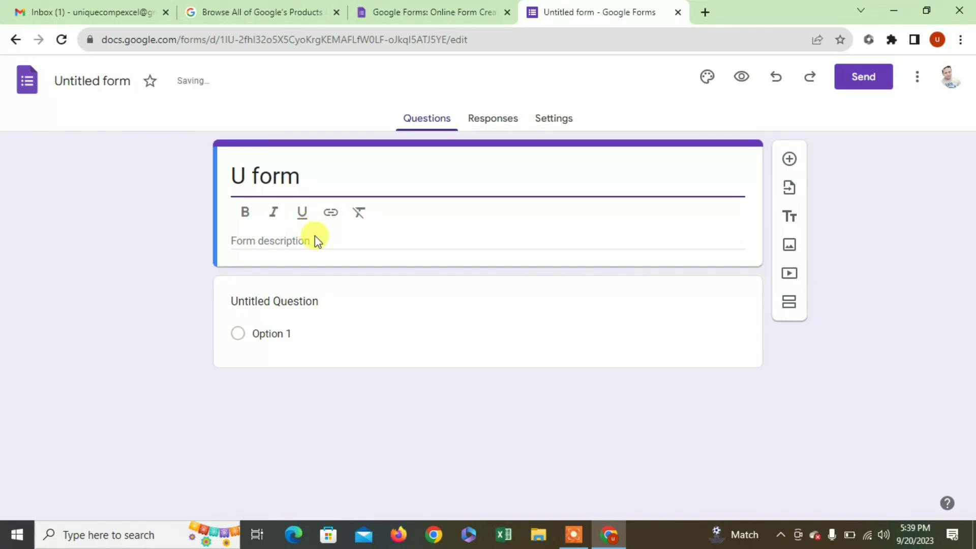
text(nique comptuer)
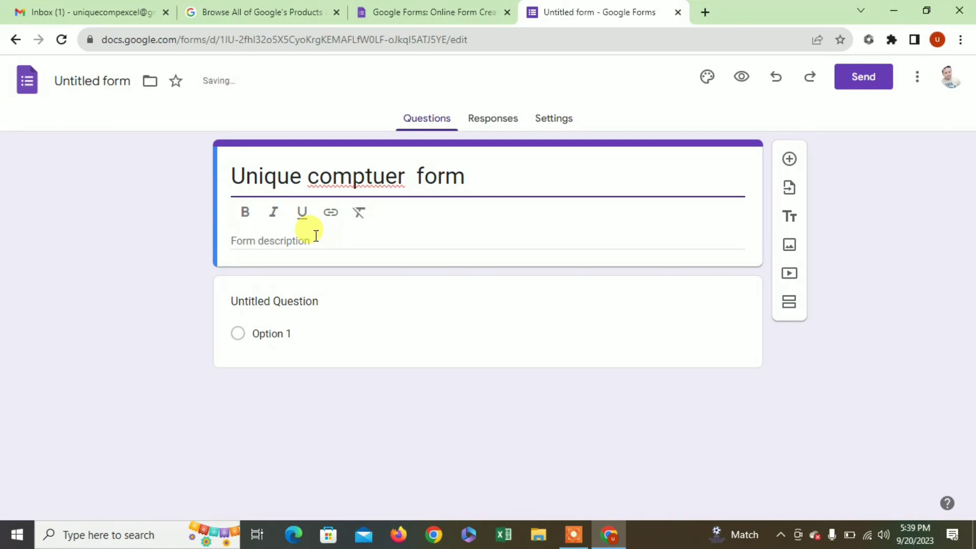
key(BackSpace)
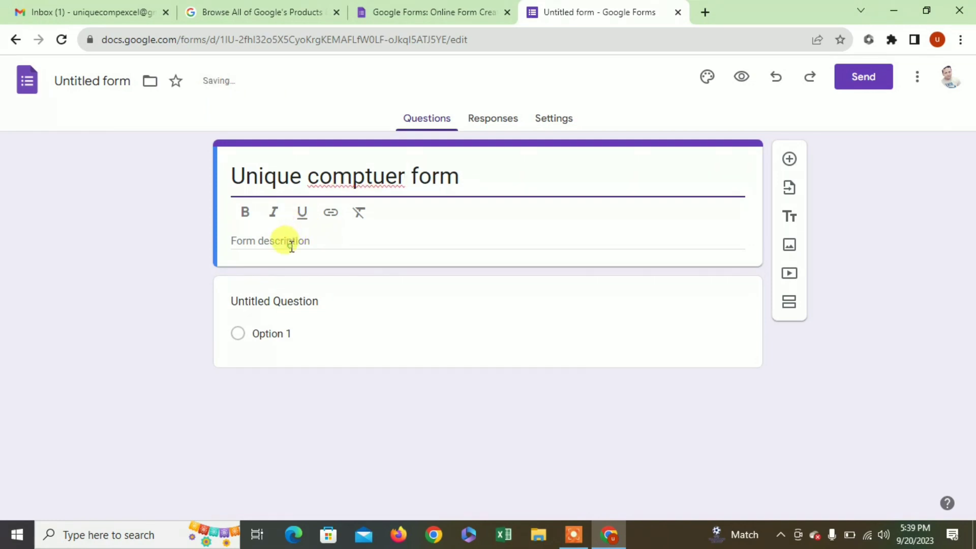
click(284, 242)
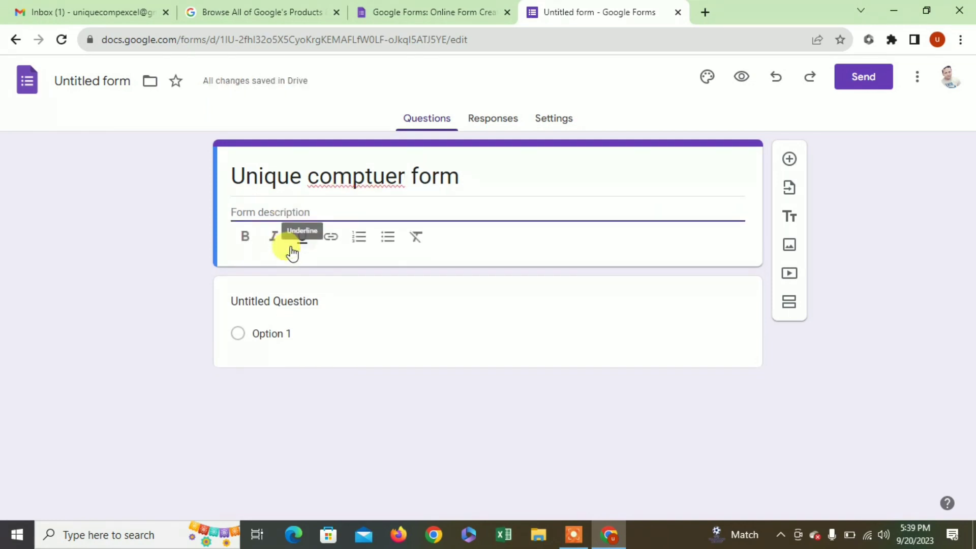
click(374, 174)
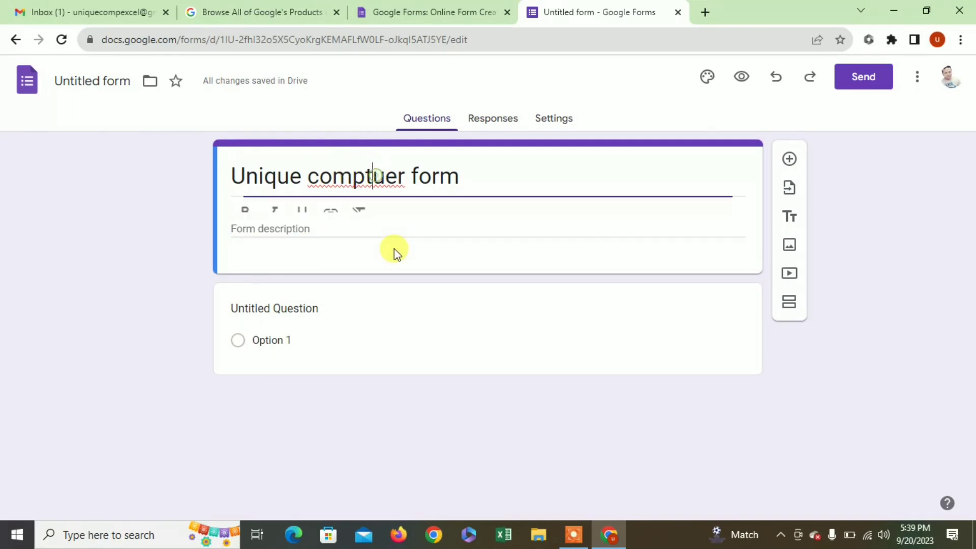
key(BackSpace)
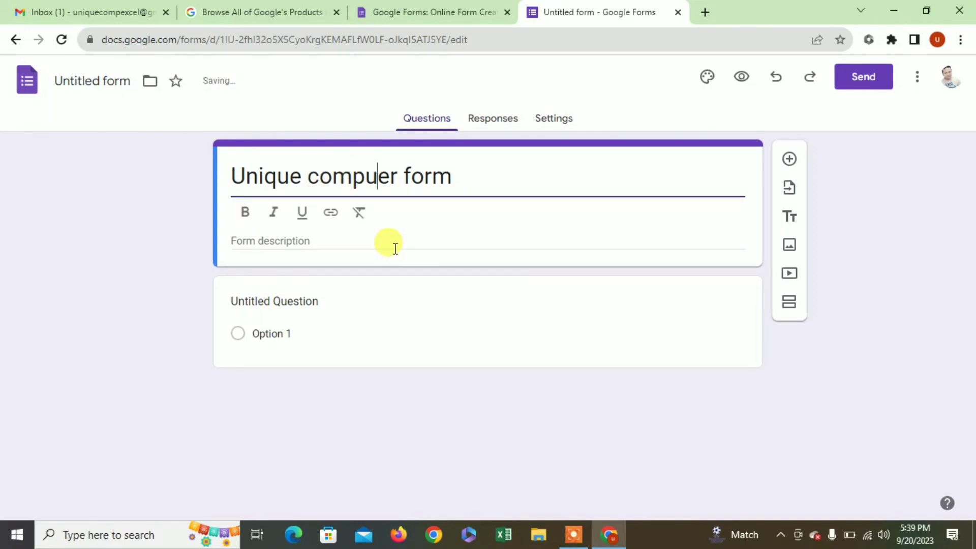
key(Right)
text(t)
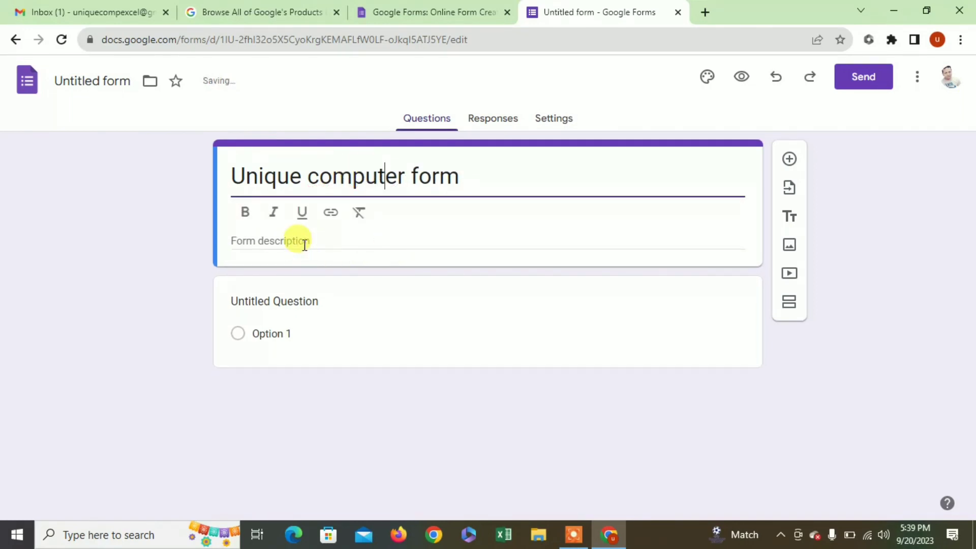
- Add the form description 'unique computer students form'
click(304, 241)
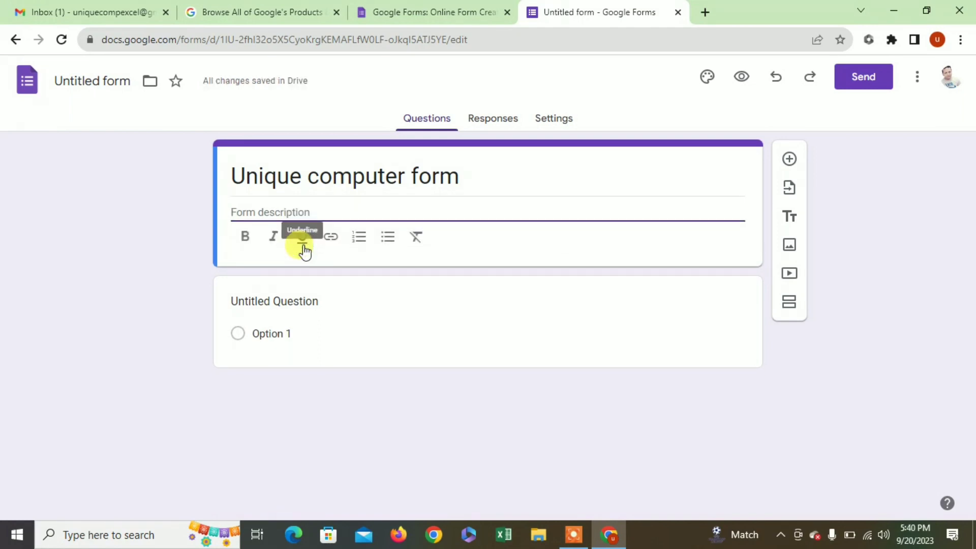
text(unique)
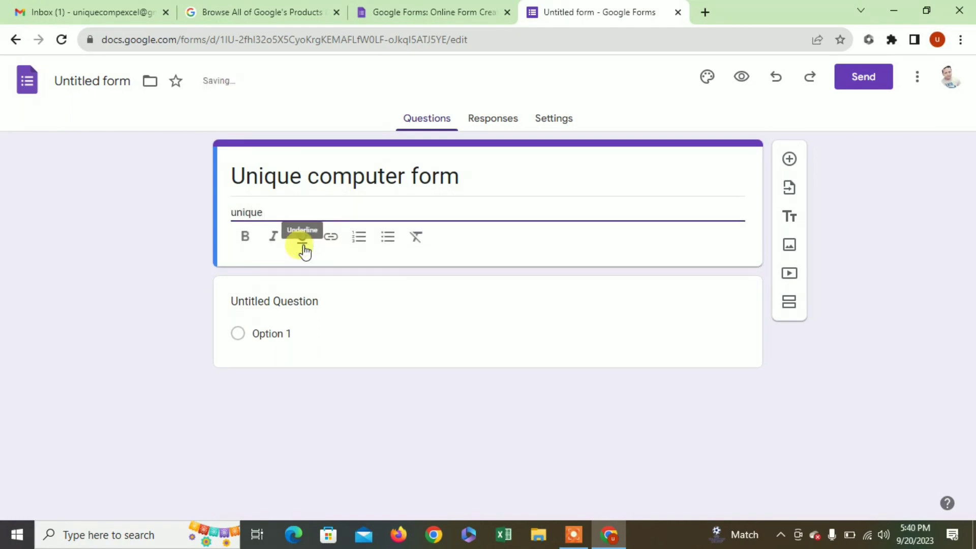
text( st)
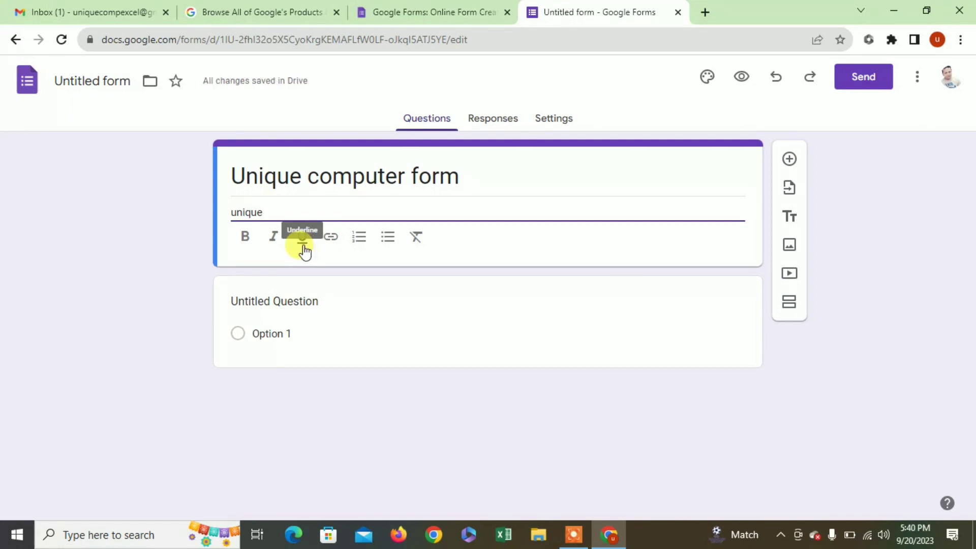
text(omputer)
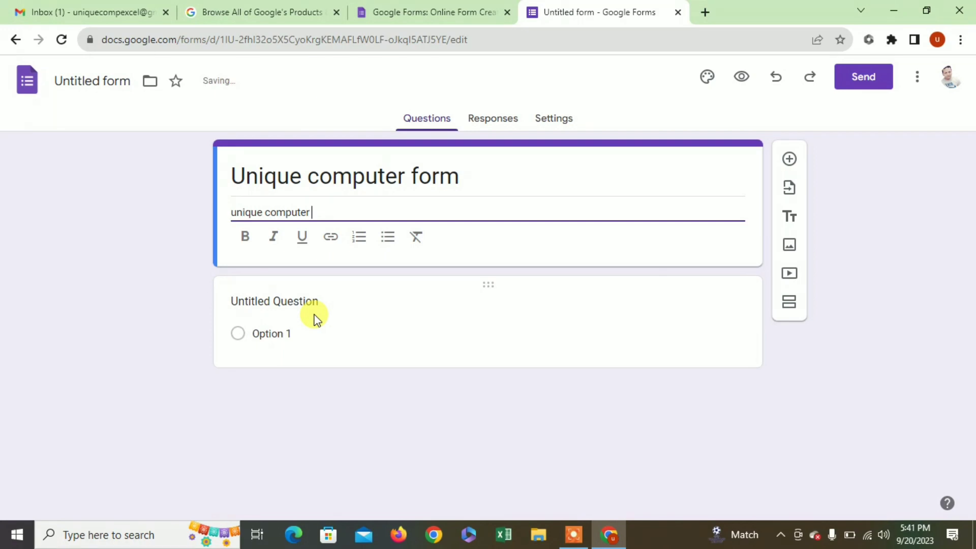
text( students form)
click(367, 293)
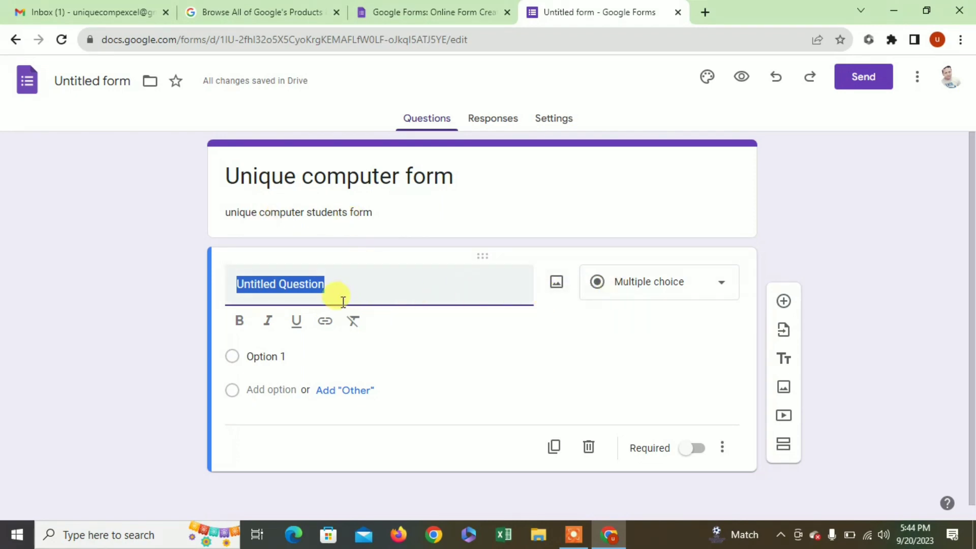
- Switch the first question's type from Multiple choice to Paragraph
click(637, 292)
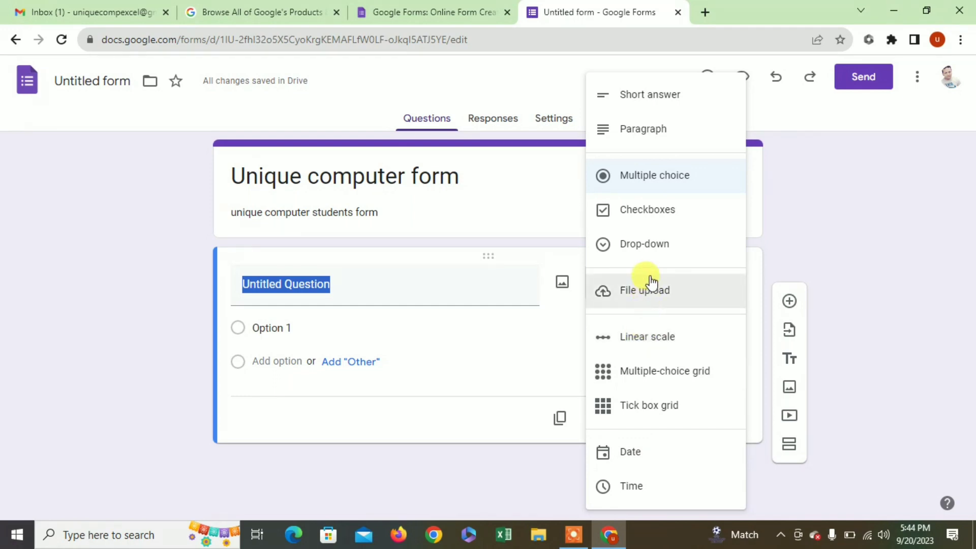
click(643, 133)
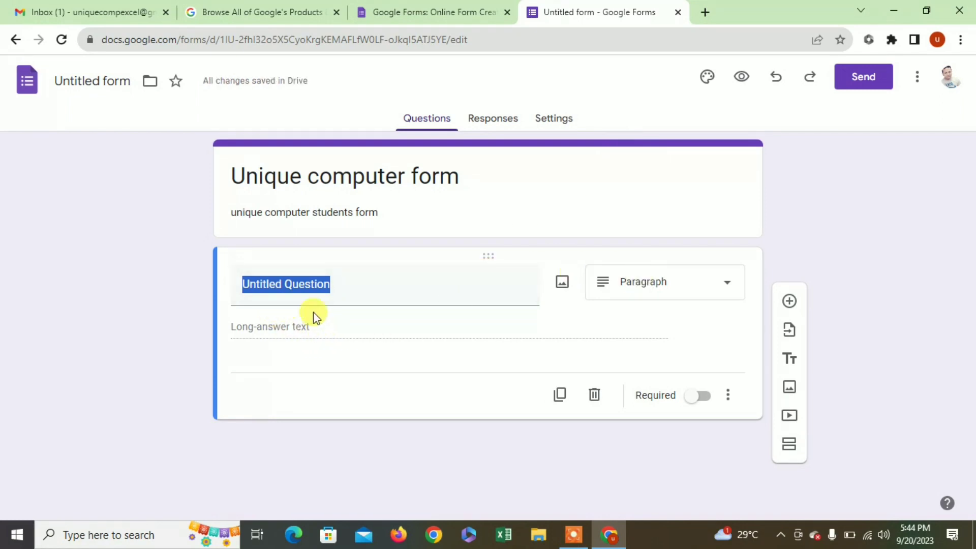
click(337, 293)
- Replace 'Untitled Question' with the title 'STUDENT NAME', correcting mistyped letters along the way
click(337, 286)
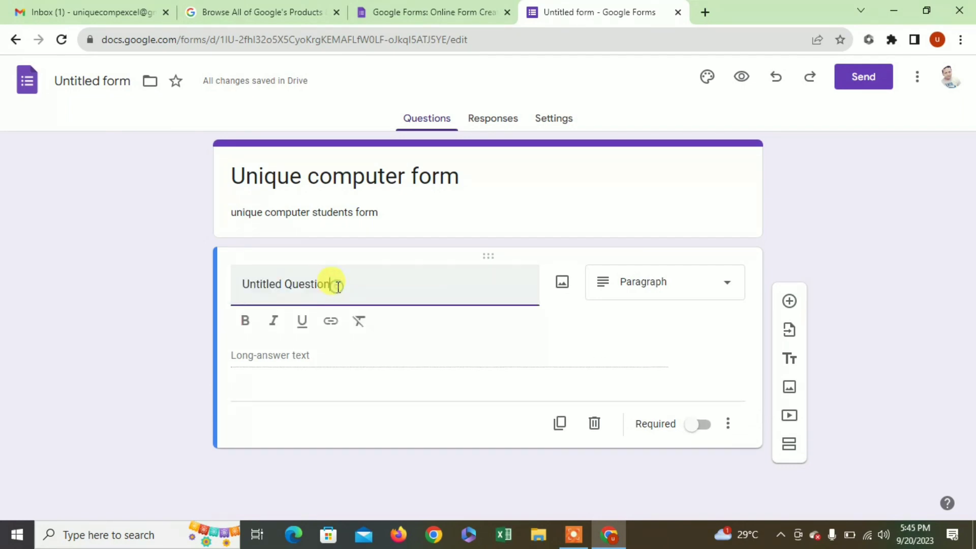
key(BackSpace)
key(BackSpace)
key(BackSpace)
key(BackSpace)
key(BackSpace)
key(BackSpace)
key(BackSpace)
key(BackSpace)
key(BackSpace)
key(BackSpace)
key(BackSpace)
key(BackSpace)
key(BackSpace)
key(BackSpace)
key(BackSpace)
key(BackSpace)
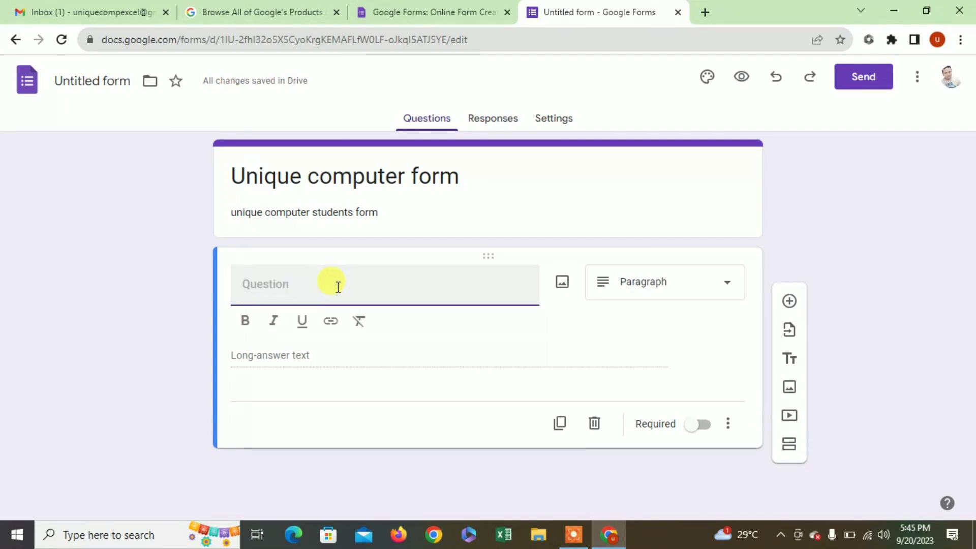
text(can)
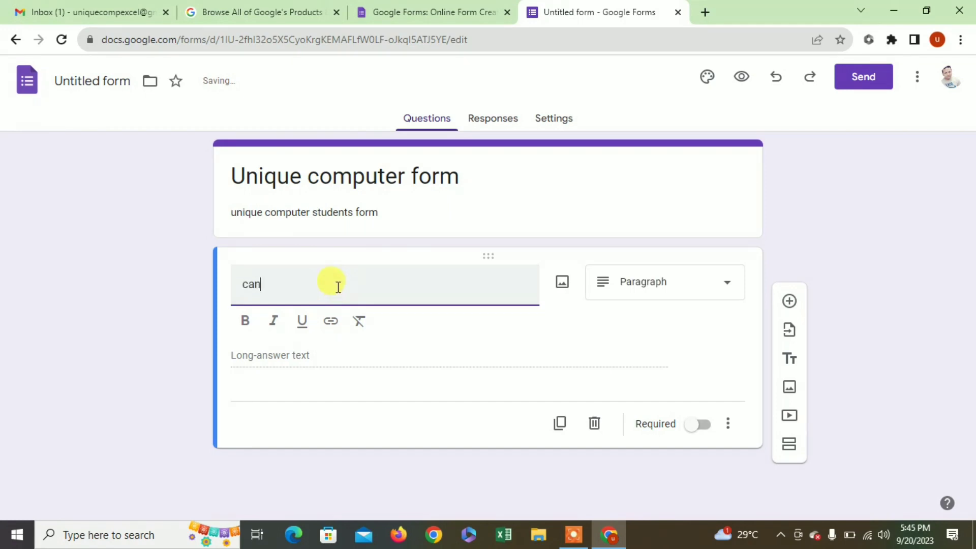
key(BackSpace)
text(CANDIFA)
key(BackSpace)
key(BackSpace)
key(BackSpace)
key(BackSpace)
key(BackSpace)
text(STUDENT NAME)
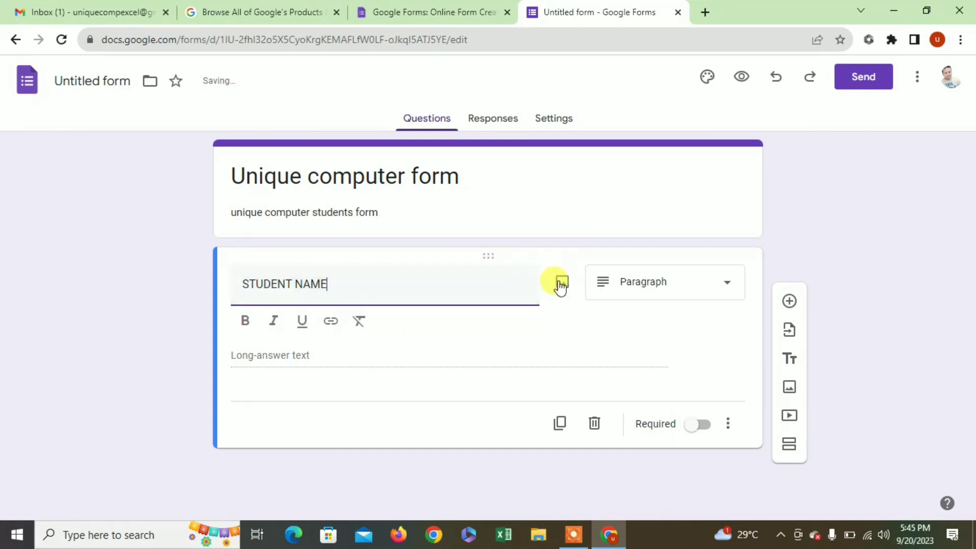
click(346, 360)
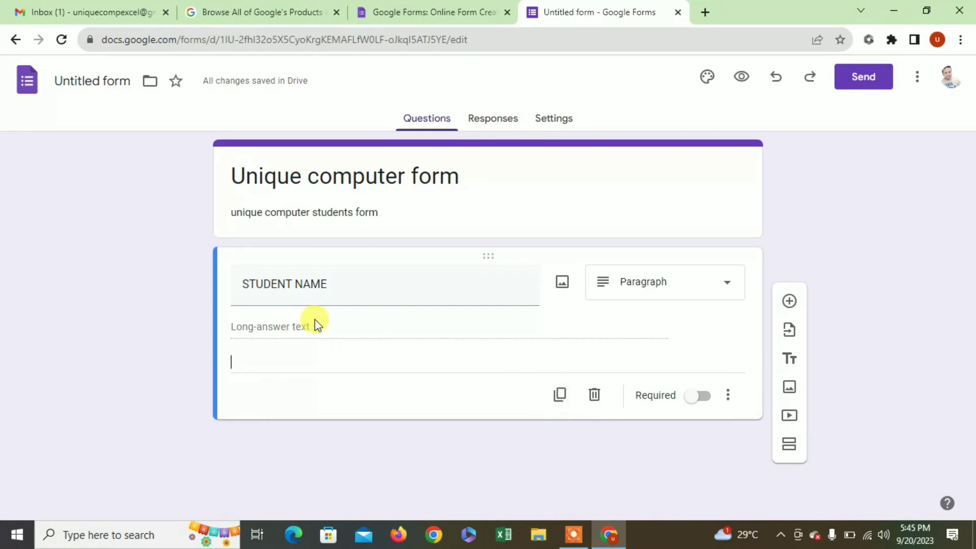
- Duplicate the STUDENT NAME question and retitle the copy as bold FATHER'S NAME
click(561, 395)
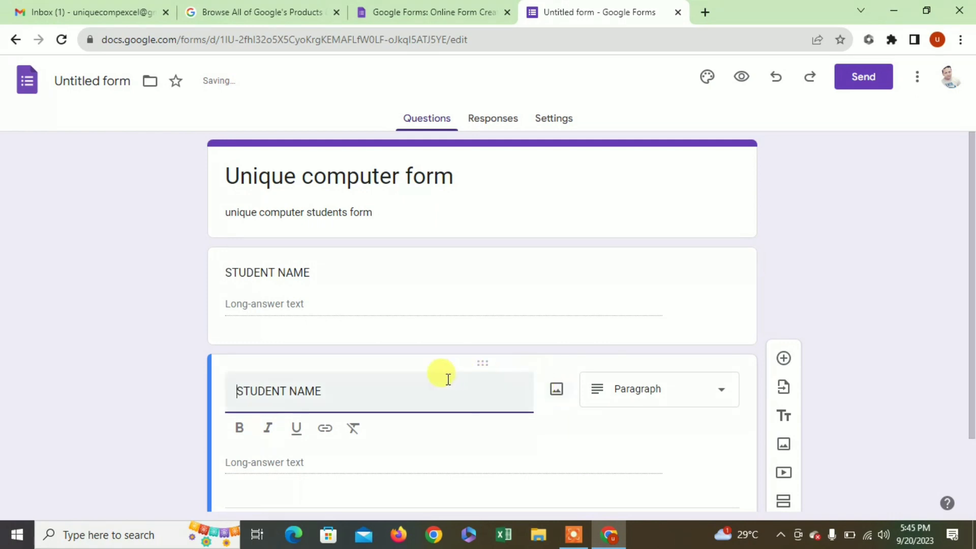
scroll(429, 391, down, 1)
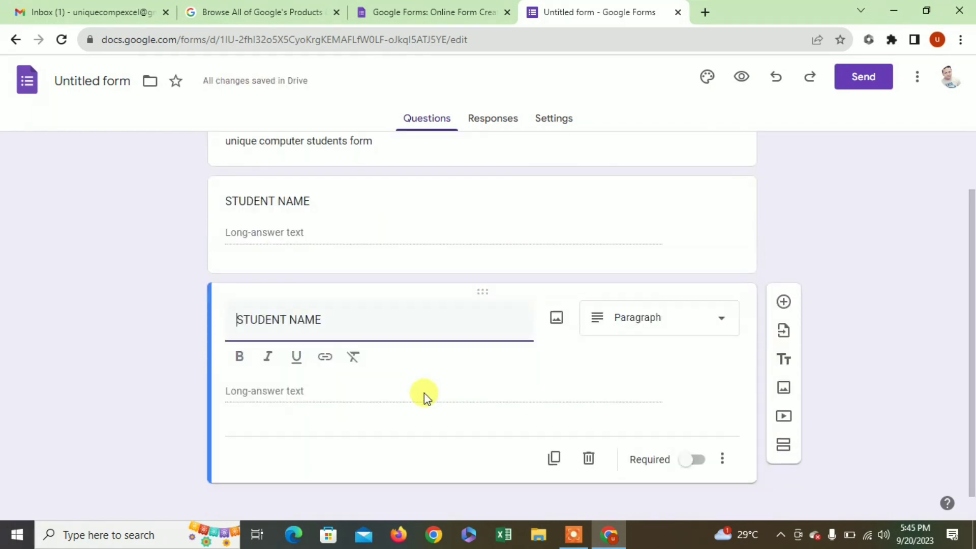
click(334, 321)
key(BackSpace)
key(BackSpace)
key(BackSpace)
key(BackSpace)
key(BackSpace)
key(BackSpace)
key(BackSpace)
key(BackSpace)
key(BackSpace)
key(BackSpace)
key(BackSpace)
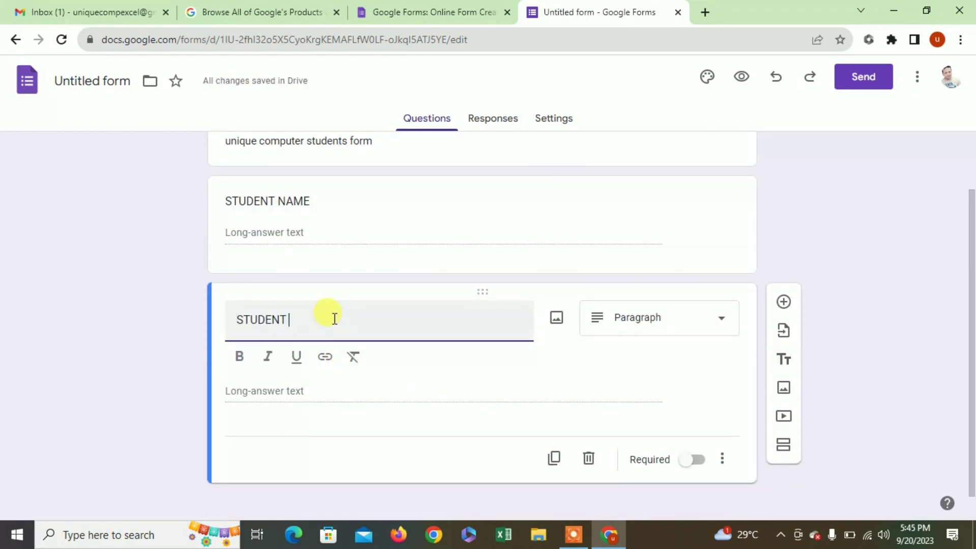
text(FATHER)
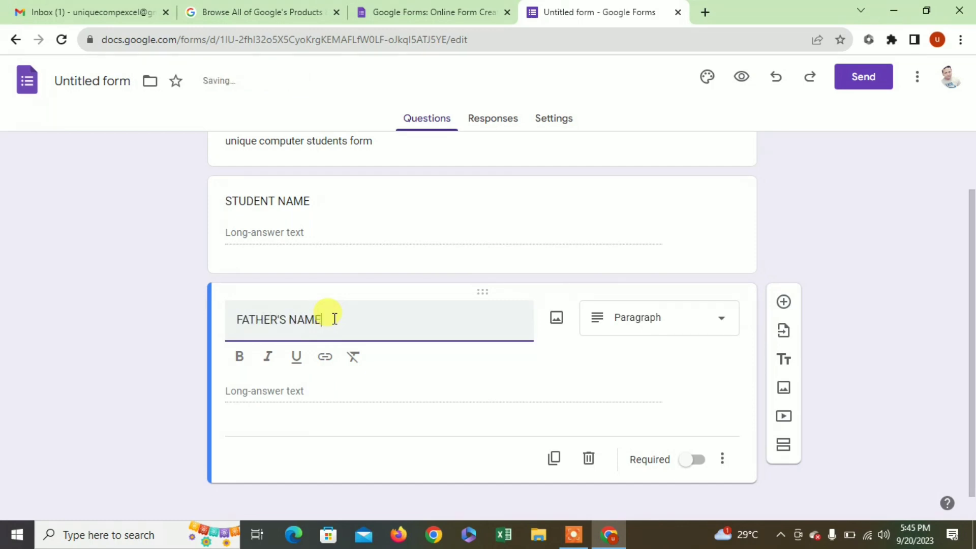
drag(327, 322, 226, 323)
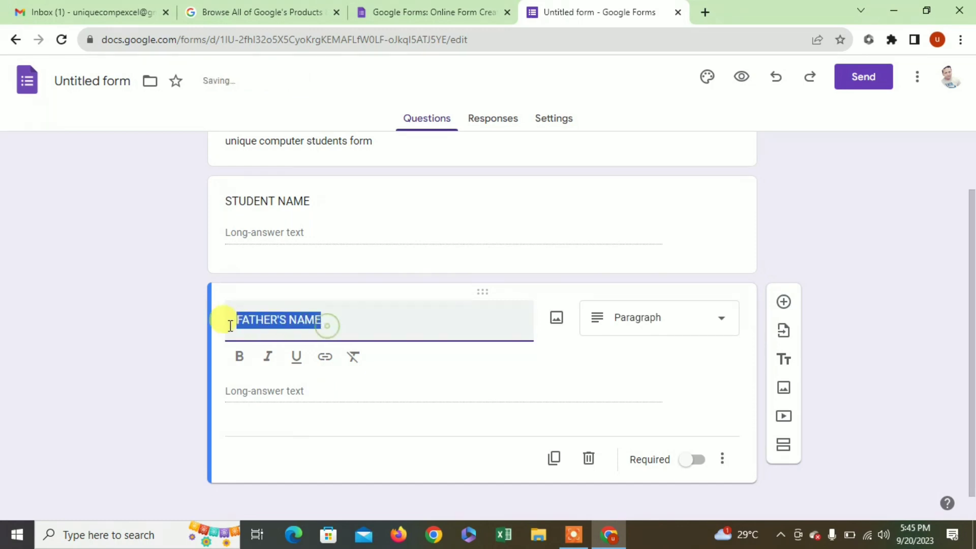
click(239, 357)
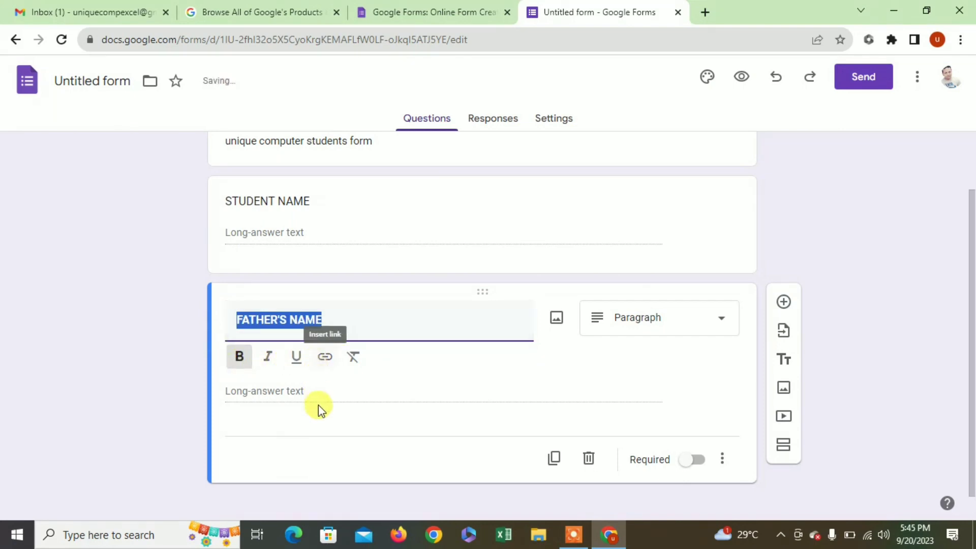
click(288, 425)
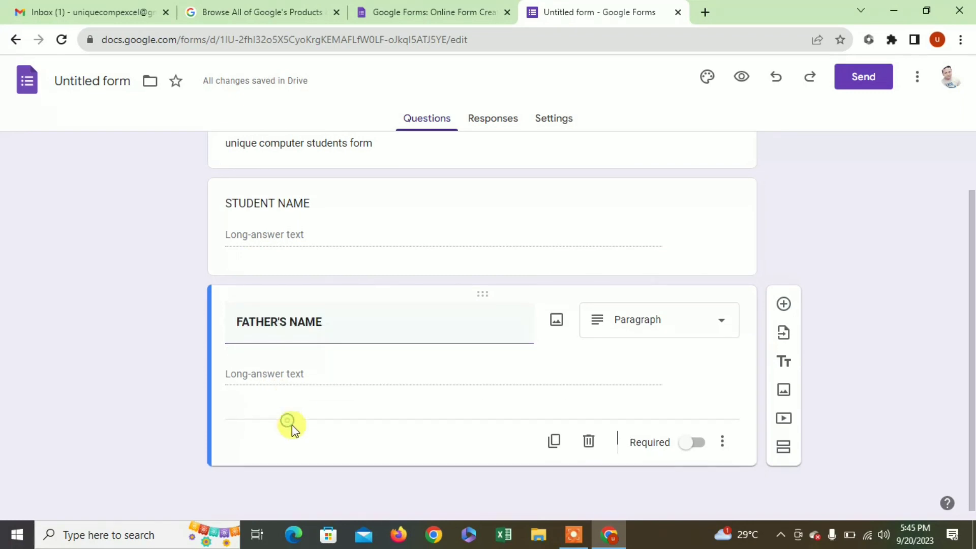
- Duplicate the FATHER'S NAME question and retitle the copy ADDRESS
click(556, 442)
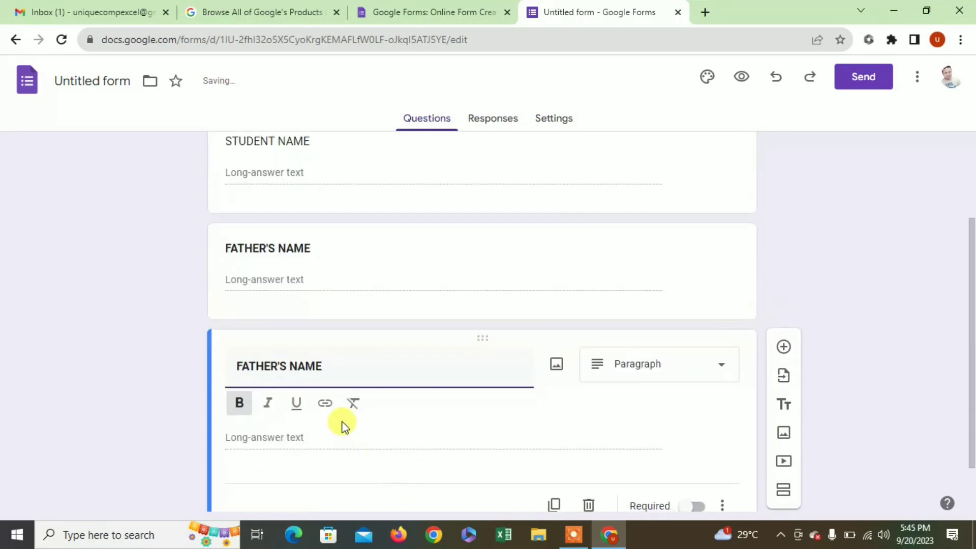
drag(325, 366, 233, 360)
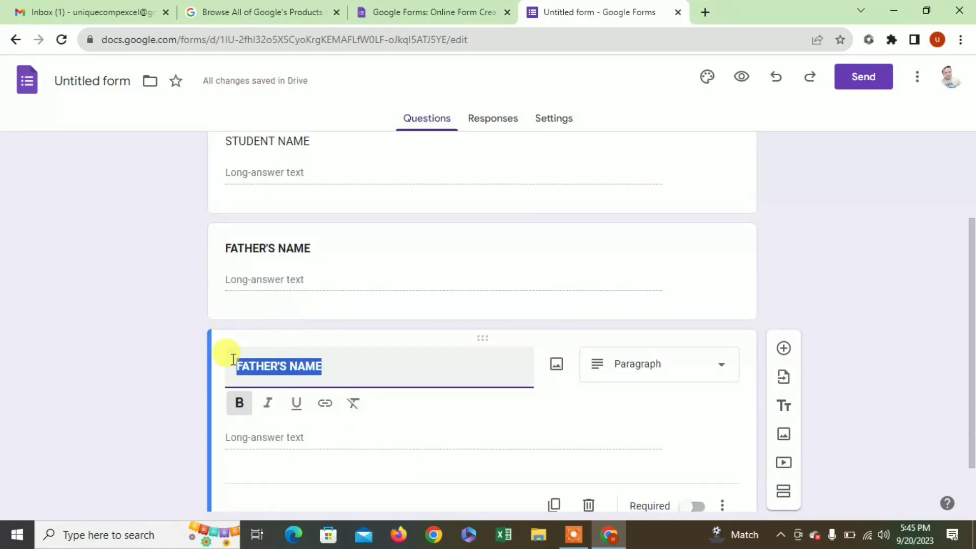
text(ADDRESS)
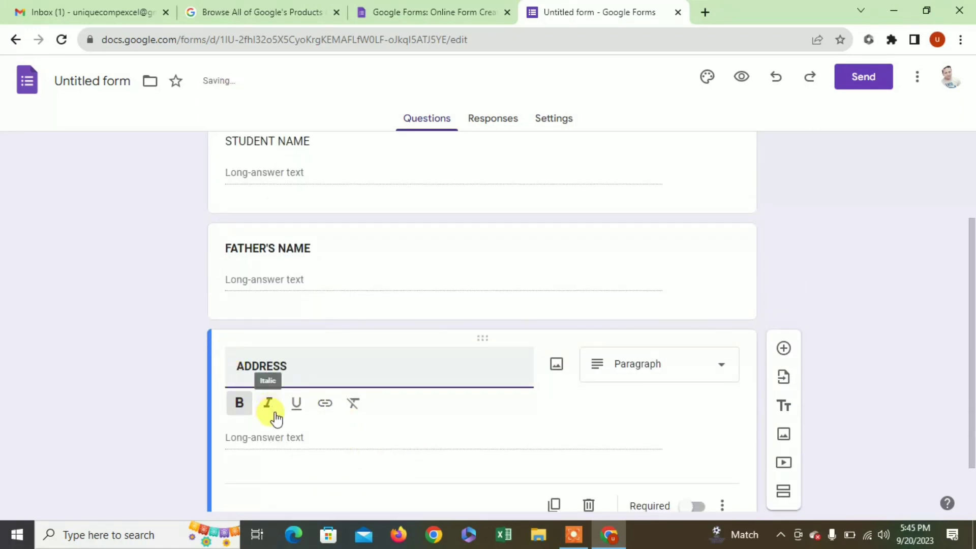
scroll(509, 437, down, 2)
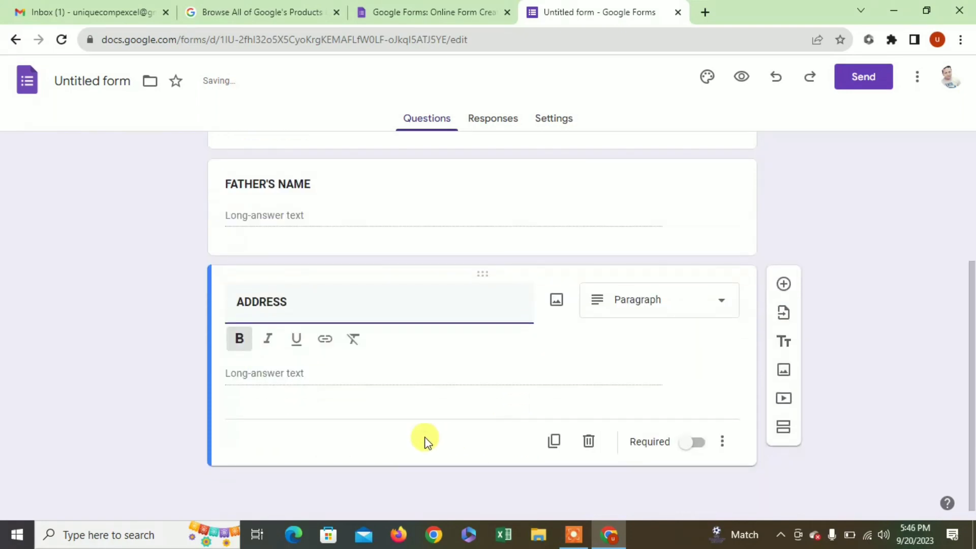
scroll(417, 398, up, 4)
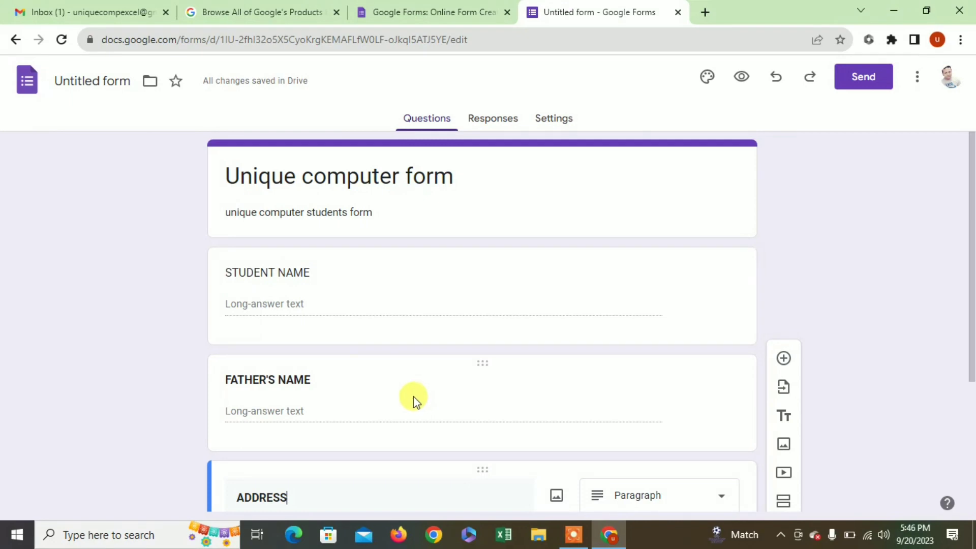
scroll(414, 396, down, 4)
click(412, 423)
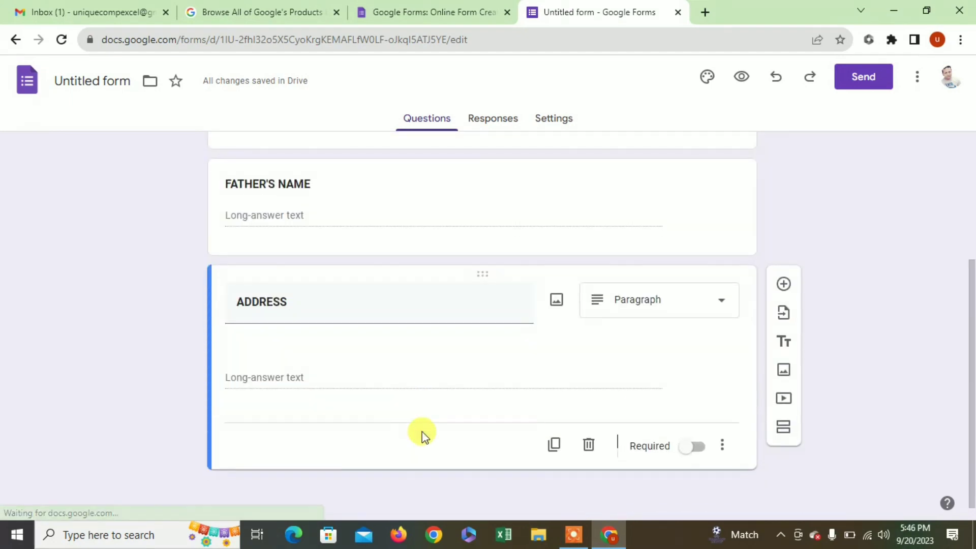
- Toggle Required on and back off for ADDRESS, then add a new blank question
click(693, 444)
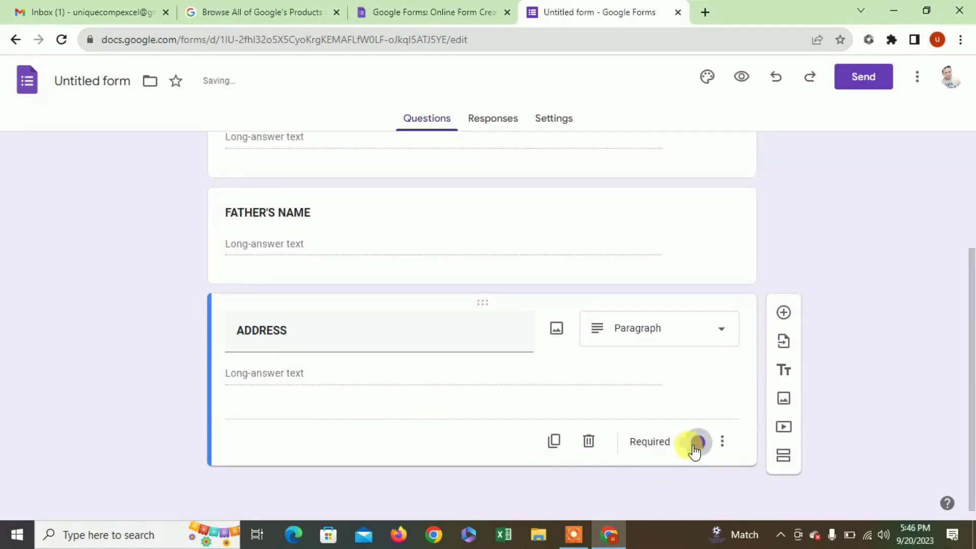
click(694, 443)
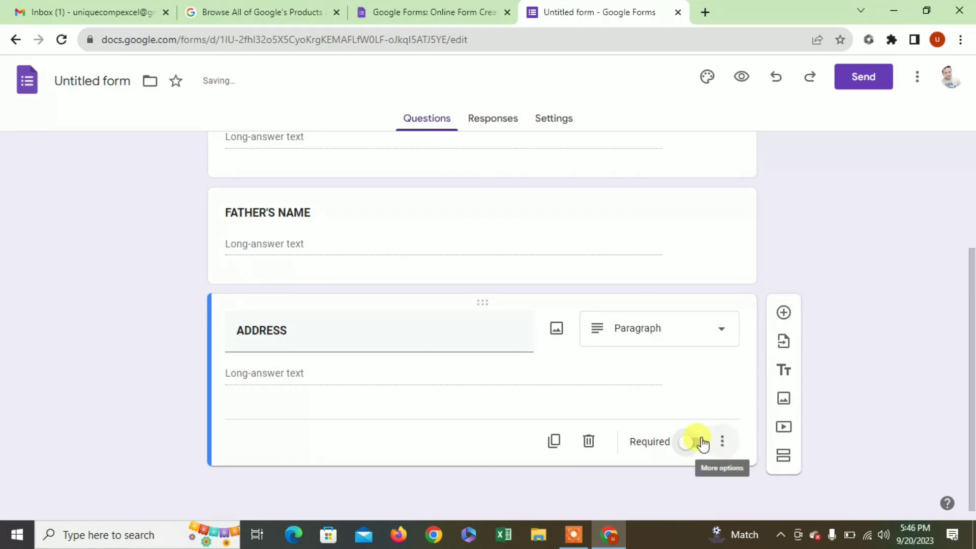
key(ctrl+shift+Return)
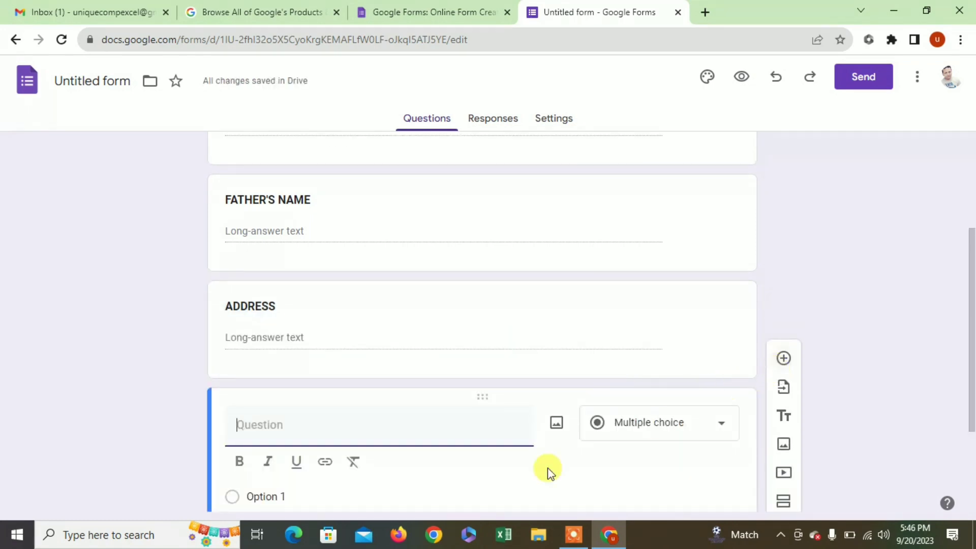
- Switch the new question to Checkboxes, enter a first option and title it GENDER
scroll(343, 462, down, 3)
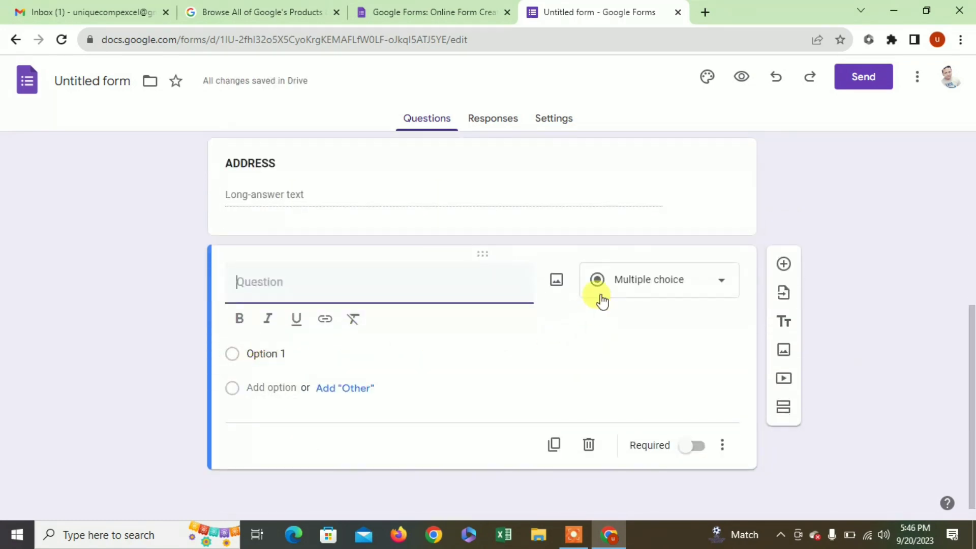
click(617, 285)
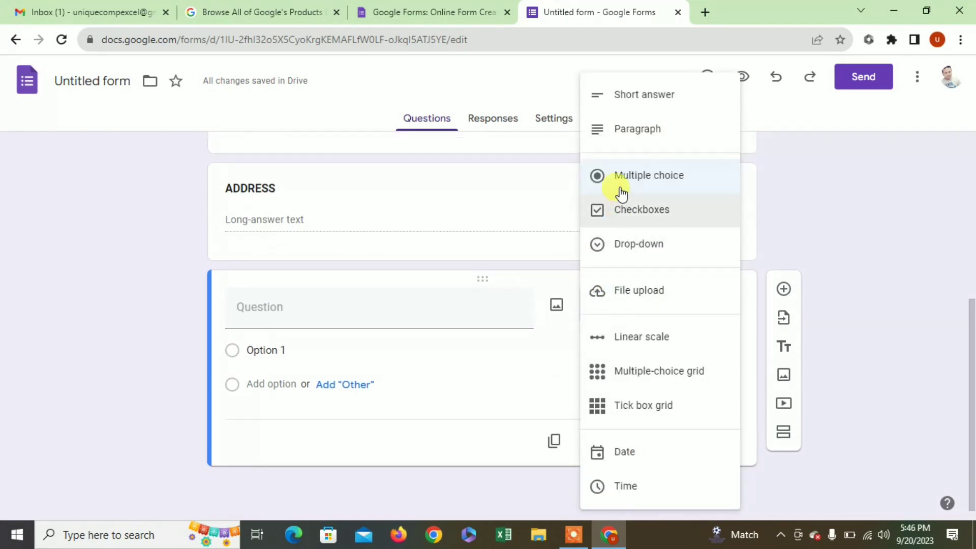
click(622, 211)
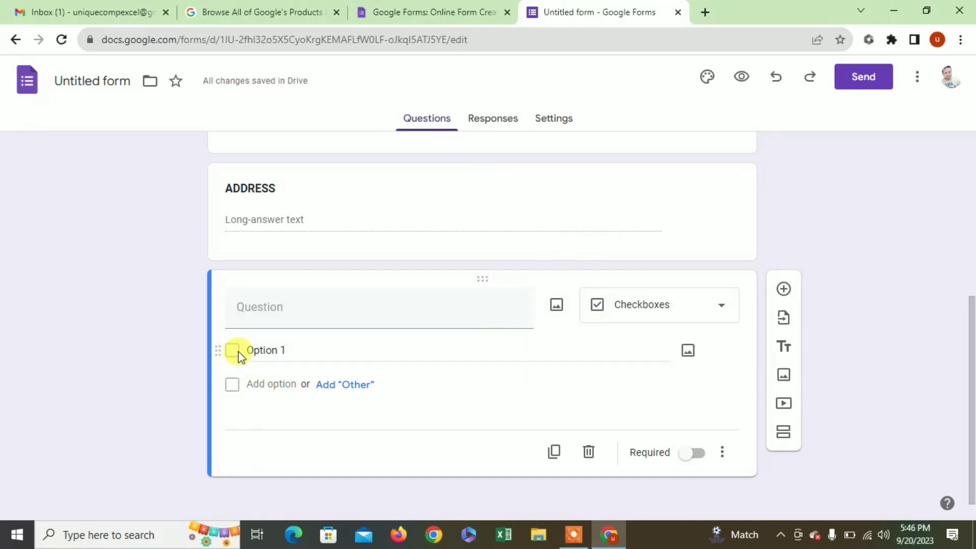
click(269, 350)
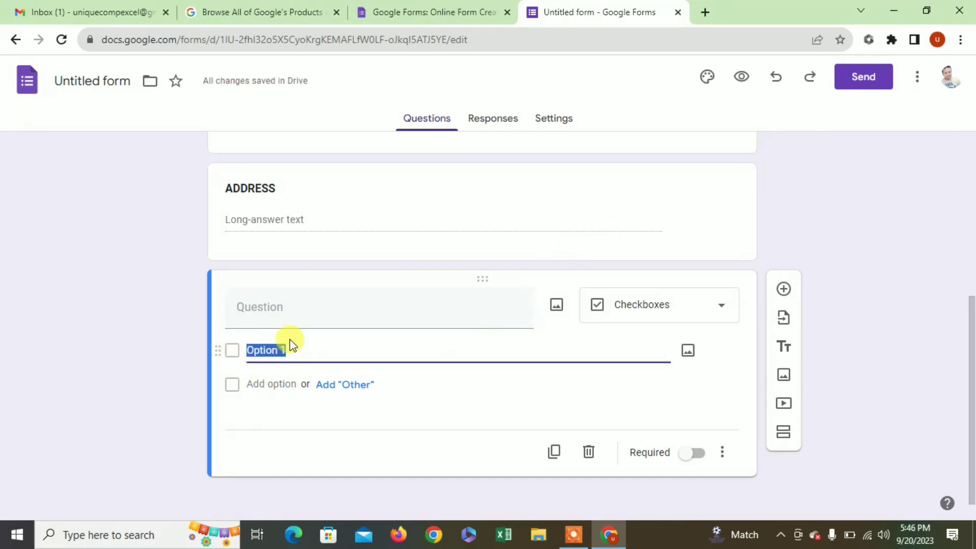
text(MAE)
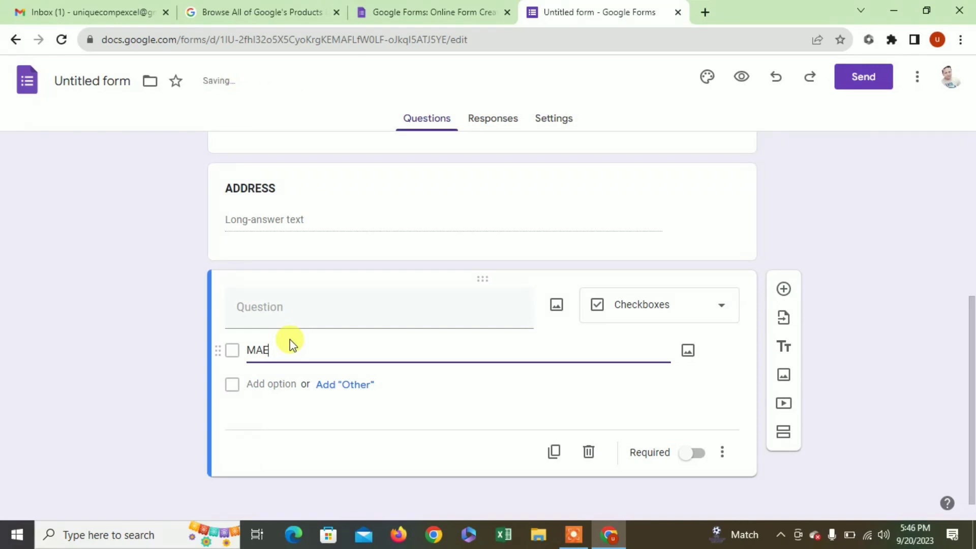
click(292, 306)
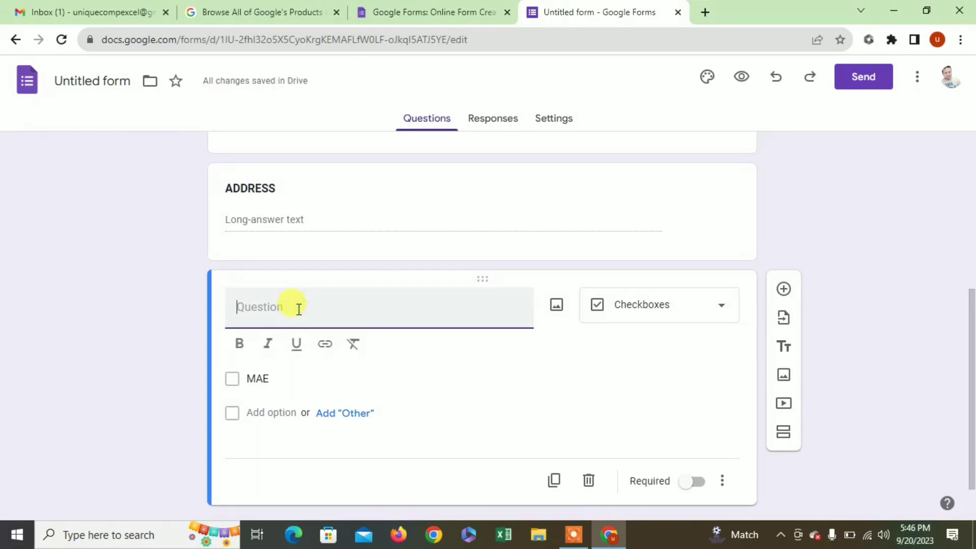
text(GENDER)
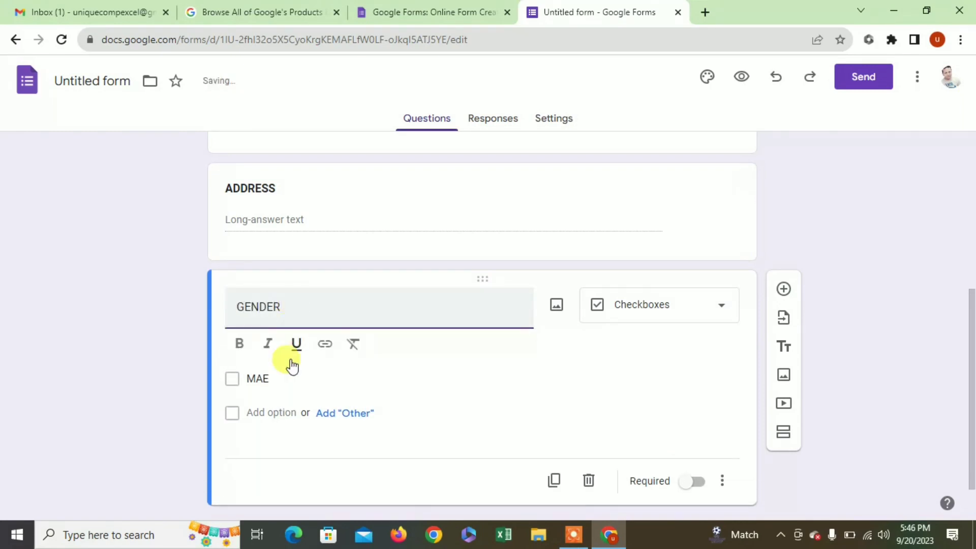
- Correct the first option to MALE, add a Female option, and add a new question
click(279, 376)
key(BackSpace)
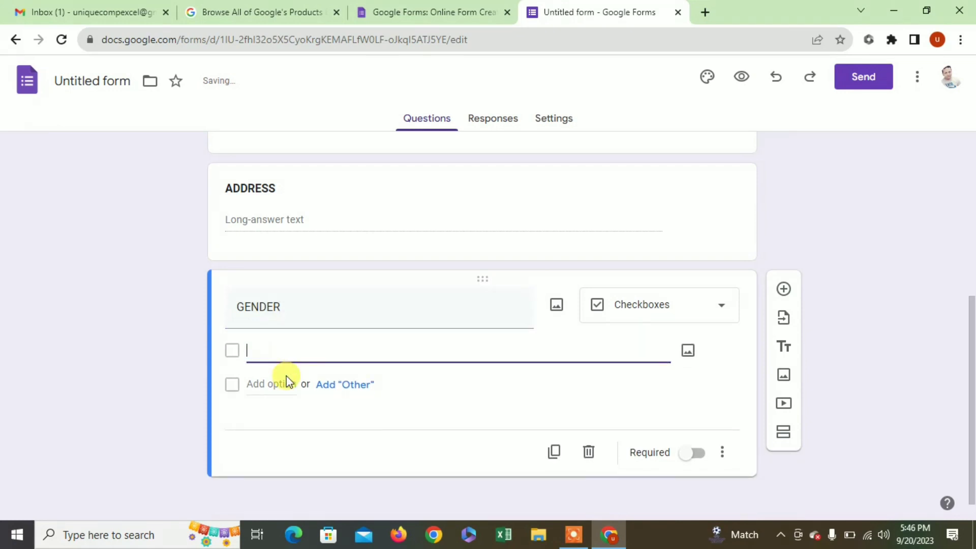
text(MALE)
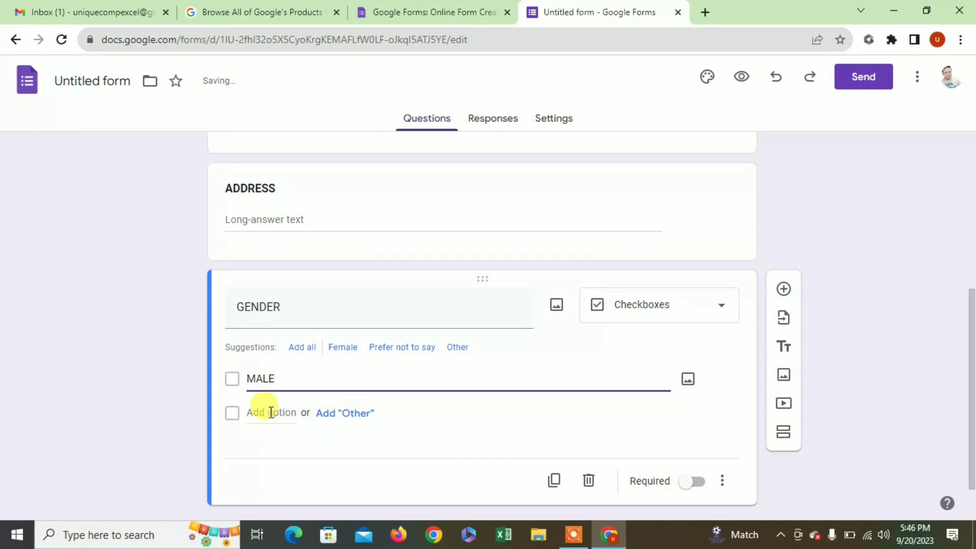
click(268, 412)
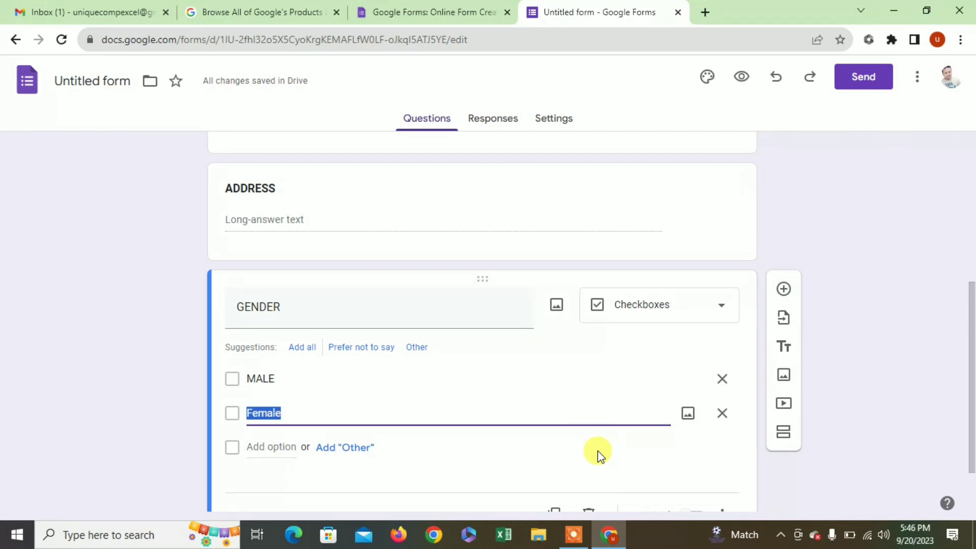
scroll(598, 453, down, 1)
click(783, 218)
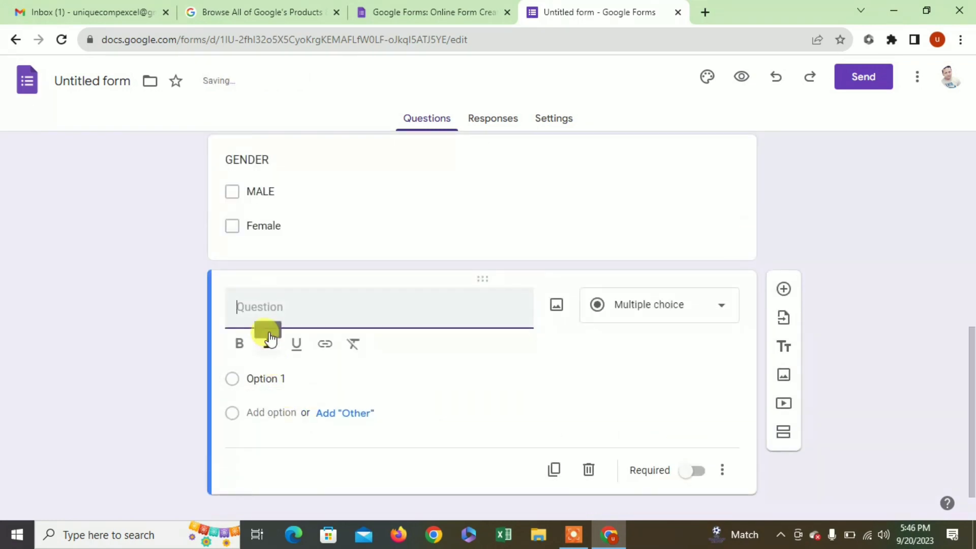
- Title the new question DATE OF BIRTH, make it a Date question, and add another question
text(DATE)
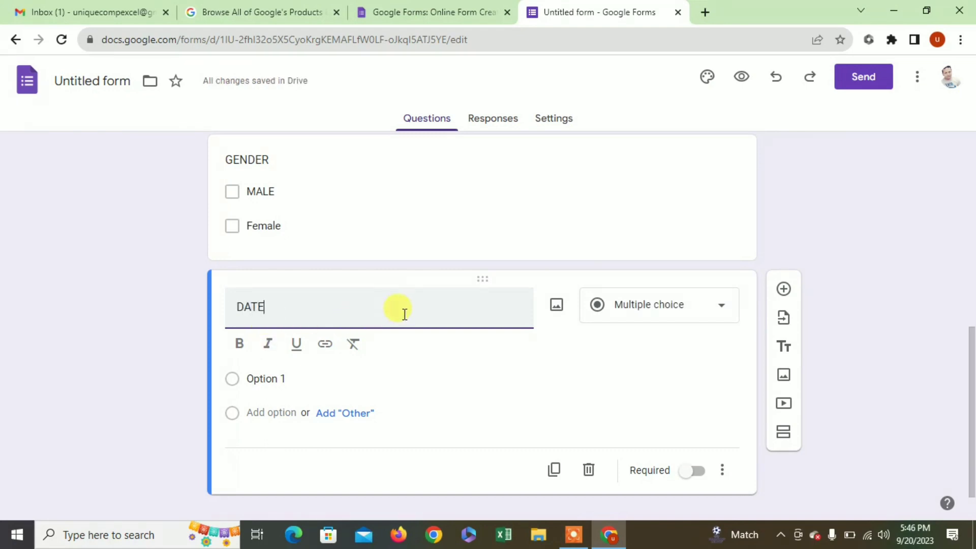
text( OF R)
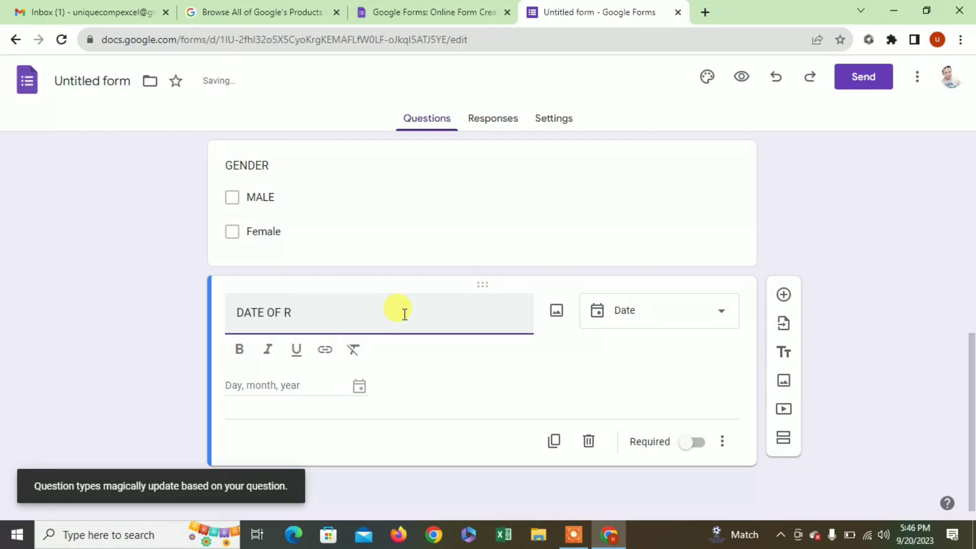
text(THBIRTH)
click(623, 315)
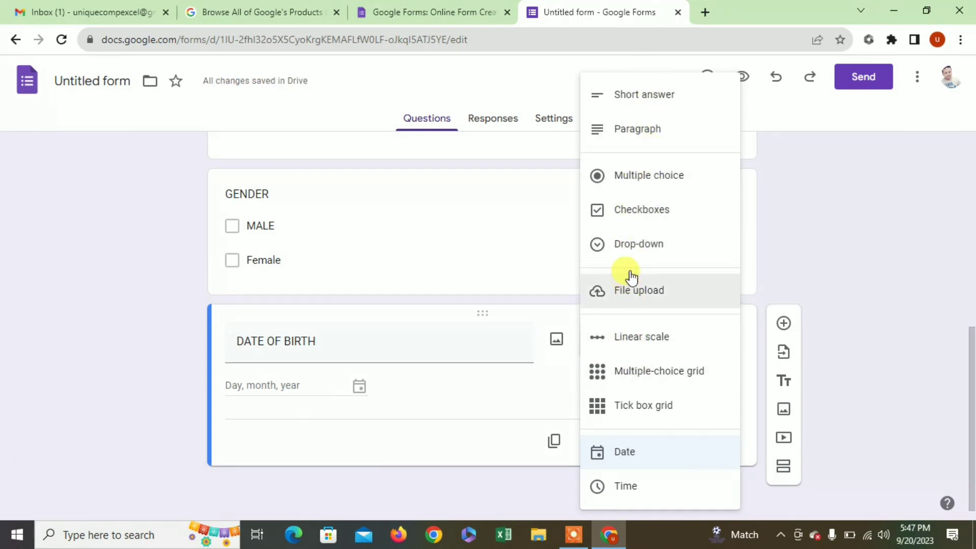
click(618, 453)
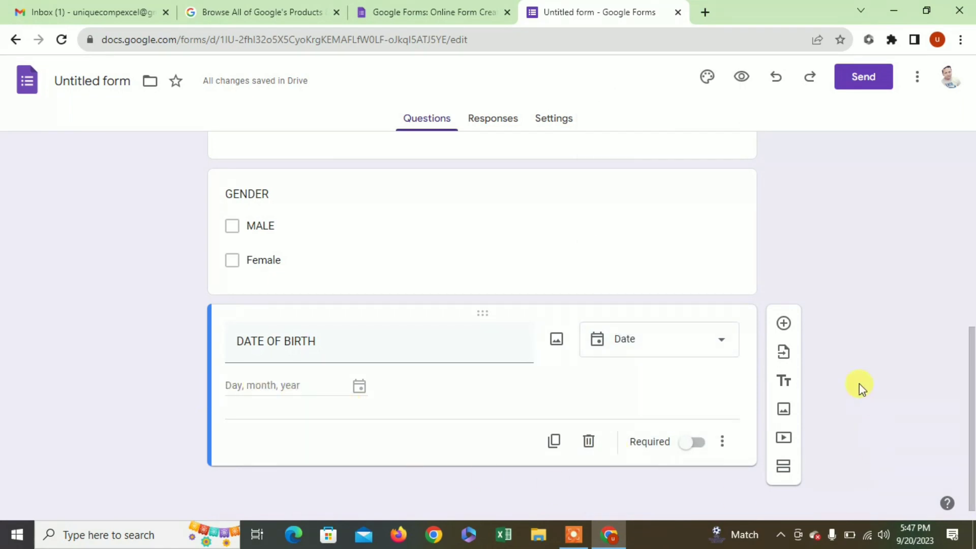
click(783, 324)
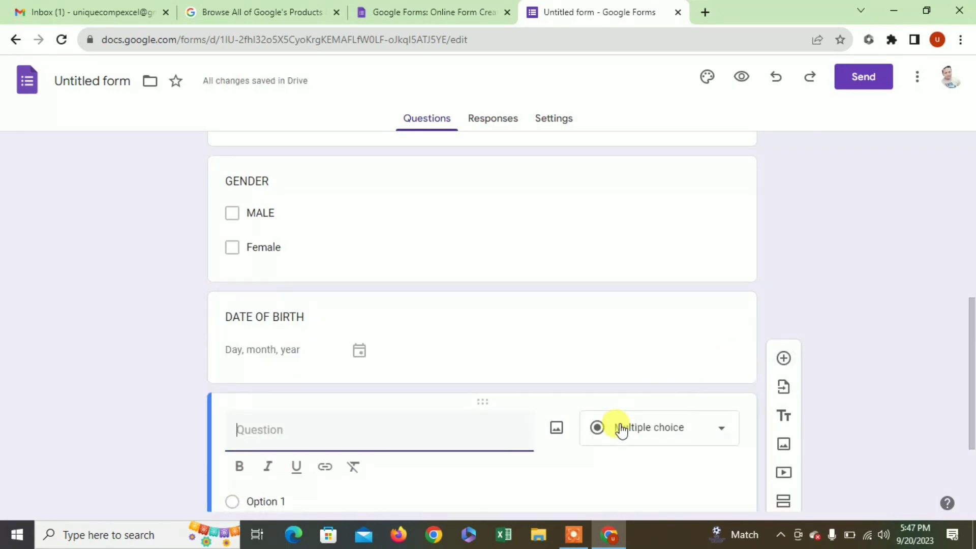
- Title the new question EDUCATION QUALIFICATION and change its type to Checkboxes
text(EDUCATION)
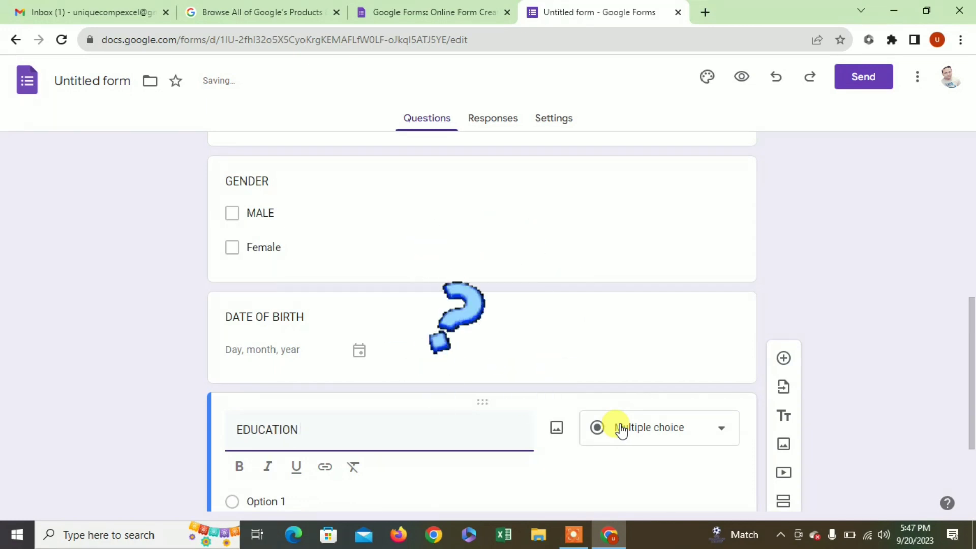
text( QUALIFI)
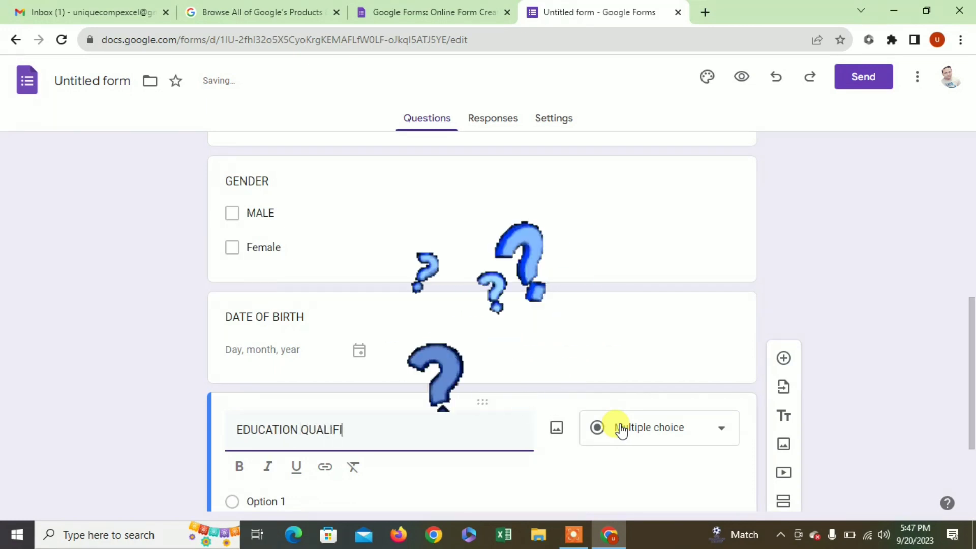
text(VA)
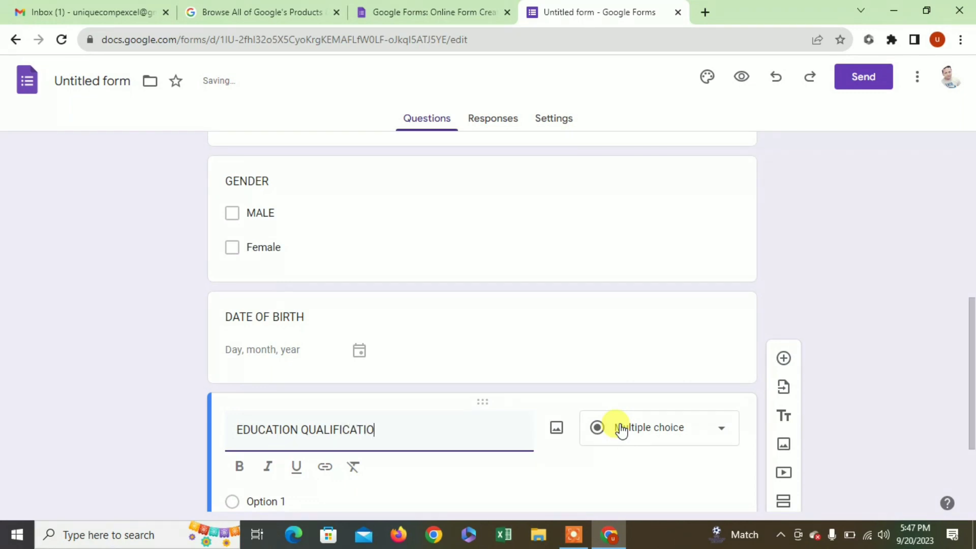
text(N)
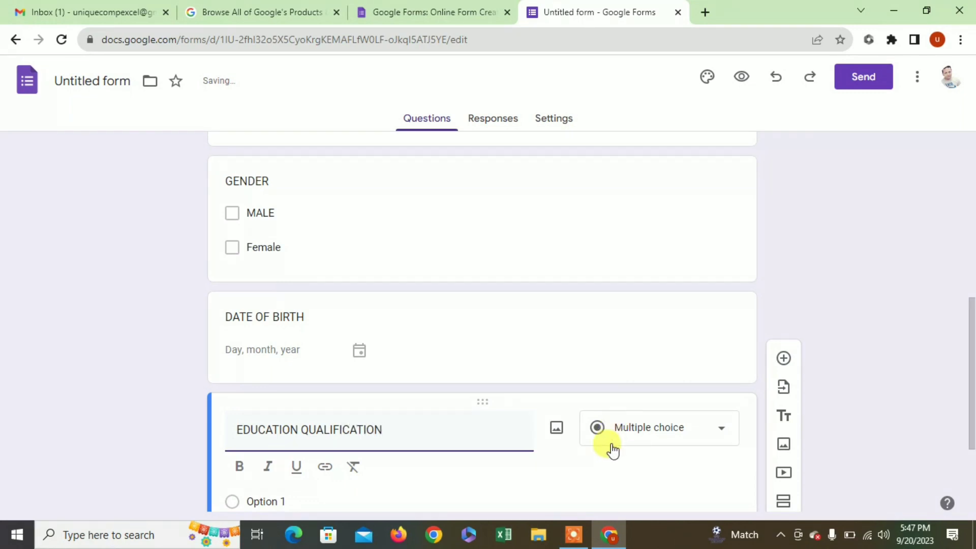
click(629, 439)
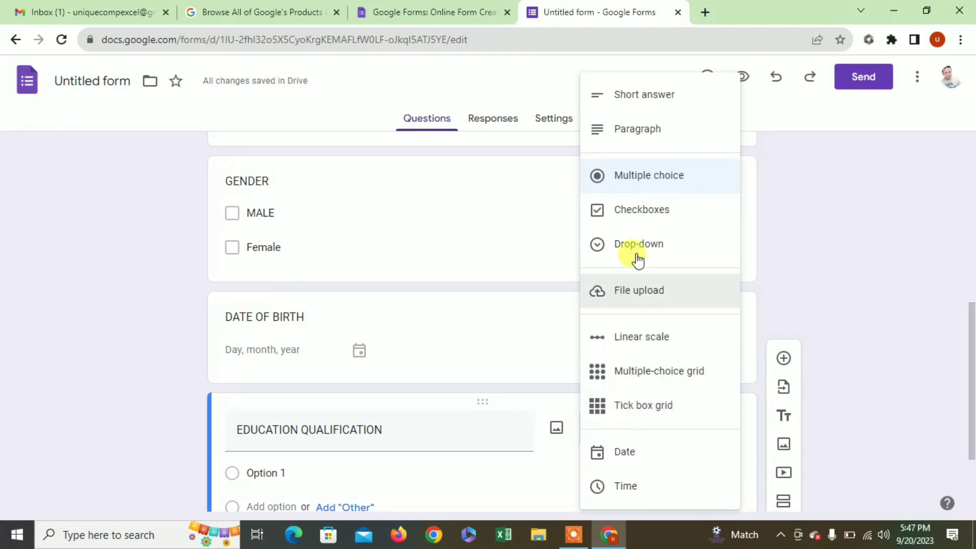
click(632, 215)
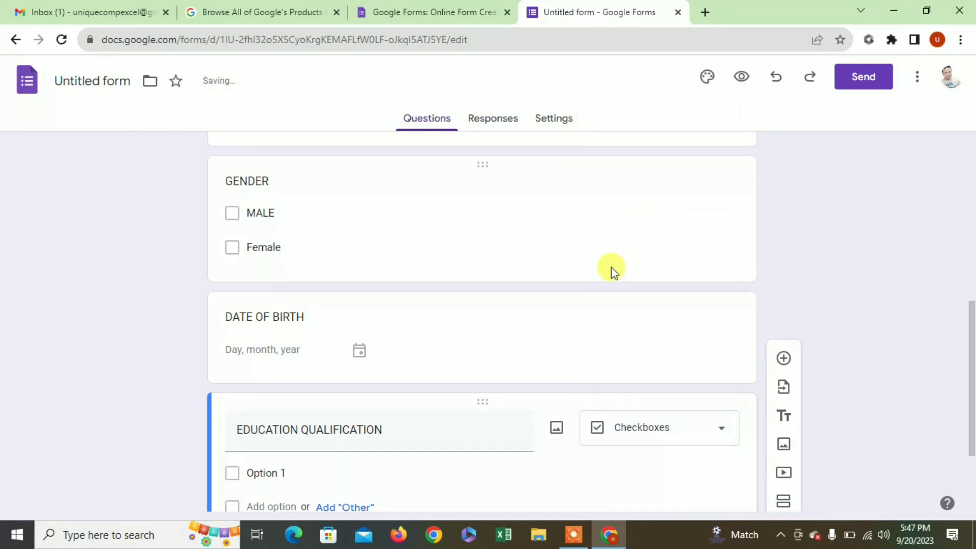
scroll(519, 427, down, 1)
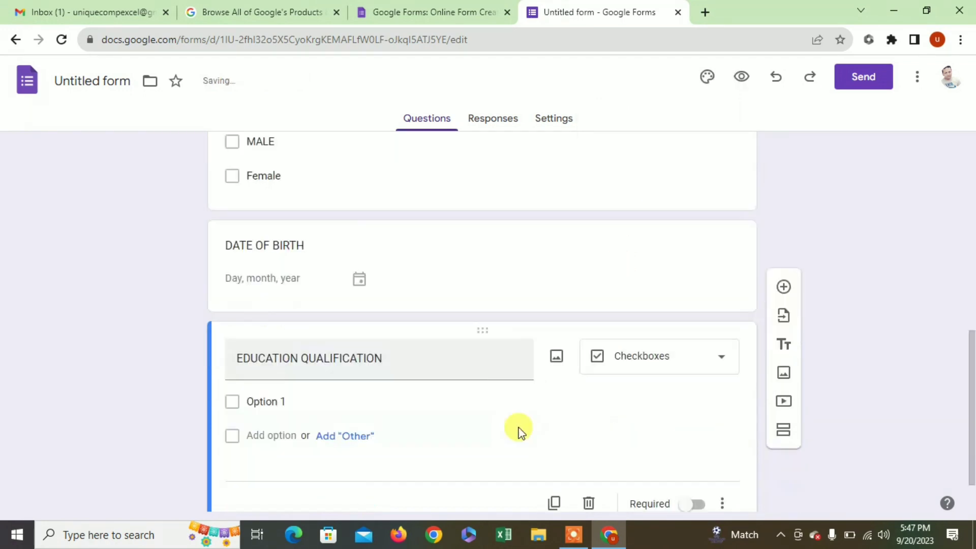
- Enter the first two checkbox choices, <10 and X
click(237, 398)
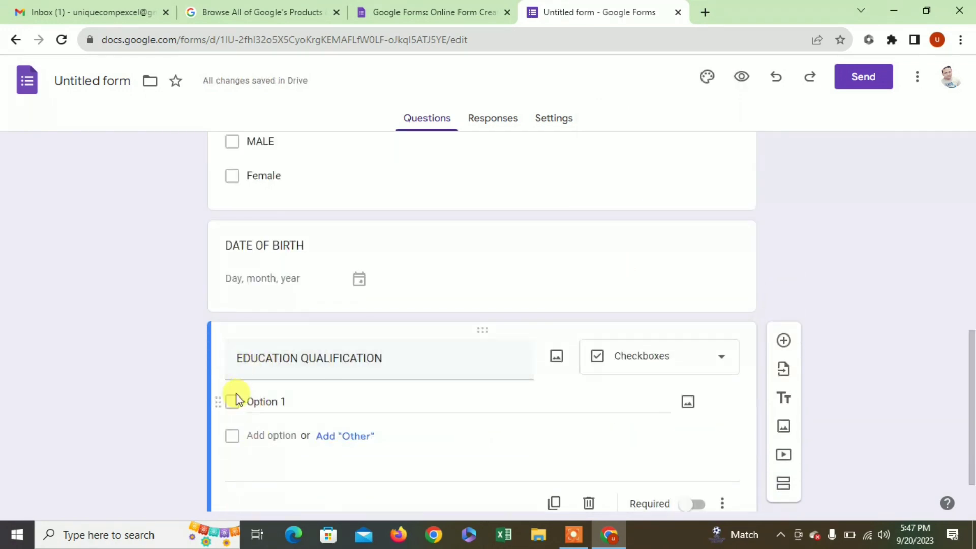
triple_click(274, 402)
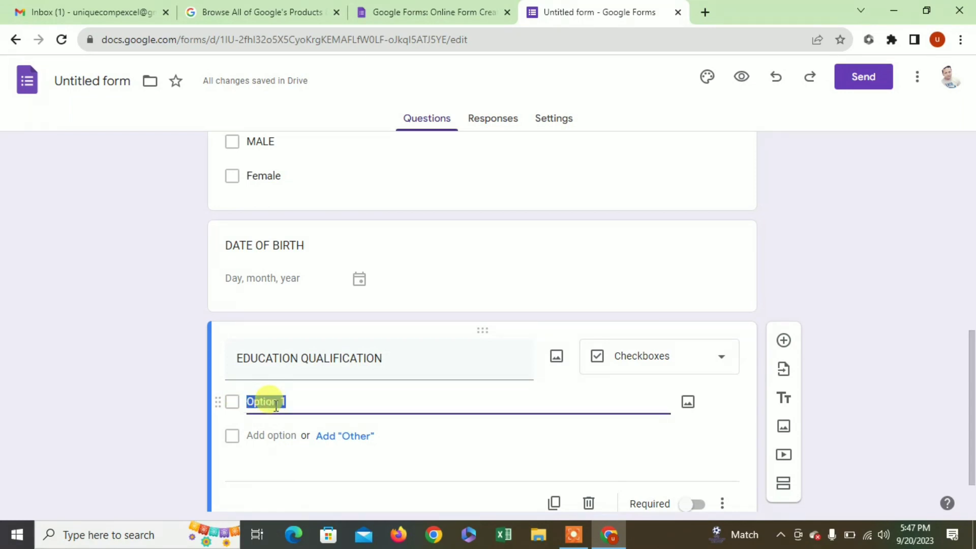
text(X)
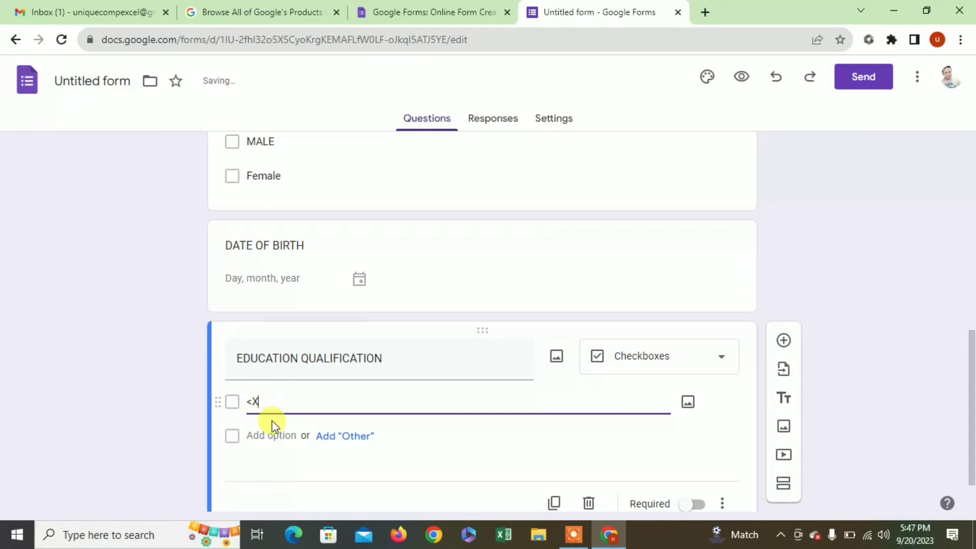
click(270, 436)
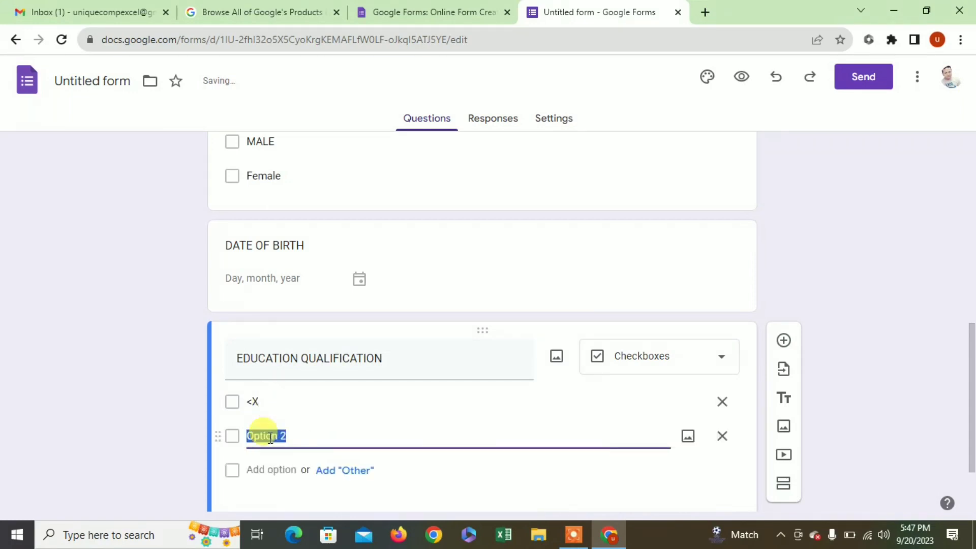
click(284, 401)
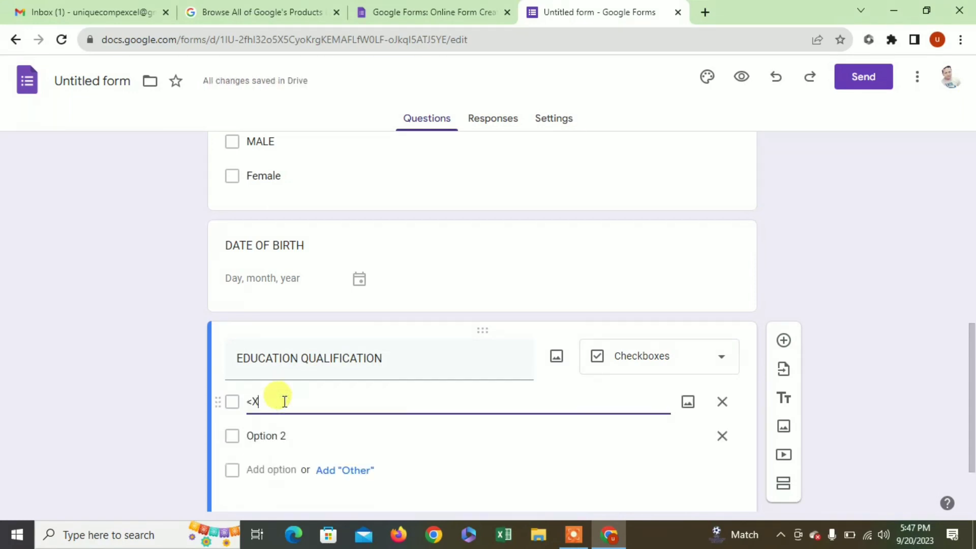
text(10)
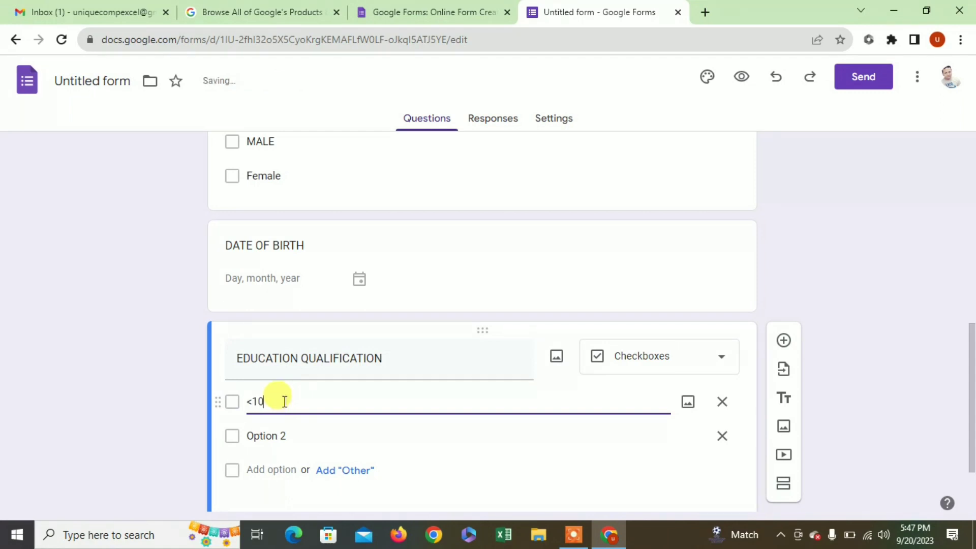
click(285, 438)
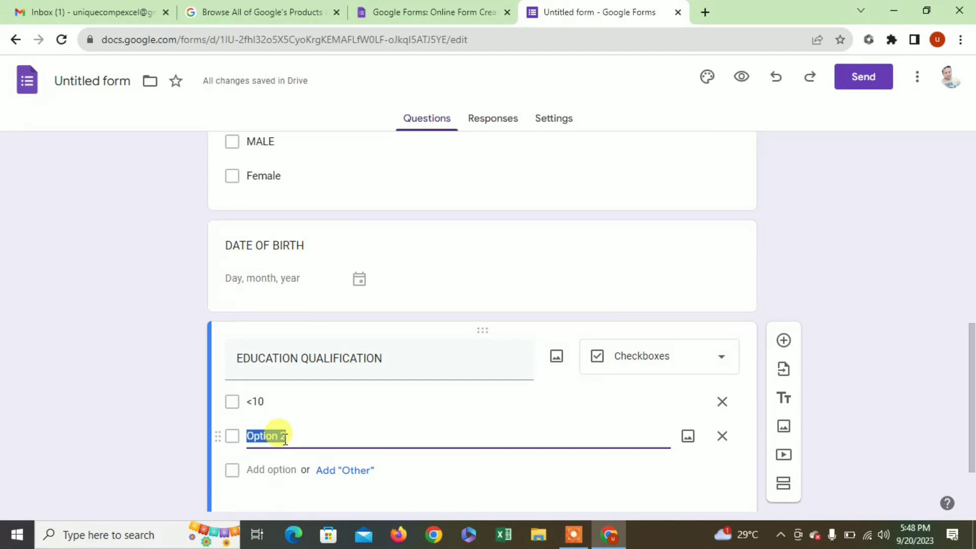
text(XII)
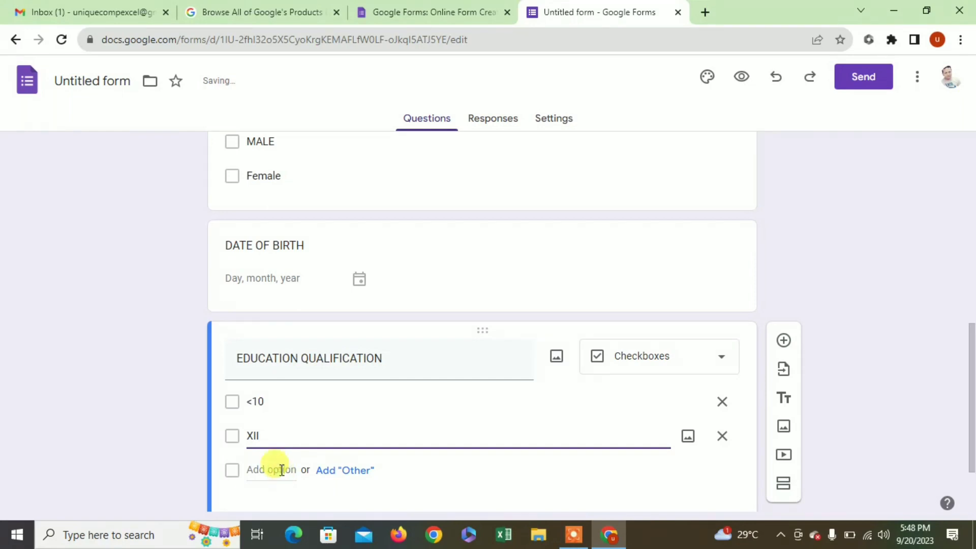
click(281, 470)
double_click(277, 442)
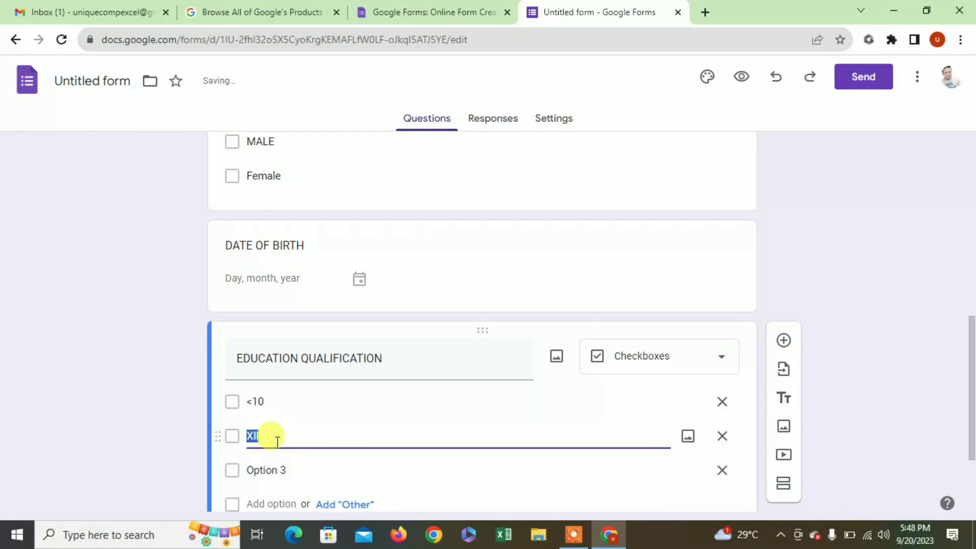
text(X)
- Add the choices XII, POST GRADUATE and GRADUATE, then add a new question below
click(273, 472)
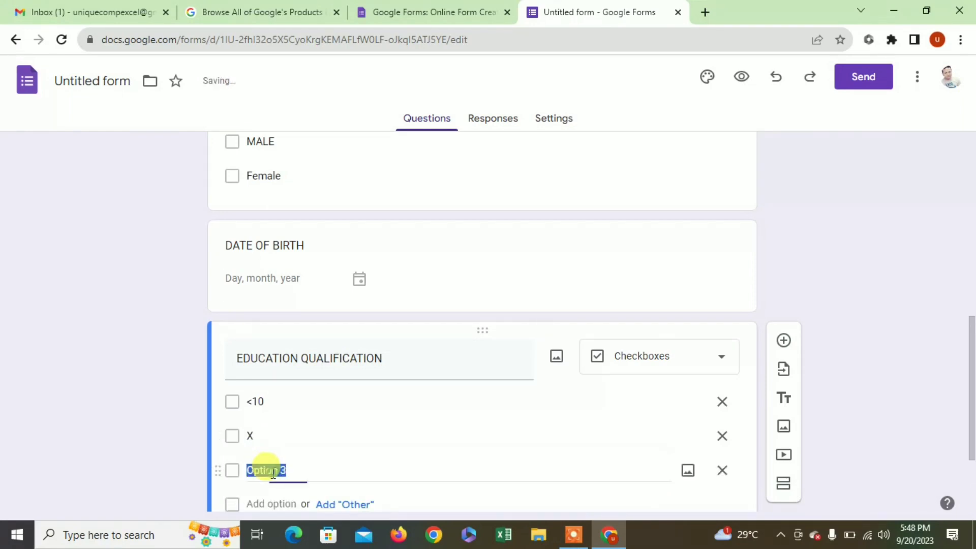
text(X)
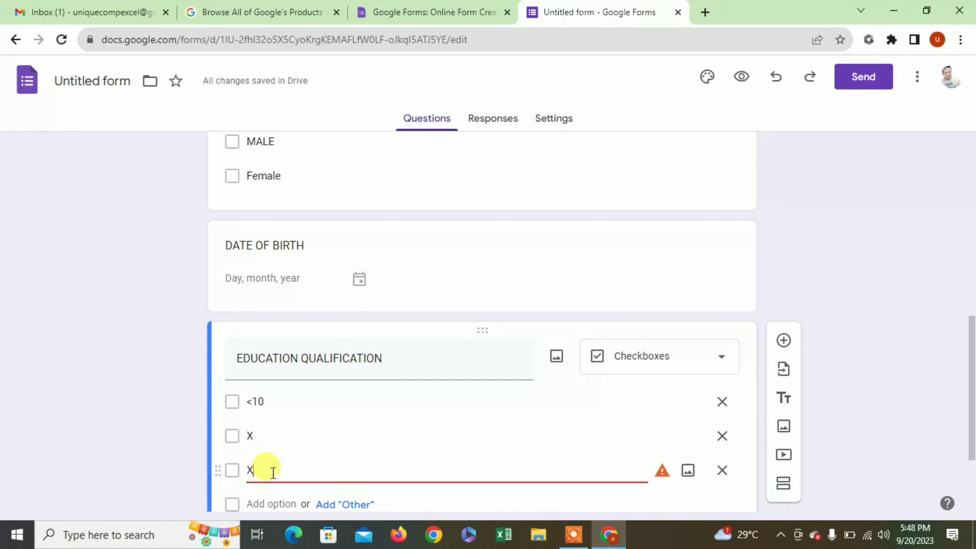
text(II)
click(278, 505)
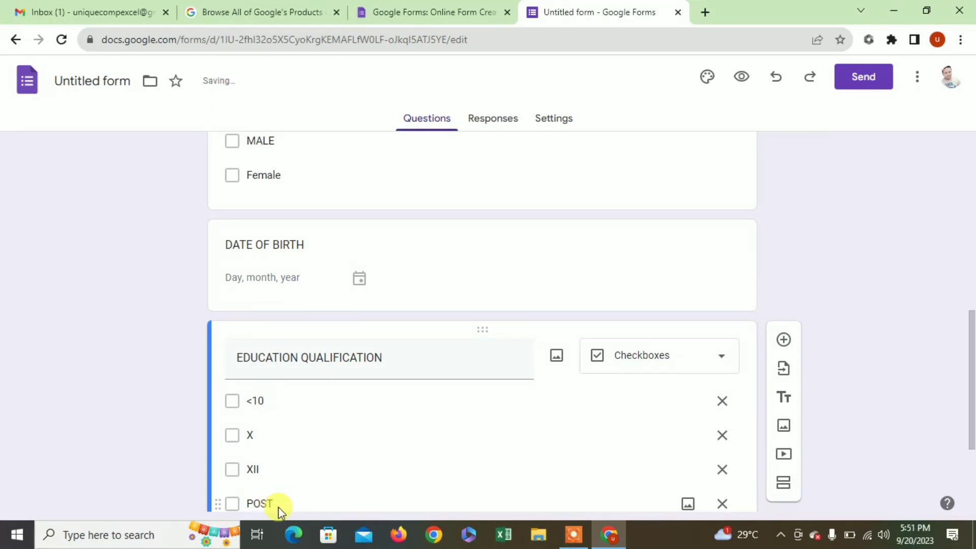
text(RADUATE)
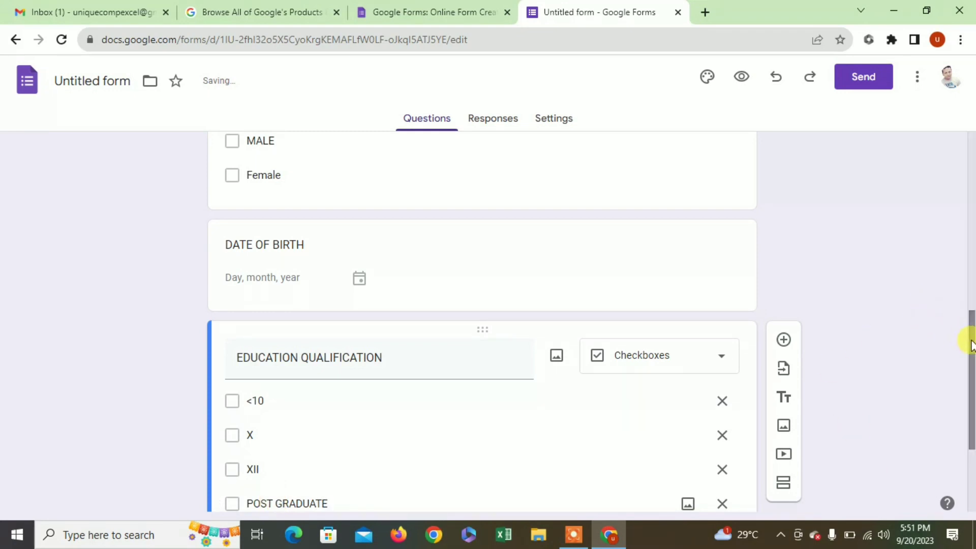
drag(970, 339, 972, 398)
click(273, 407)
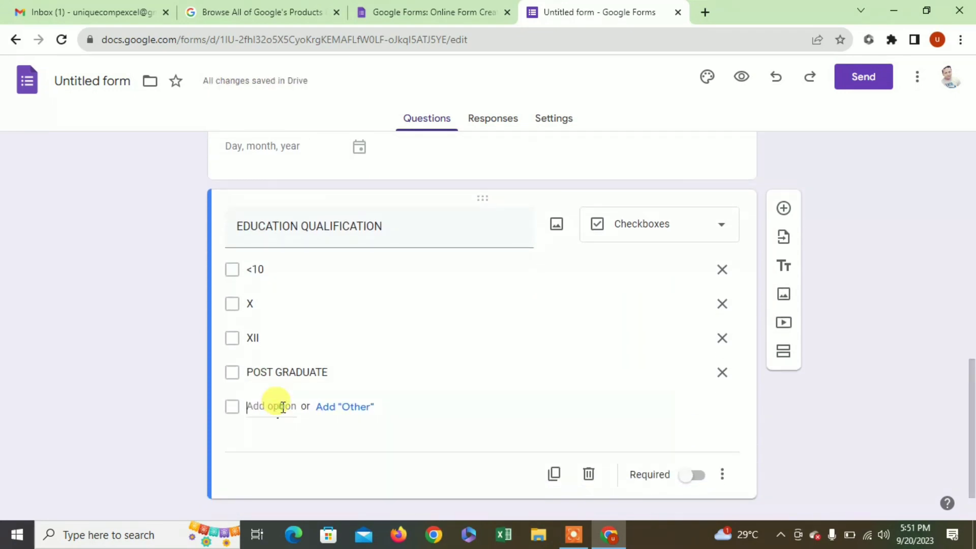
text(GRADUATE)
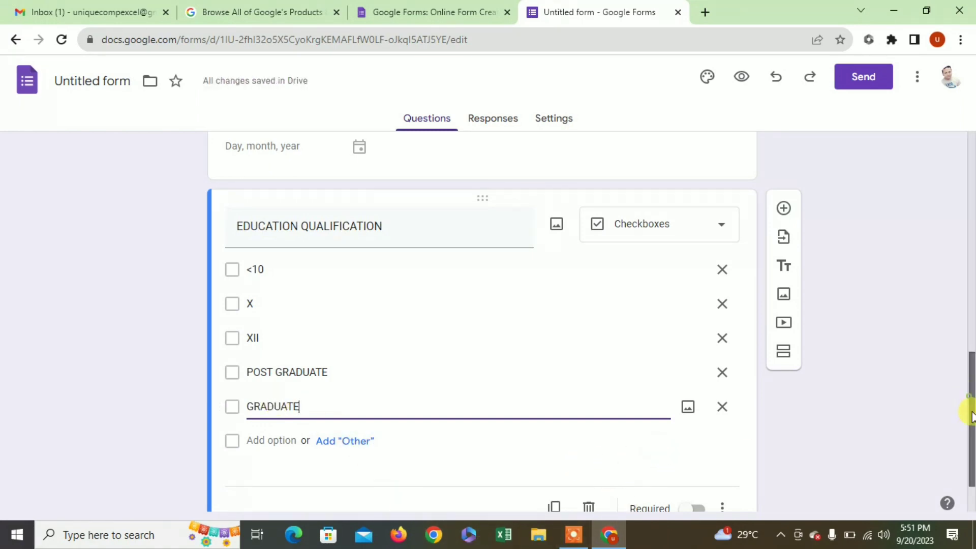
drag(970, 413, 971, 439)
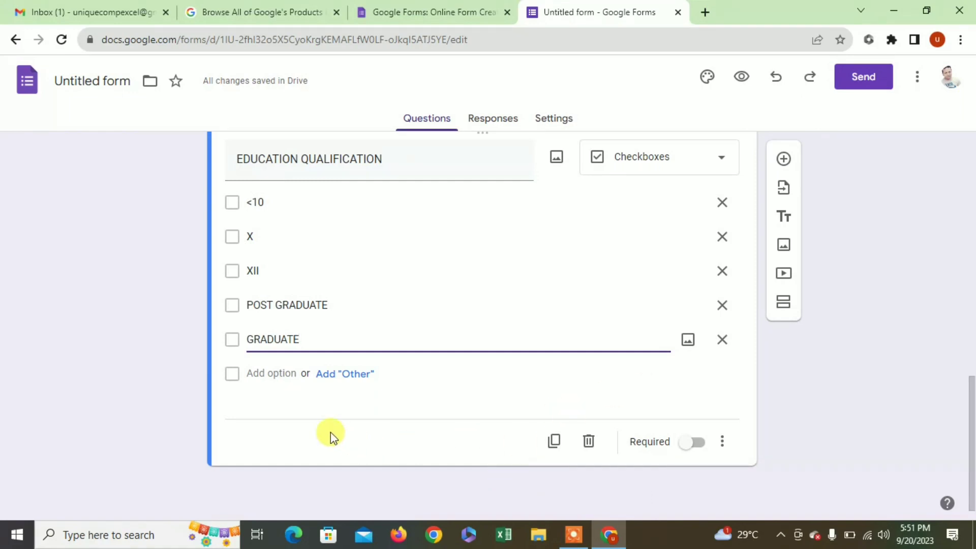
click(783, 160)
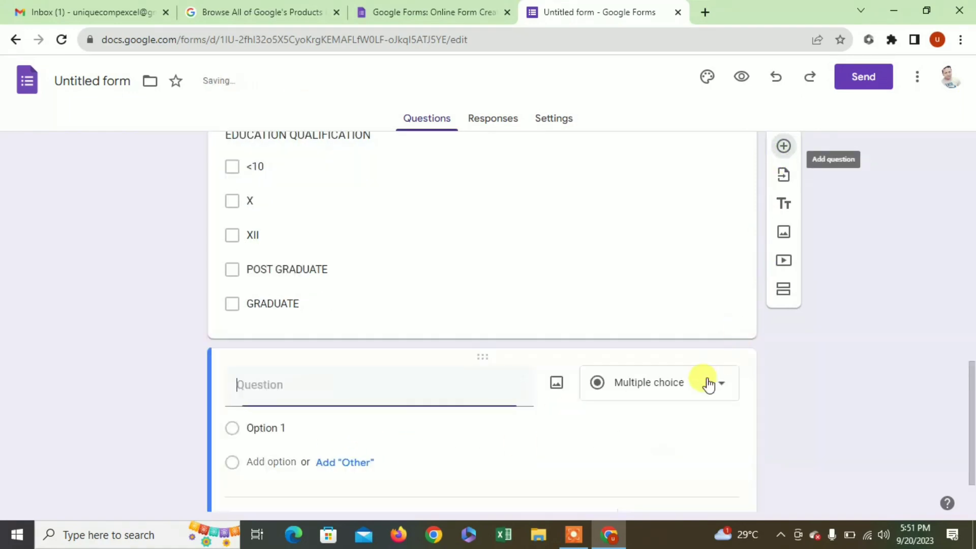
- Convert the new question to File upload and accept the Drive upload notice
click(636, 394)
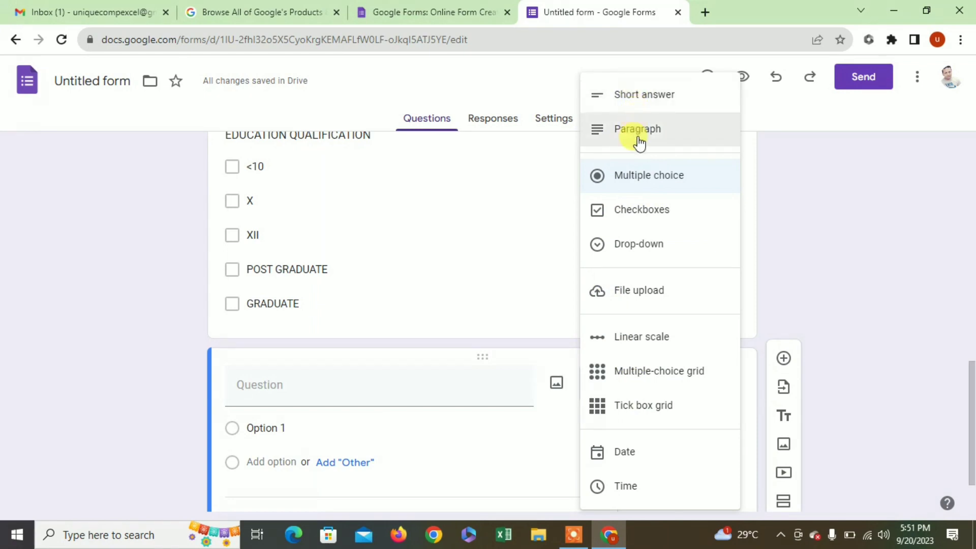
click(656, 306)
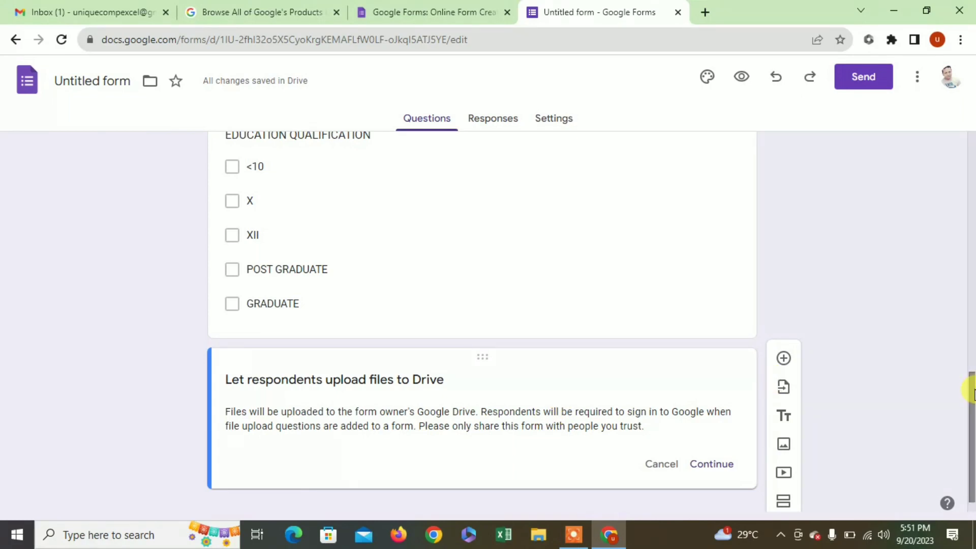
drag(972, 391, 972, 401)
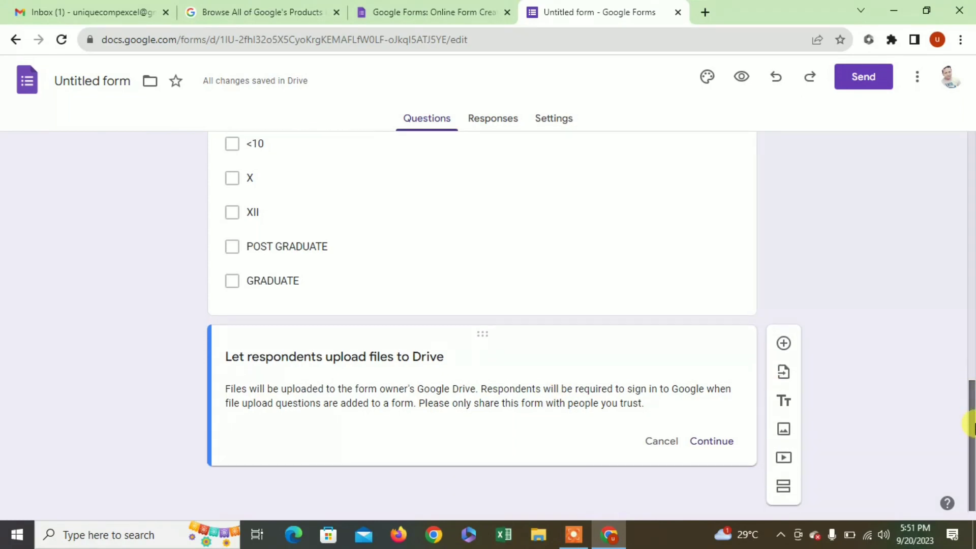
click(715, 441)
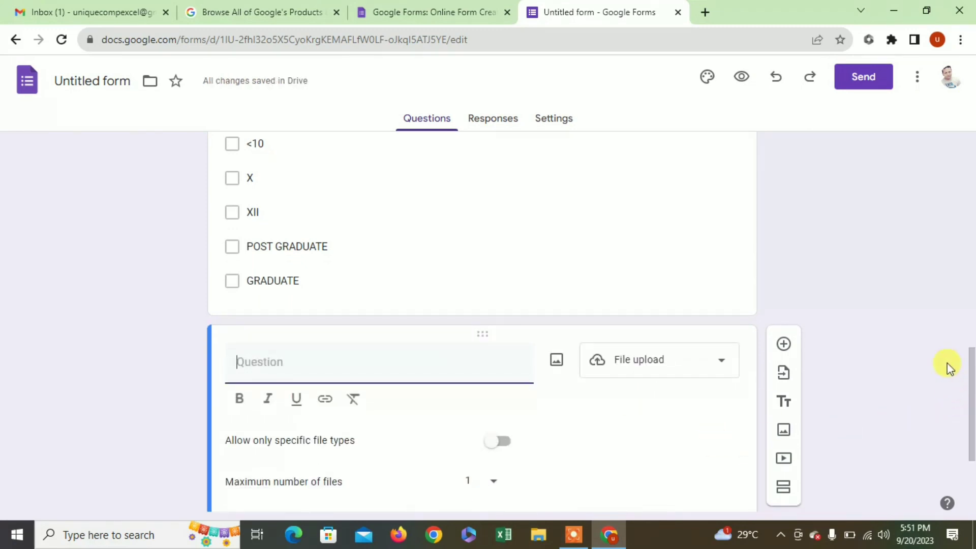
drag(970, 374, 970, 411)
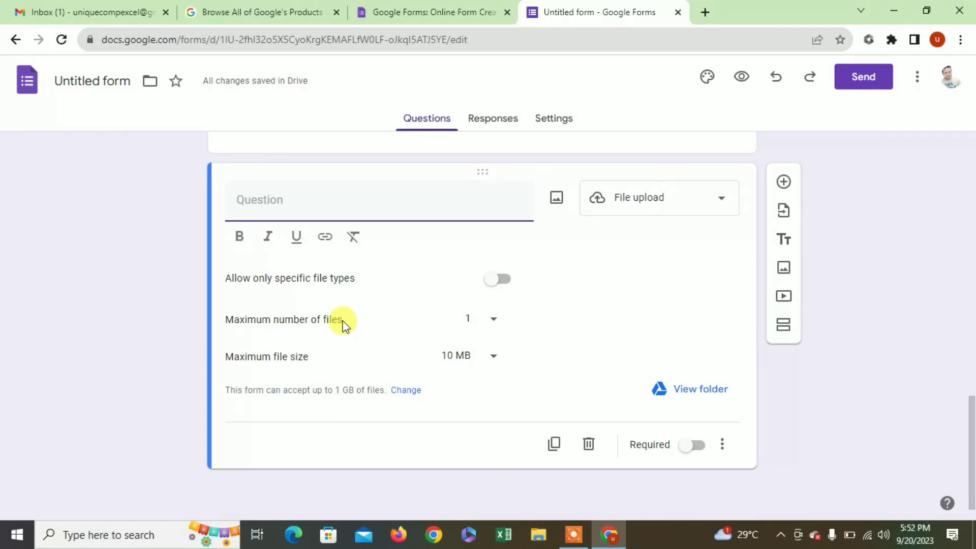
- Title it PHOTO UPLOAD, keep the maximum at 1 file, and add another question
text(PHOTO)
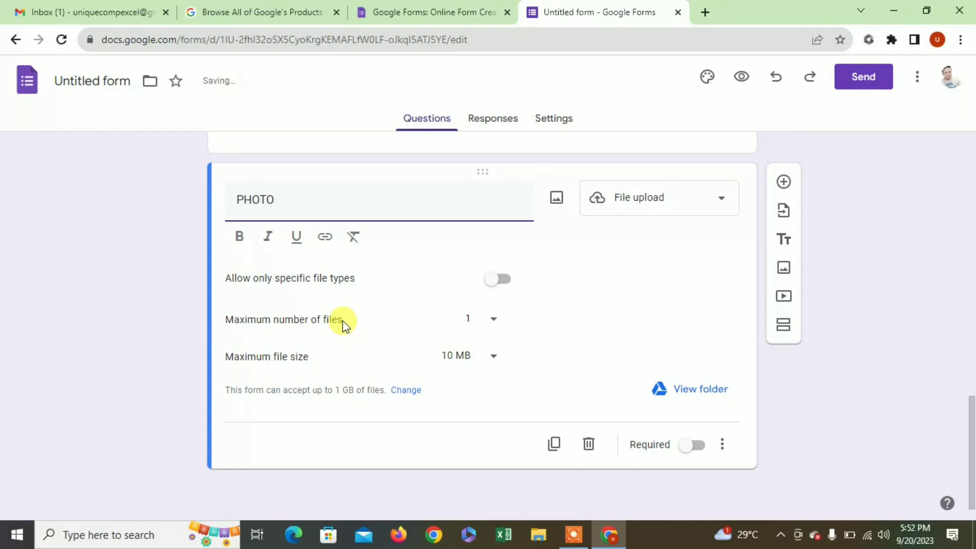
text( UPLOAD)
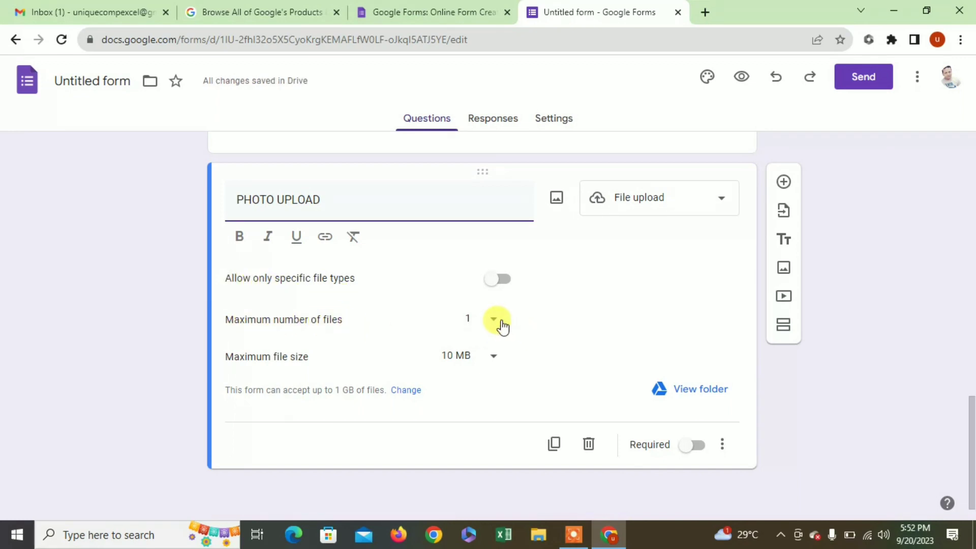
click(493, 321)
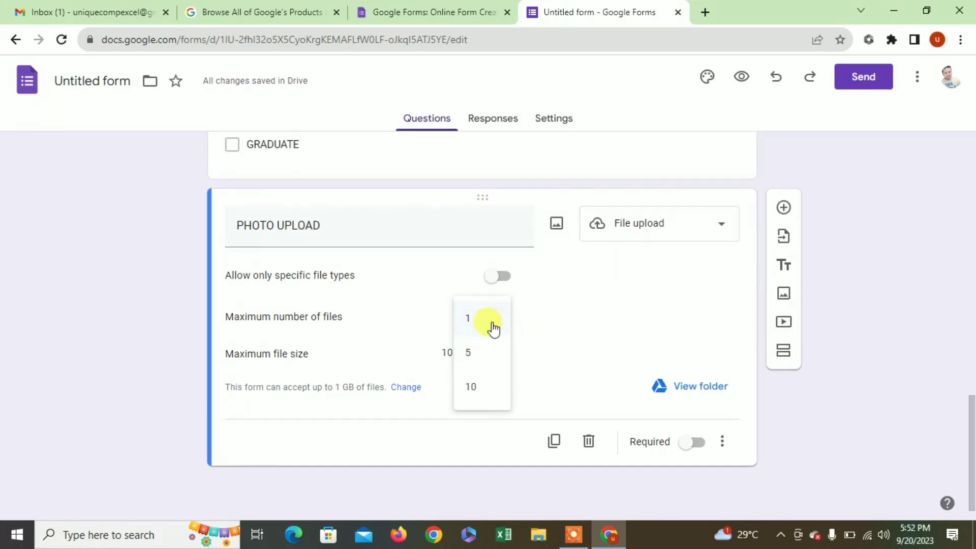
click(576, 323)
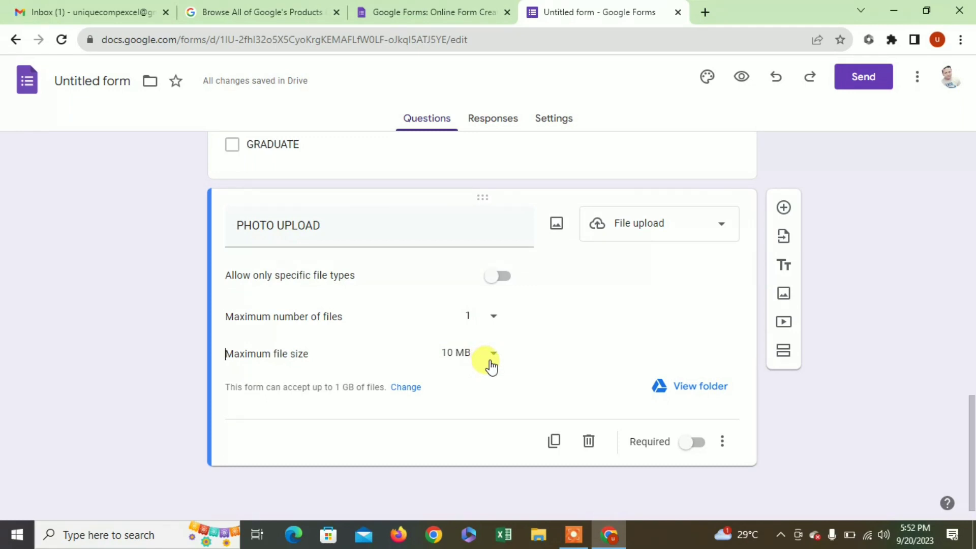
click(784, 209)
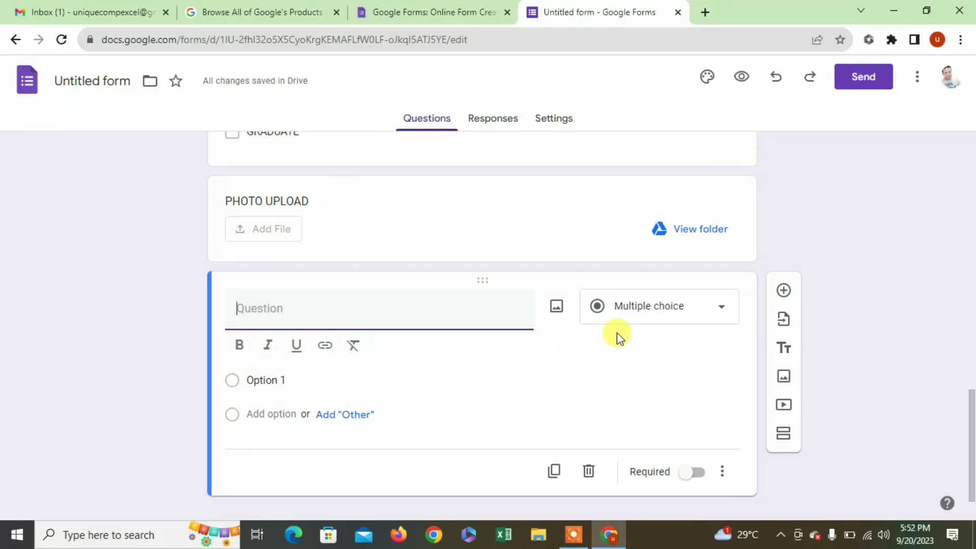
- Make the new question a File upload question titled APPLICANT SIGN
click(679, 316)
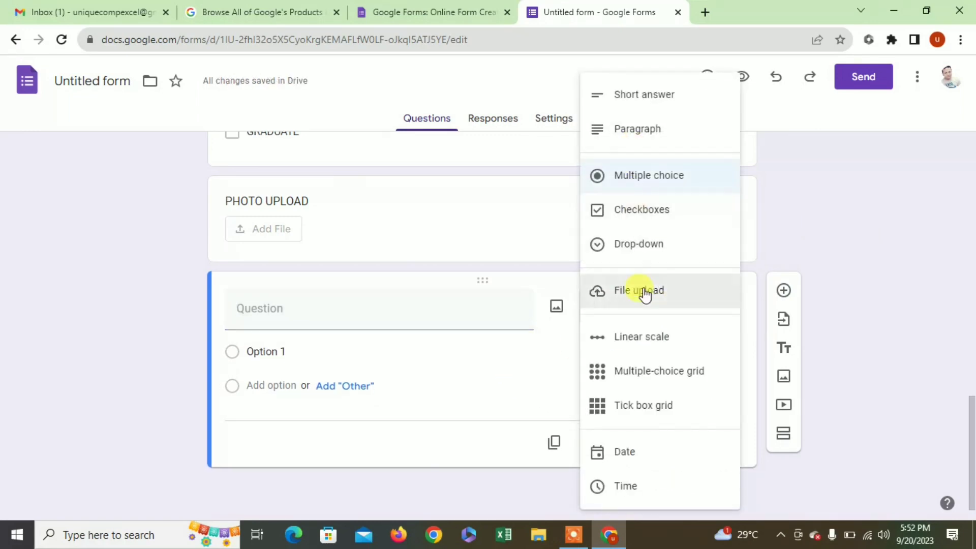
click(645, 290)
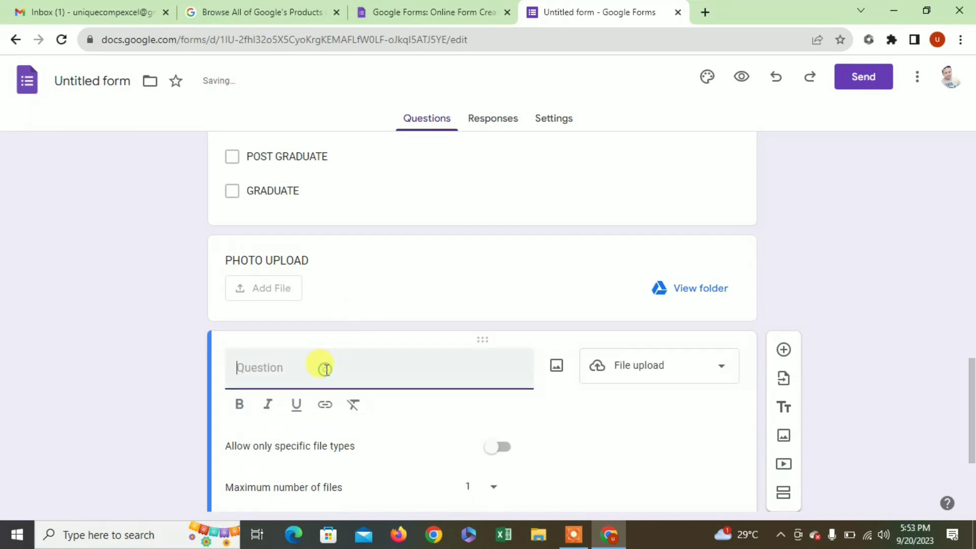
text(SIGNA)
key(BackSpace)
key(BackSpace)
key(BackSpace)
text(APPLICA)
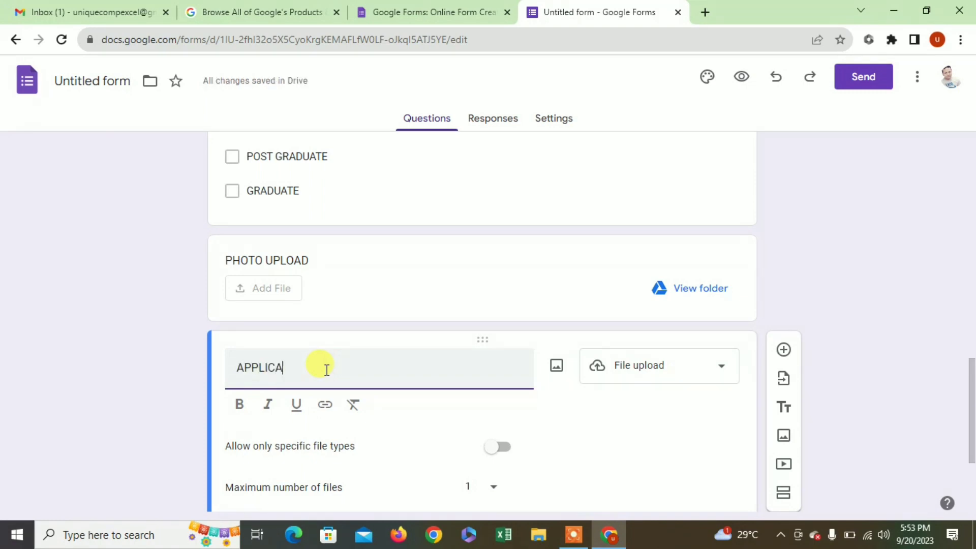
text(NT)
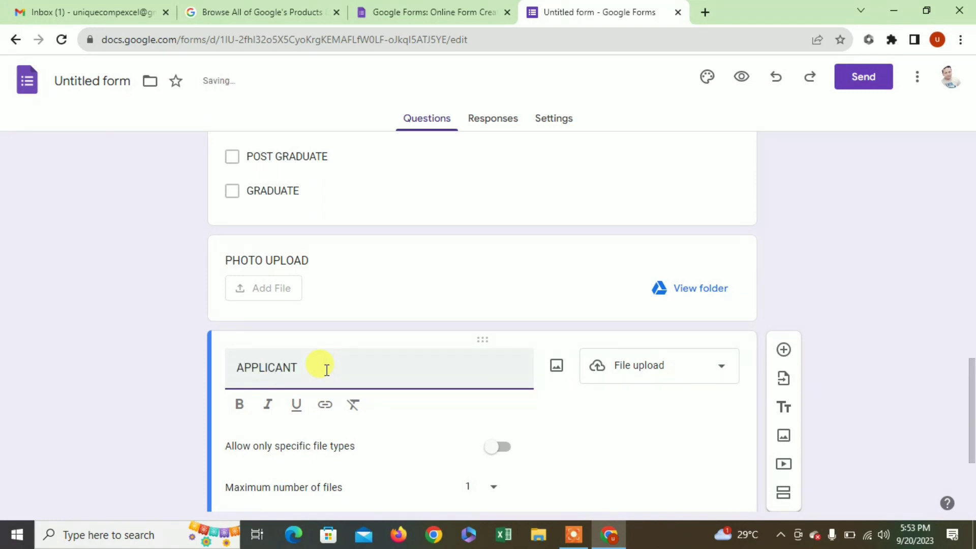
text( SIGN)
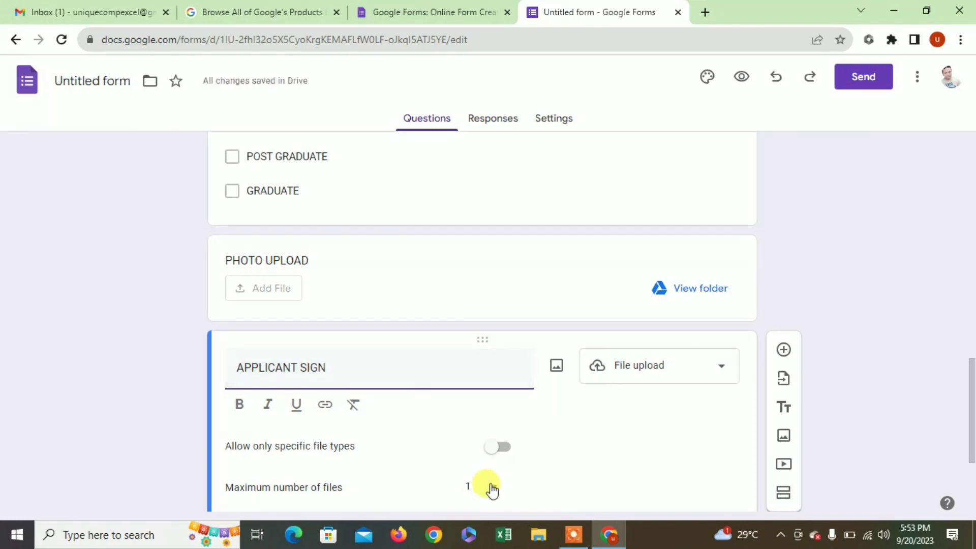
drag(973, 366, 973, 422)
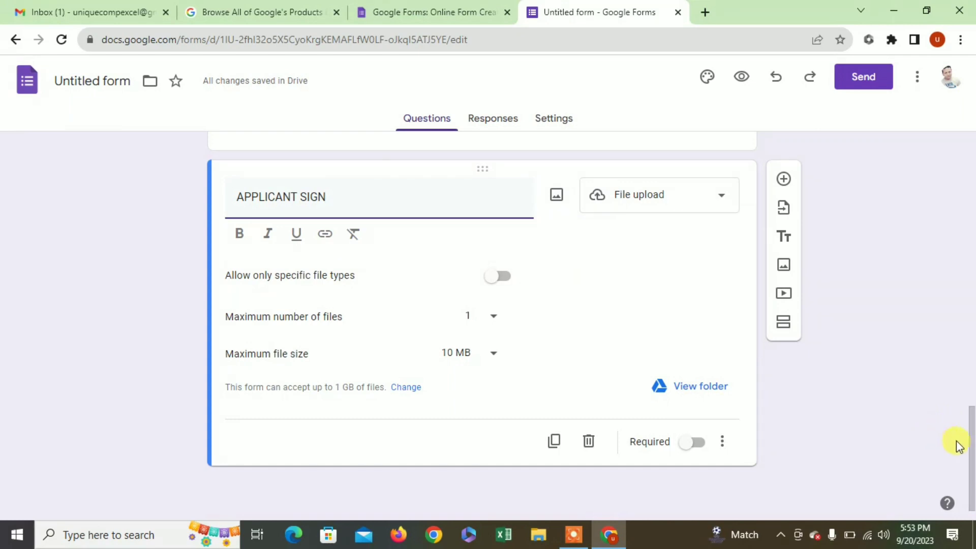
mouse_move(967, 448)
mouse_down()
mouse_move(968, 159)
mouse_move(971, 437)
mouse_up()
click(577, 427)
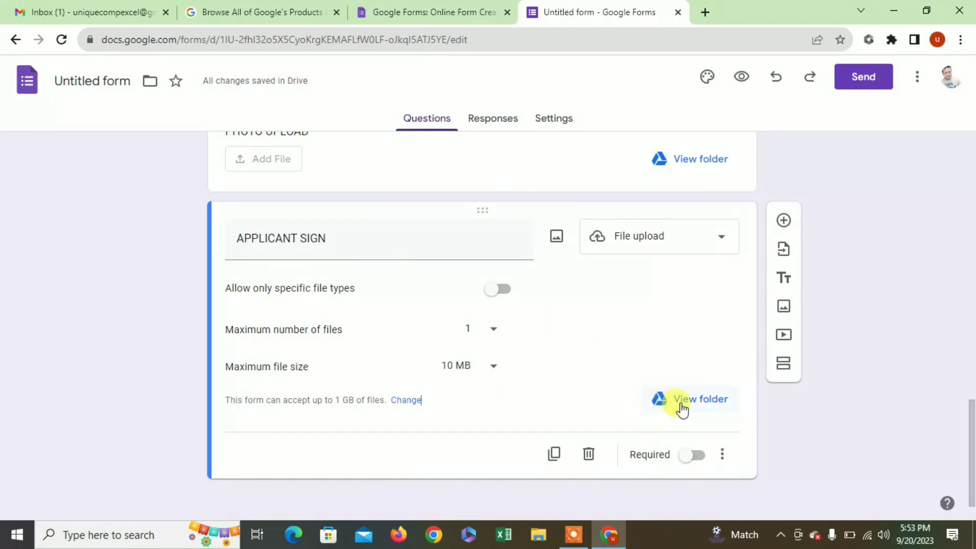
drag(968, 442, 970, 120)
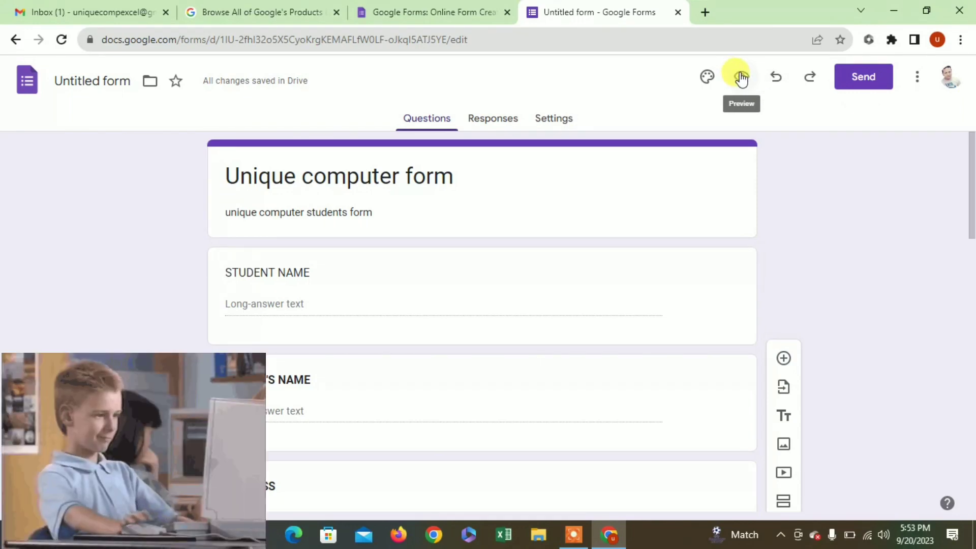
click(738, 77)
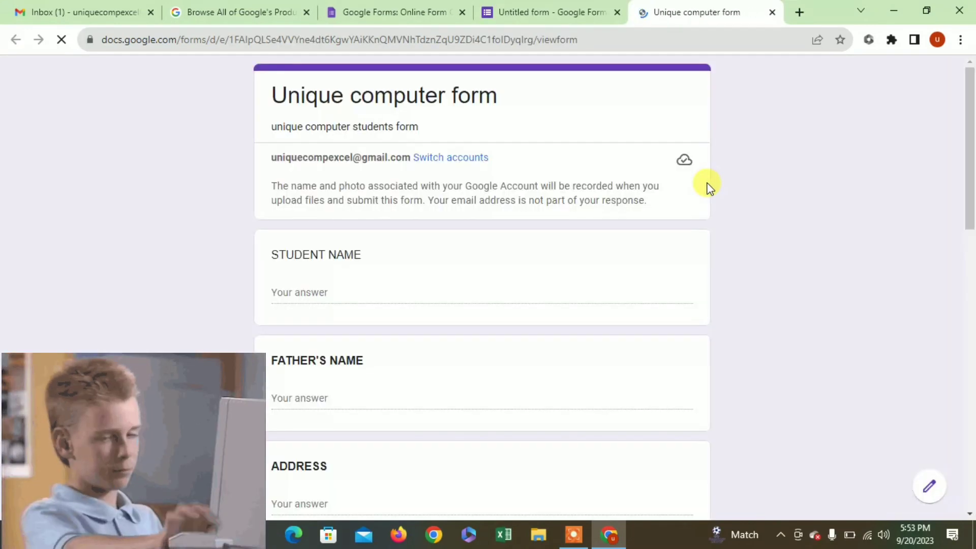
scroll(971, 155, down, 5)
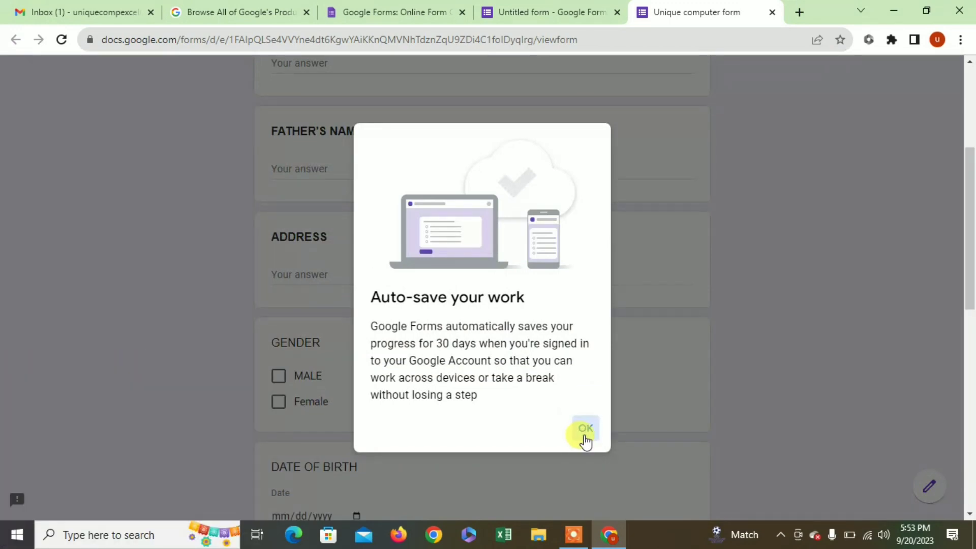
click(585, 433)
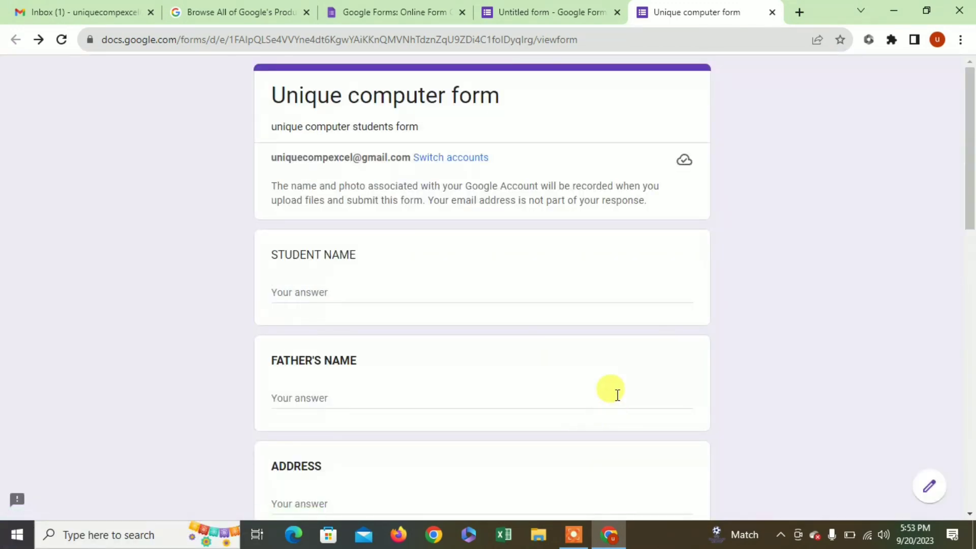
drag(971, 172, 971, 405)
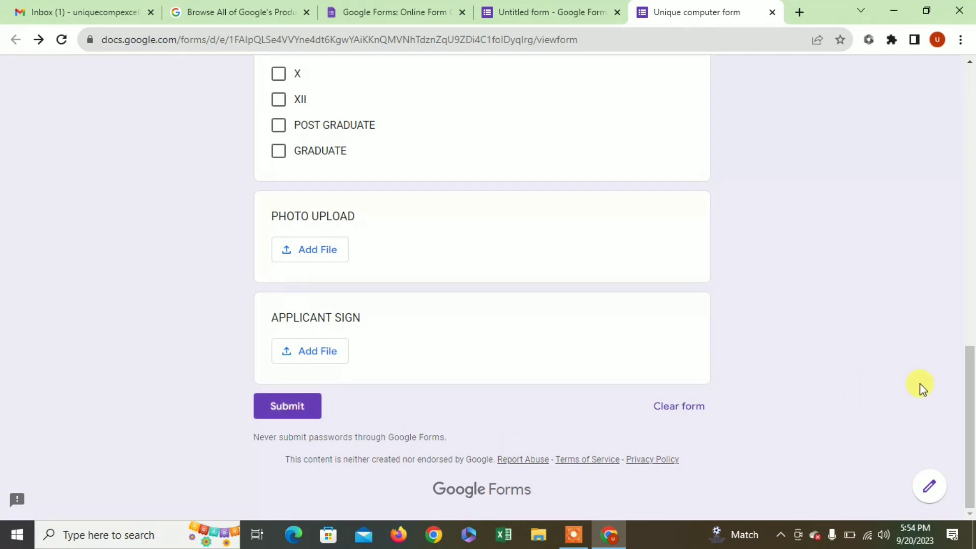
drag(969, 399, 970, 71)
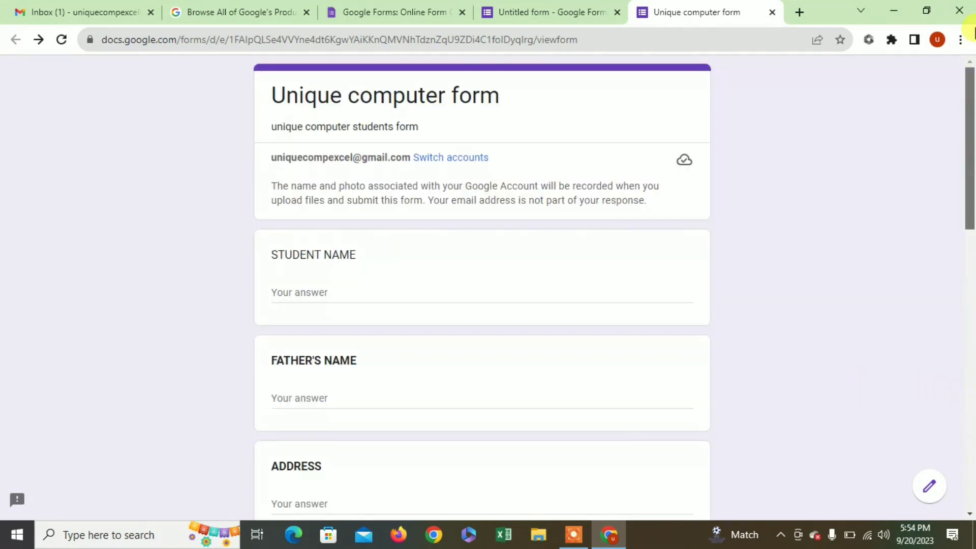
click(772, 12)
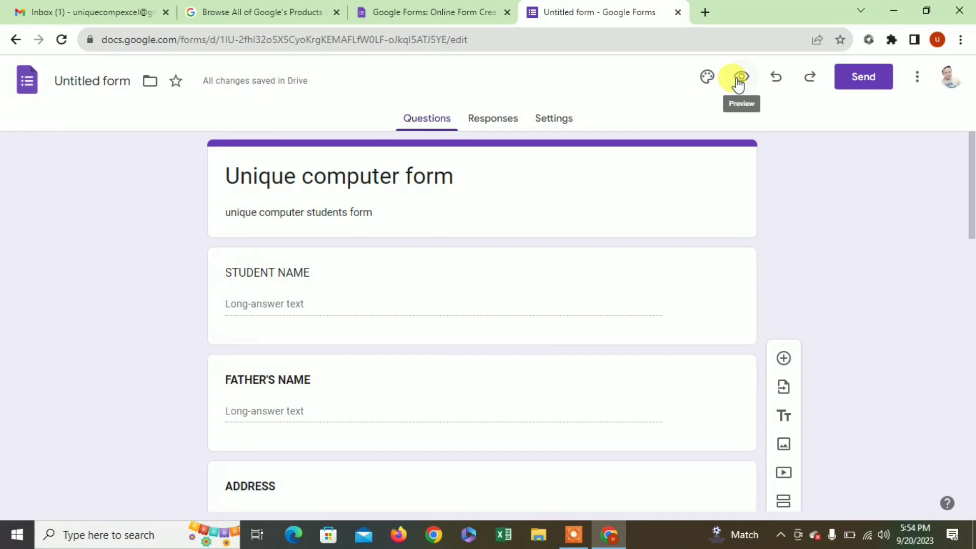
- Enter the recipient's Gmail address in the Send form dialog and send the invitation
click(862, 78)
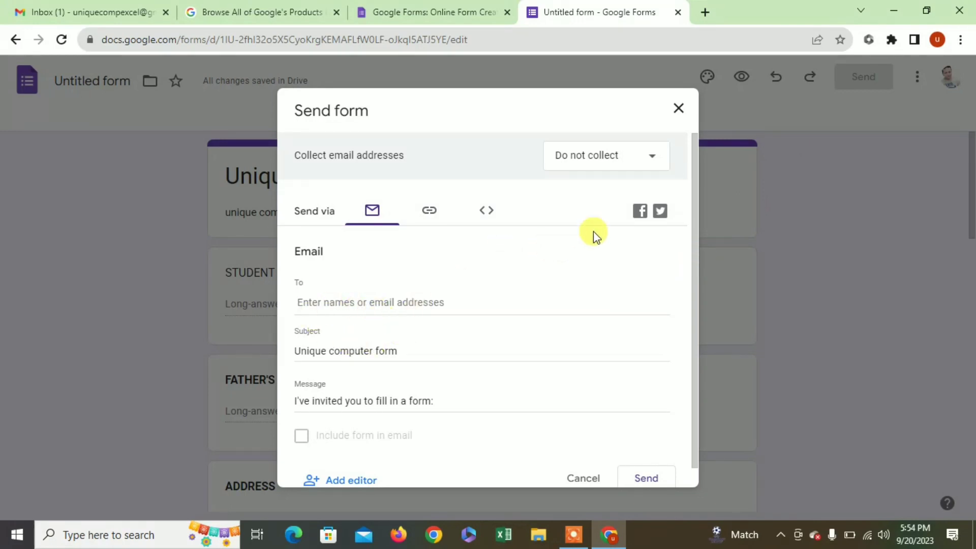
scroll(694, 218, down, 2)
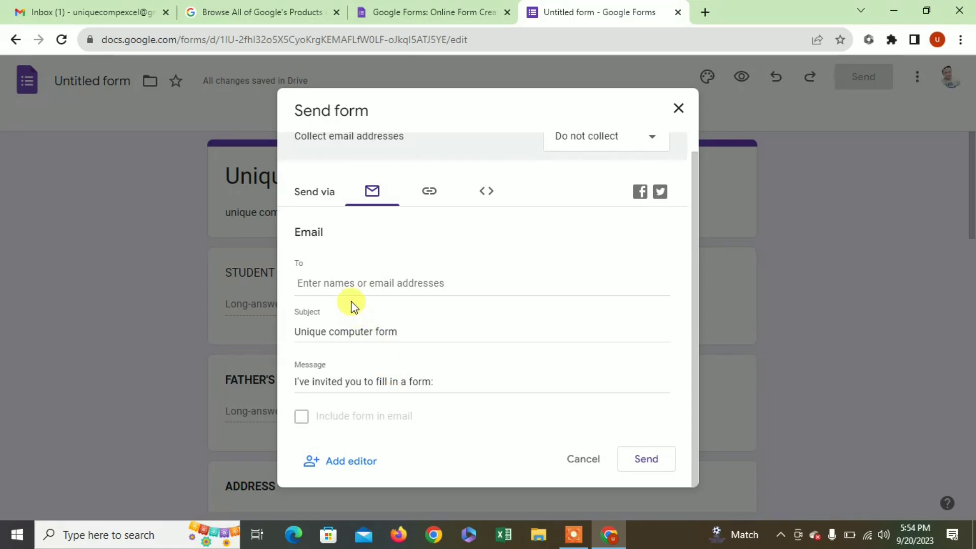
click(342, 282)
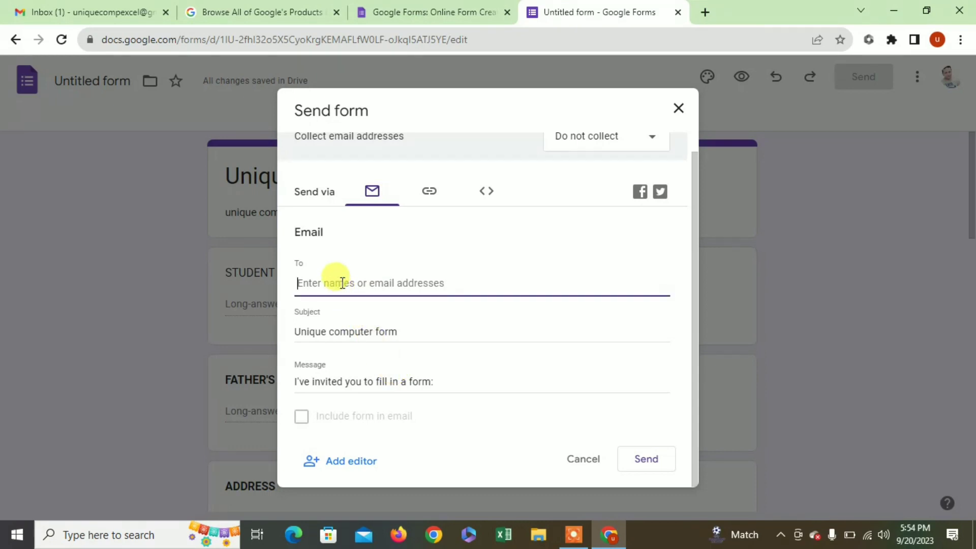
text(UNIQ)
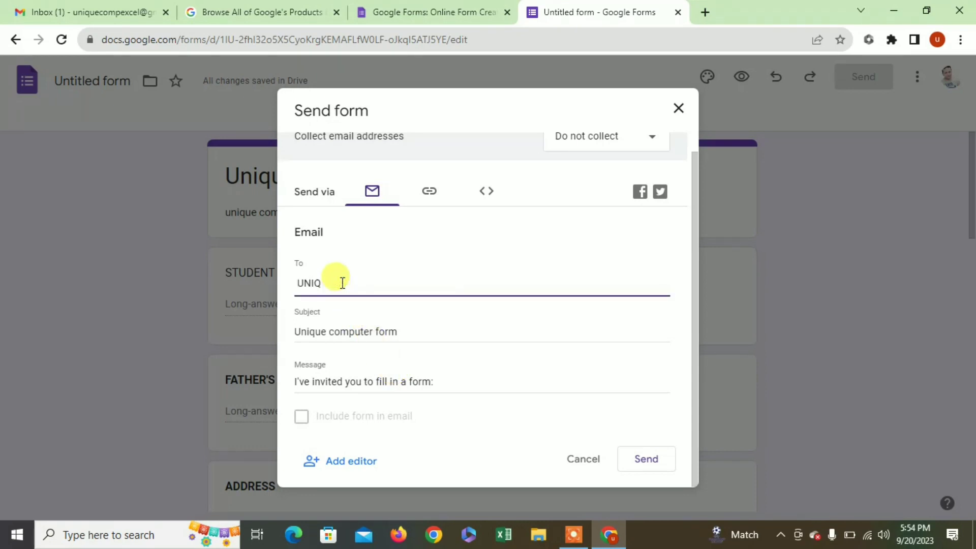
key(BackSpace)
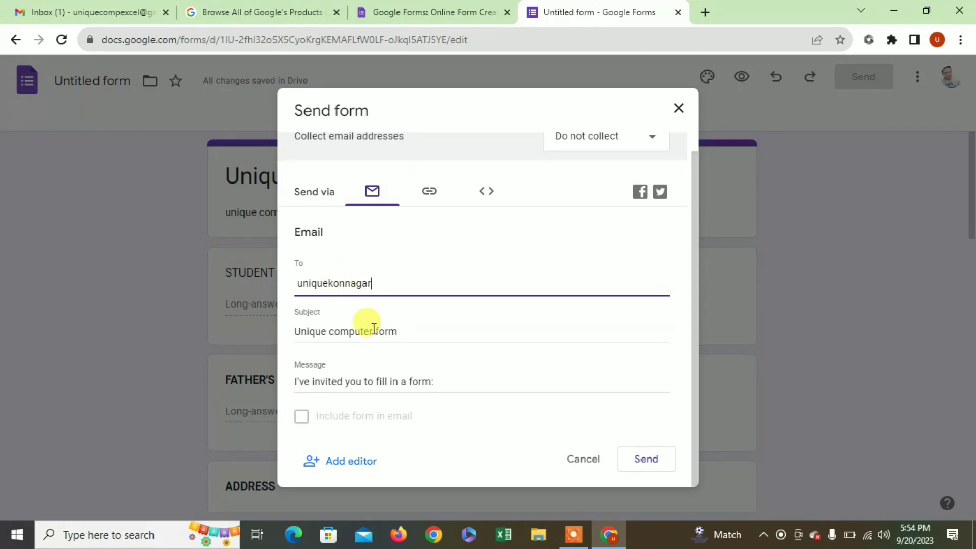
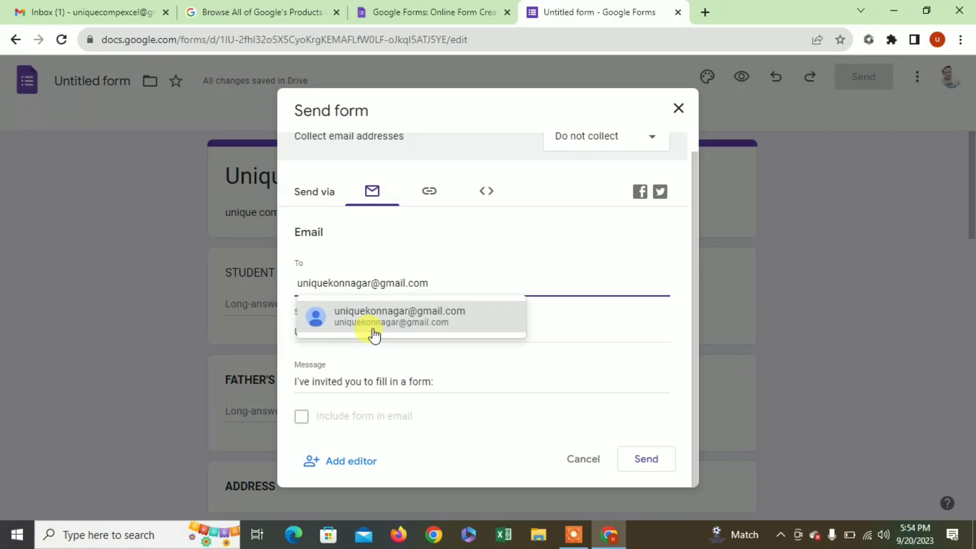
click(374, 325)
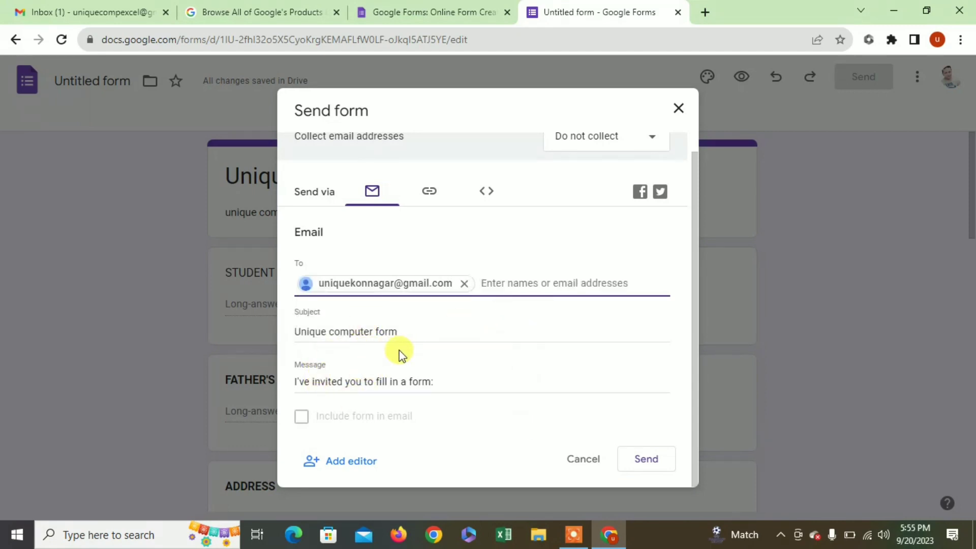
click(648, 461)
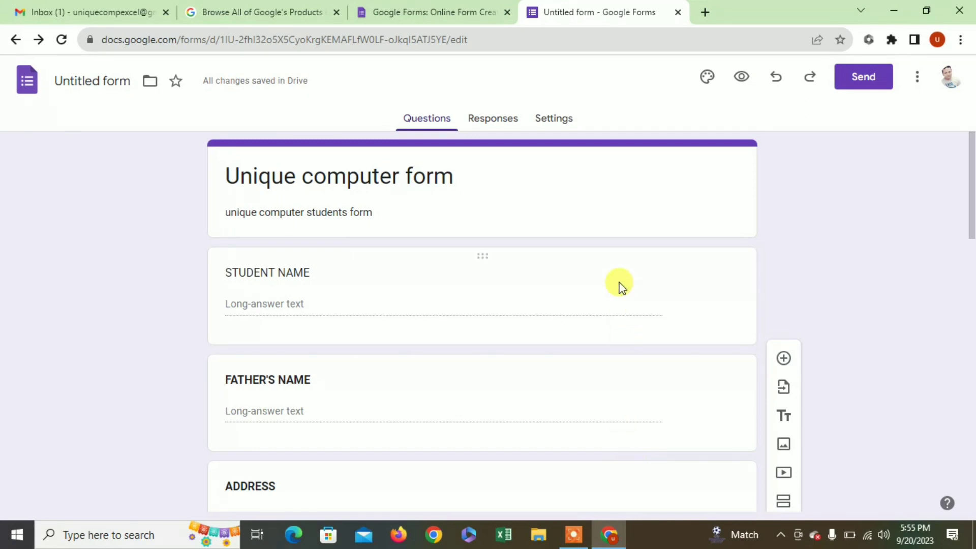
- Close the form editor and Google Forms tabs, then scroll the products page to the top
click(678, 12)
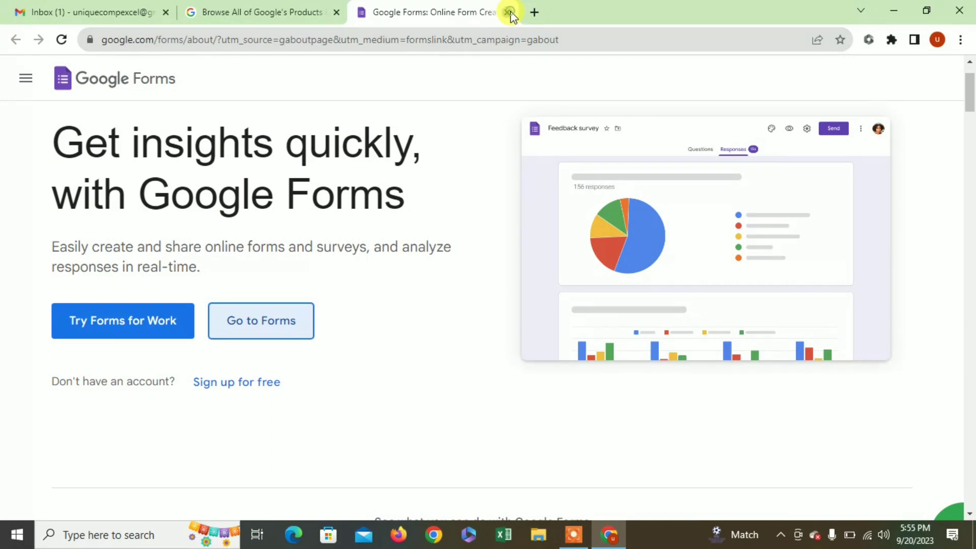
click(509, 12)
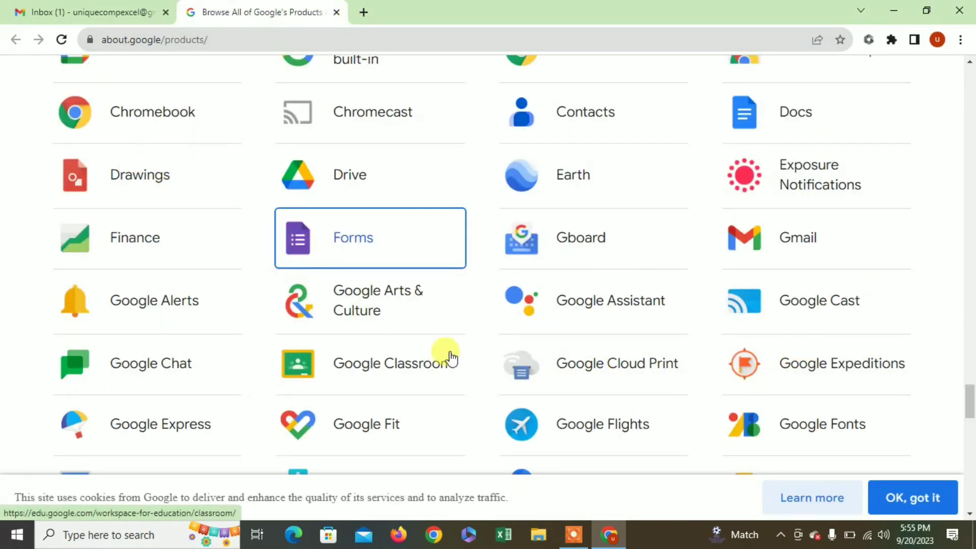
mouse_move(971, 404)
mouse_down()
mouse_move(970, 349)
mouse_move(971, 404)
mouse_up()
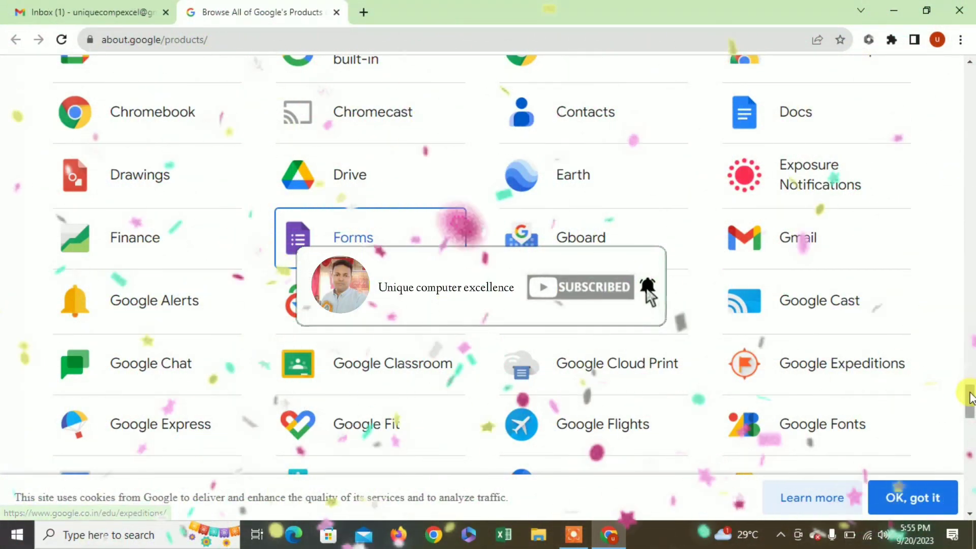
drag(969, 395, 973, 152)
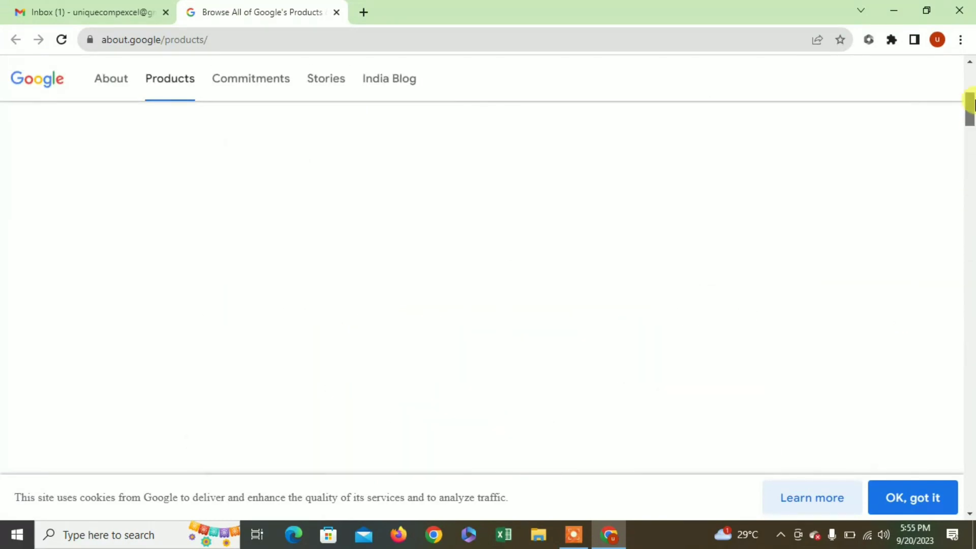
drag(972, 104, 972, 77)
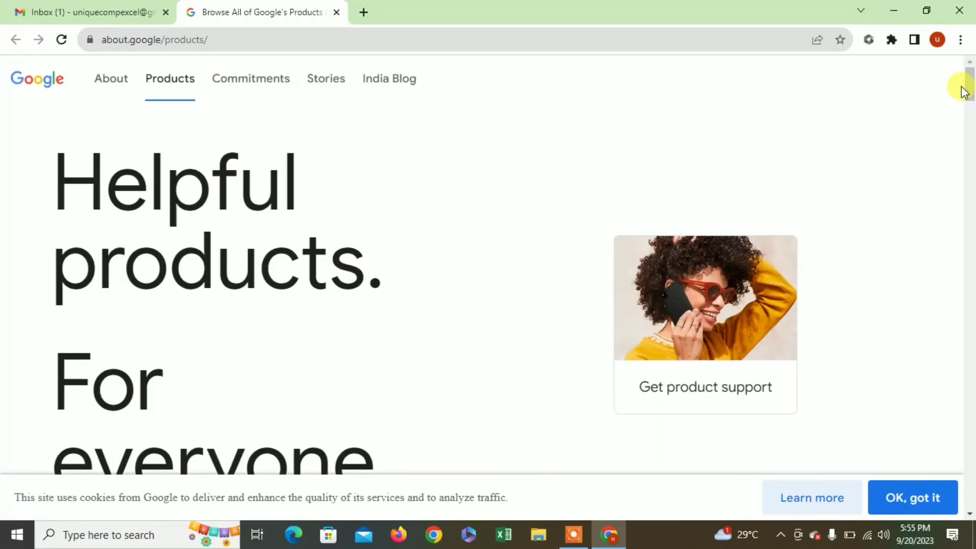